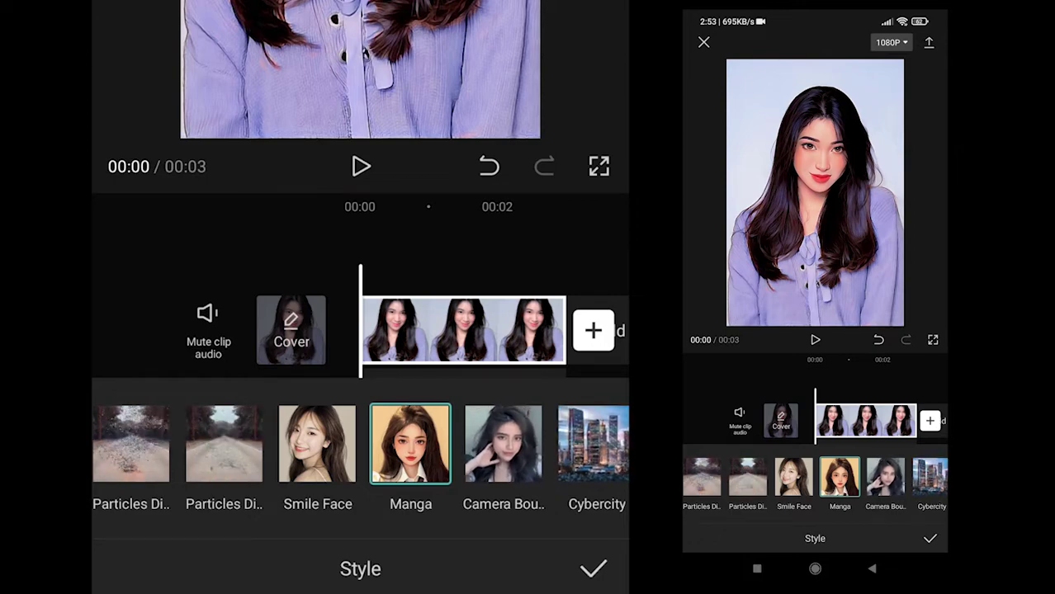
# Confirm the Manga style on the 3-second portrait clip for a cartoon look.
pyautogui.click(593, 569)
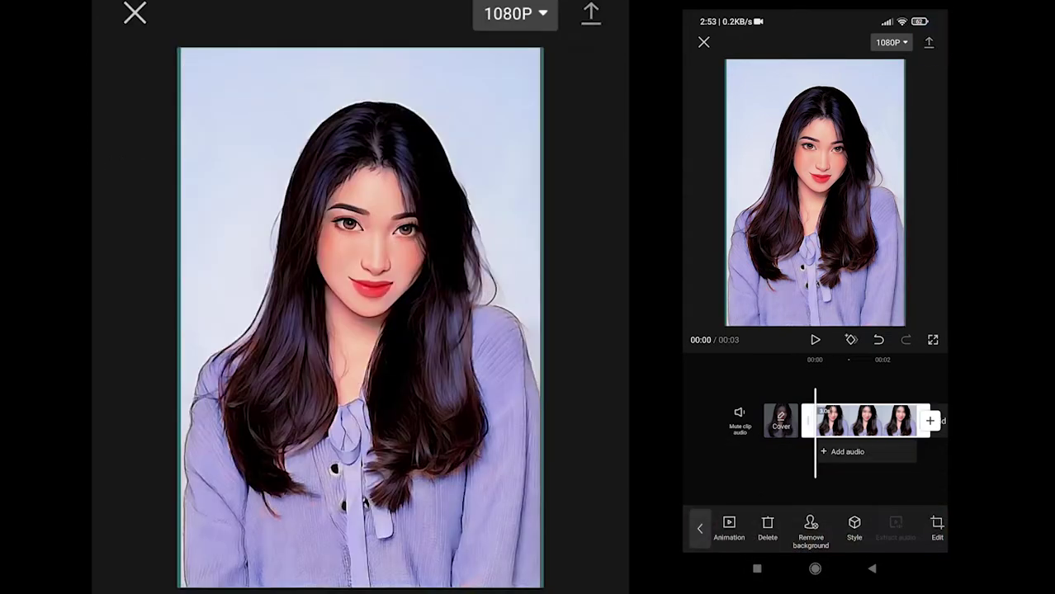
# Export the Manga-styled clip to the device, then go home and open Gallery.
pyautogui.click(591, 13)
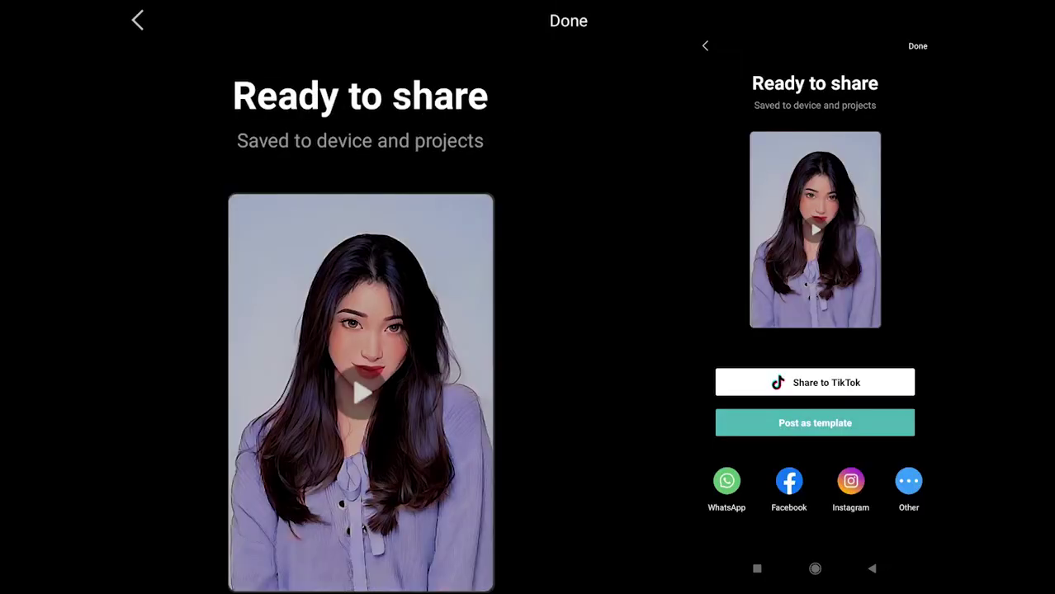
pyautogui.click(918, 45)
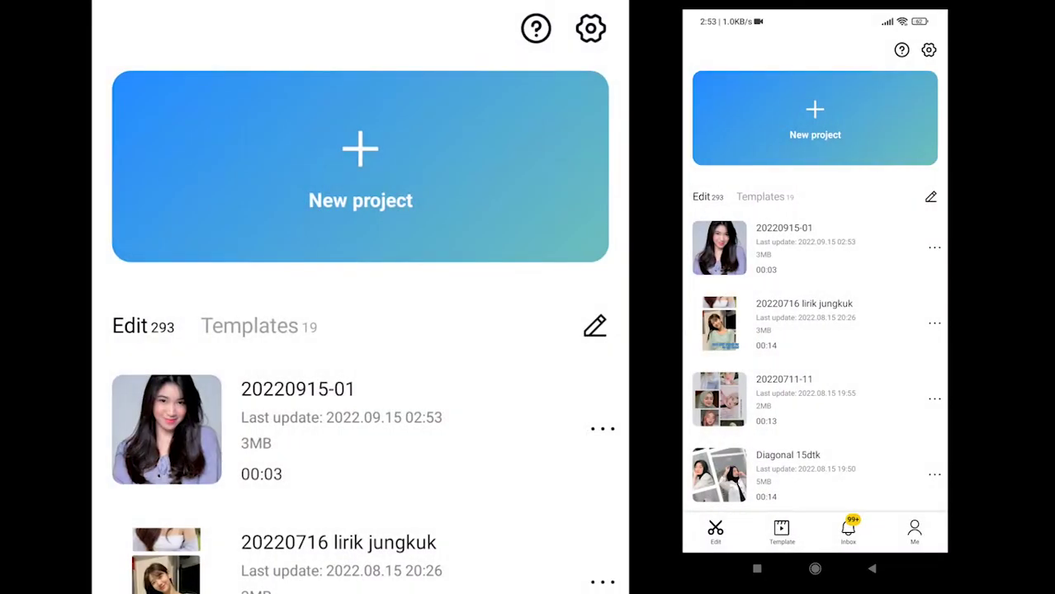
pyautogui.click(815, 569)
pyautogui.click(843, 507)
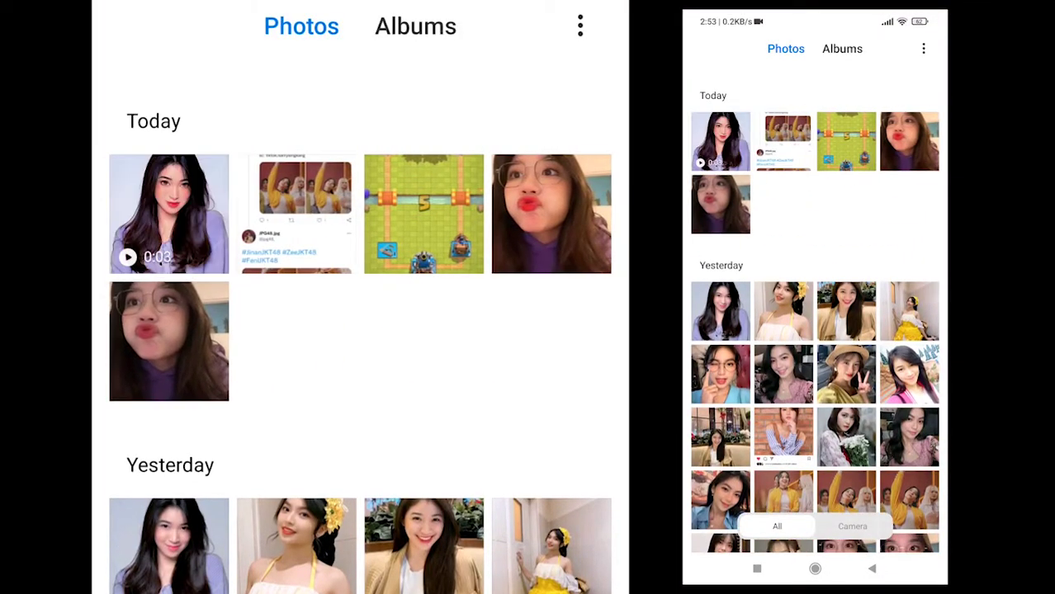
# Play the newly exported Manga clip full screen in MX Player.
pyautogui.click(721, 141)
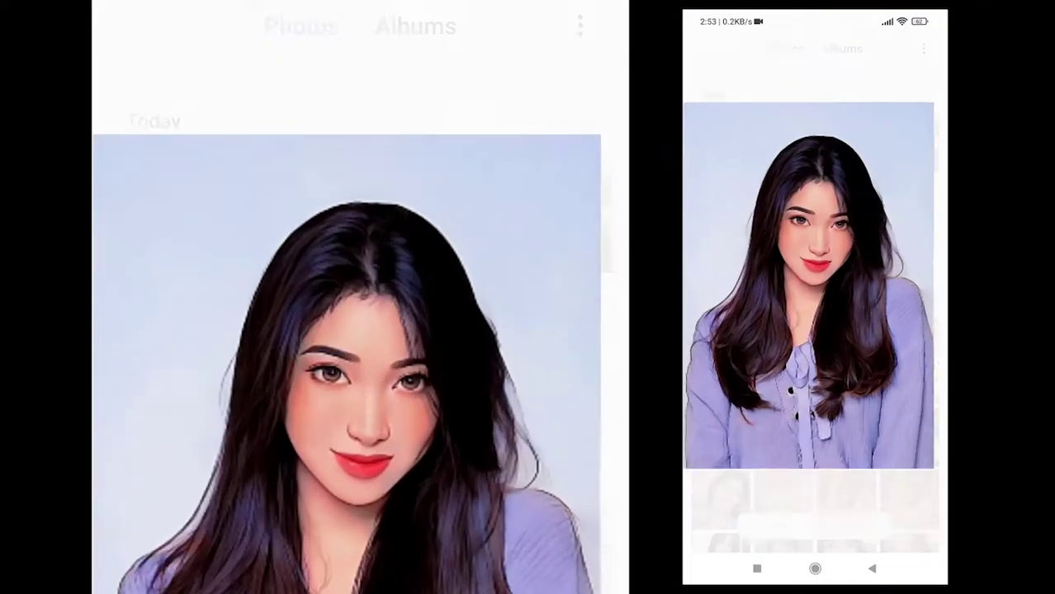
pyautogui.click(815, 298)
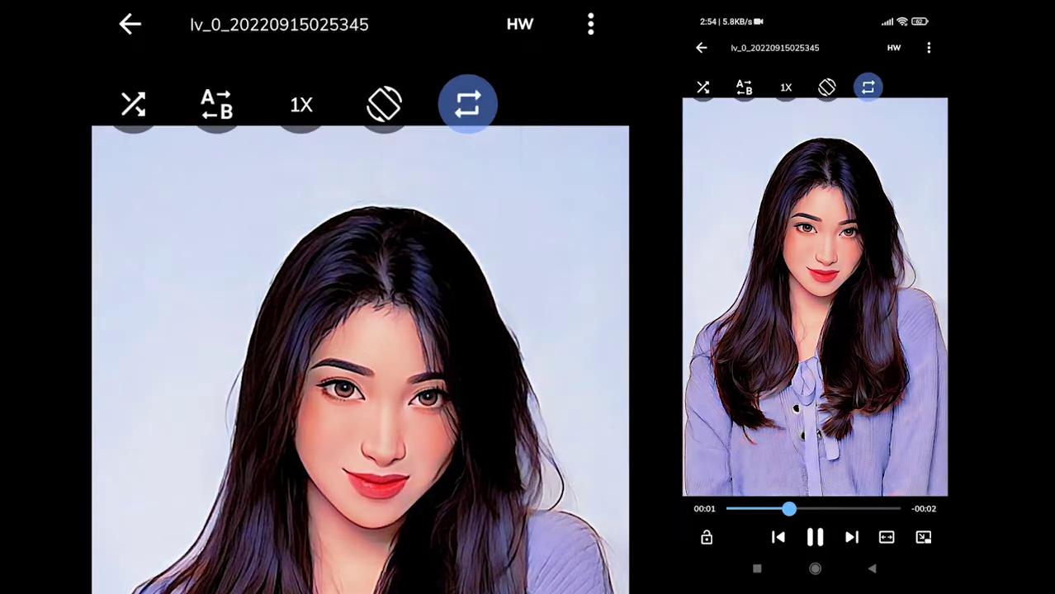
pyautogui.click(872, 569)
# Return to the home screen and launch Background Eraser.
pyautogui.click(815, 569)
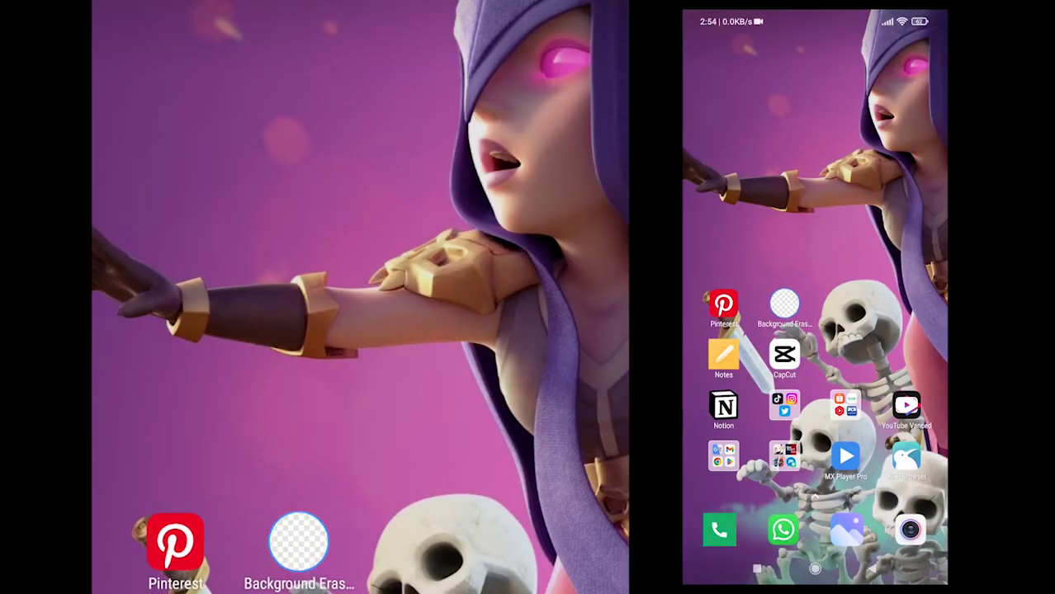
pyautogui.moveTo(298, 542); pyautogui.dragTo(305, 561)
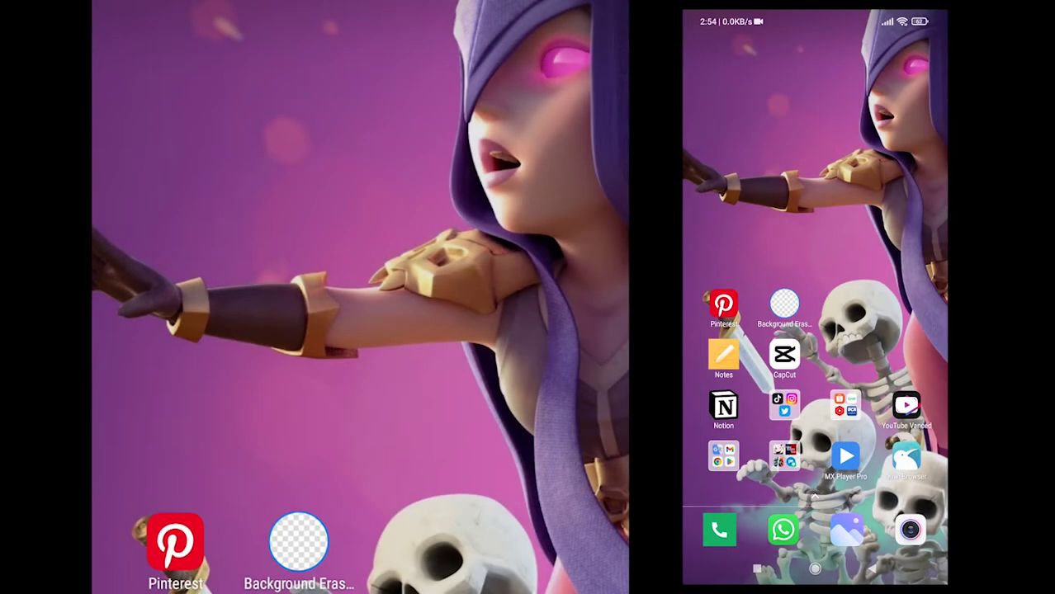
pyautogui.click(297, 546)
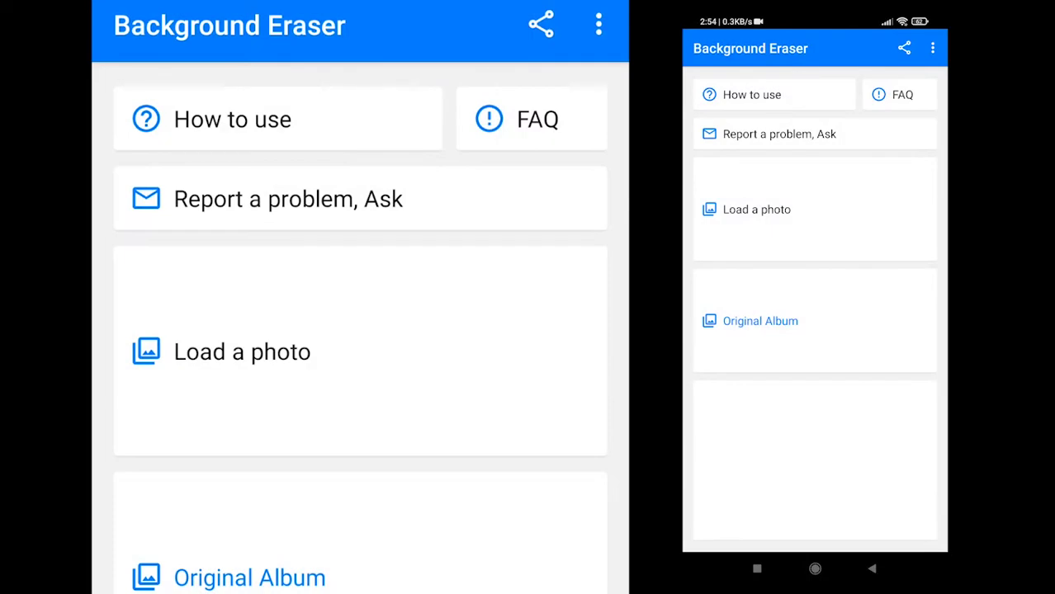
# Load the stylized portrait from Recent and crop off the black bands.
pyautogui.click(282, 353)
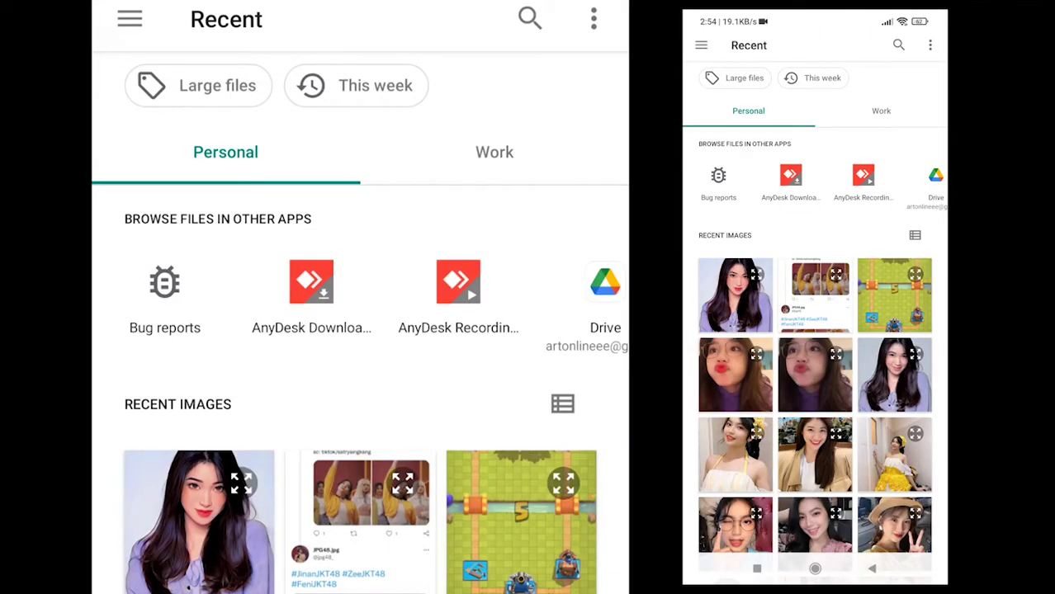
pyautogui.click(199, 520)
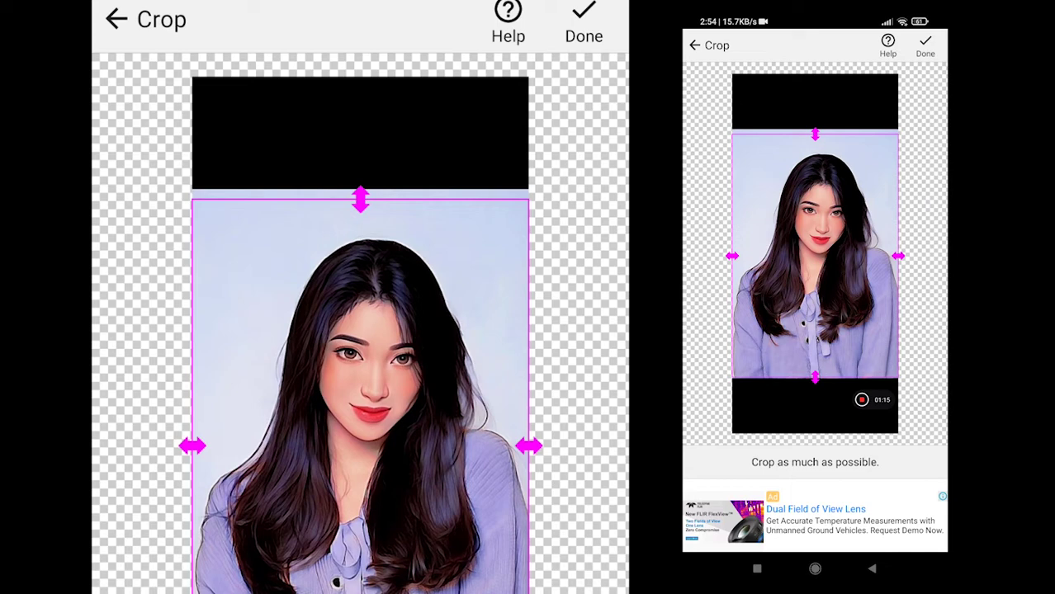
pyautogui.click(584, 23)
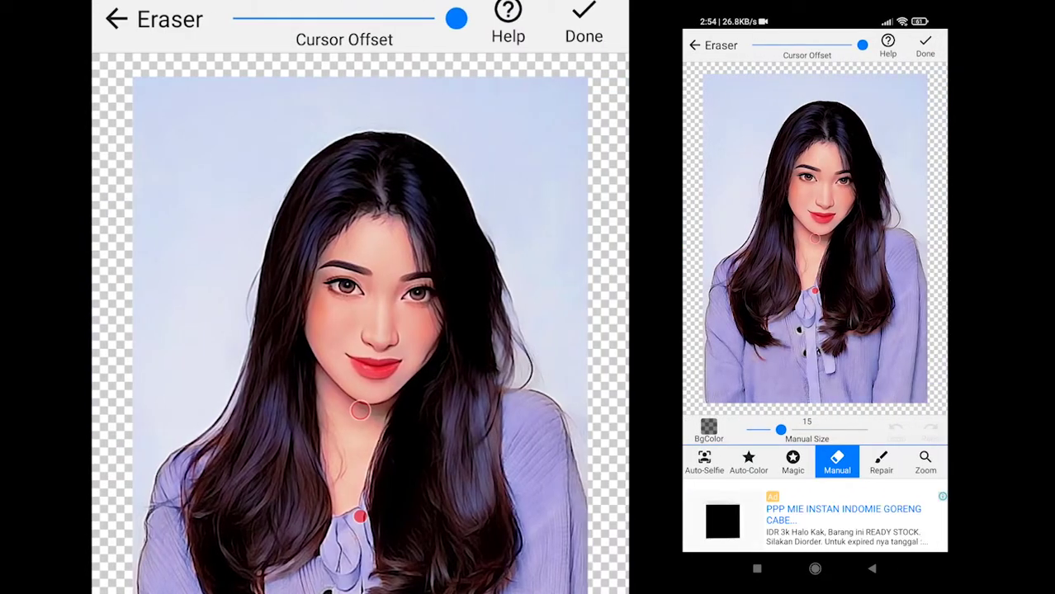
# Erase the pale background beside the figure and left hair edge in Auto-Color mode.
pyautogui.click(748, 463)
pyautogui.moveTo(814, 291)
pyautogui.mouseDown()
pyautogui.moveTo(740, 258)
pyautogui.moveTo(892, 266)
pyautogui.moveTo(913, 125)
pyautogui.moveTo(892, 249)
pyautogui.moveTo(742, 286)
pyautogui.mouseUp()
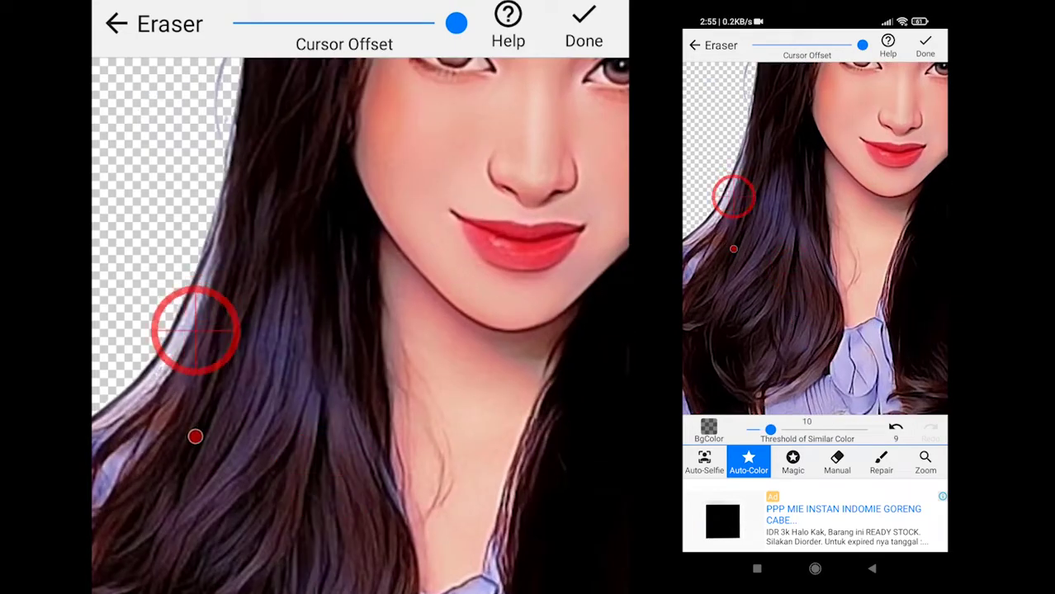
pyautogui.moveTo(771, 430); pyautogui.dragTo(794, 430)
pyautogui.moveTo(728, 248)
pyautogui.mouseDown()
pyautogui.moveTo(871, 113)
pyautogui.moveTo(843, 270)
pyautogui.moveTo(875, 294)
pyautogui.mouseUp()
# Magic-erase background along the shirt, shoulder and hair outline, undoing one bad stroke.
pyautogui.click(793, 462)
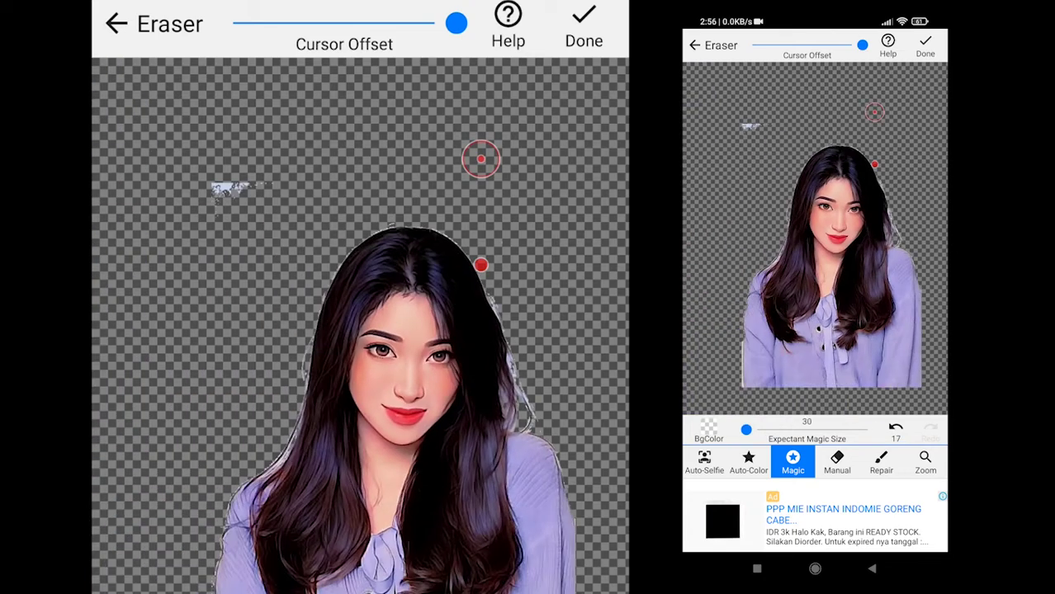
pyautogui.click(837, 462)
pyautogui.click(792, 462)
pyautogui.moveTo(763, 264); pyautogui.dragTo(761, 373)
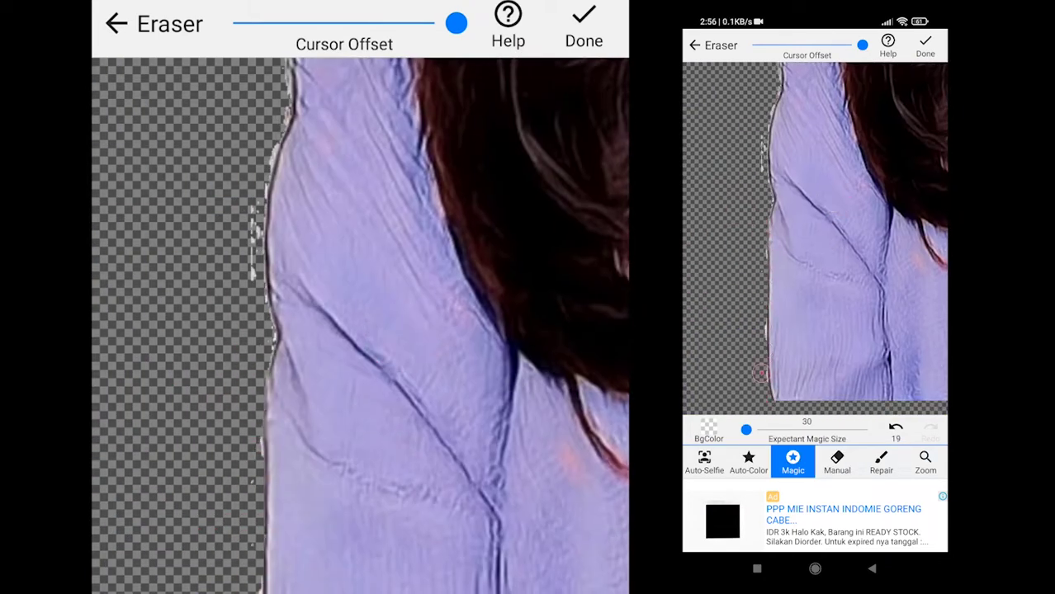
pyautogui.moveTo(761, 309); pyautogui.dragTo(761, 273)
pyautogui.moveTo(900, 355); pyautogui.dragTo(904, 392)
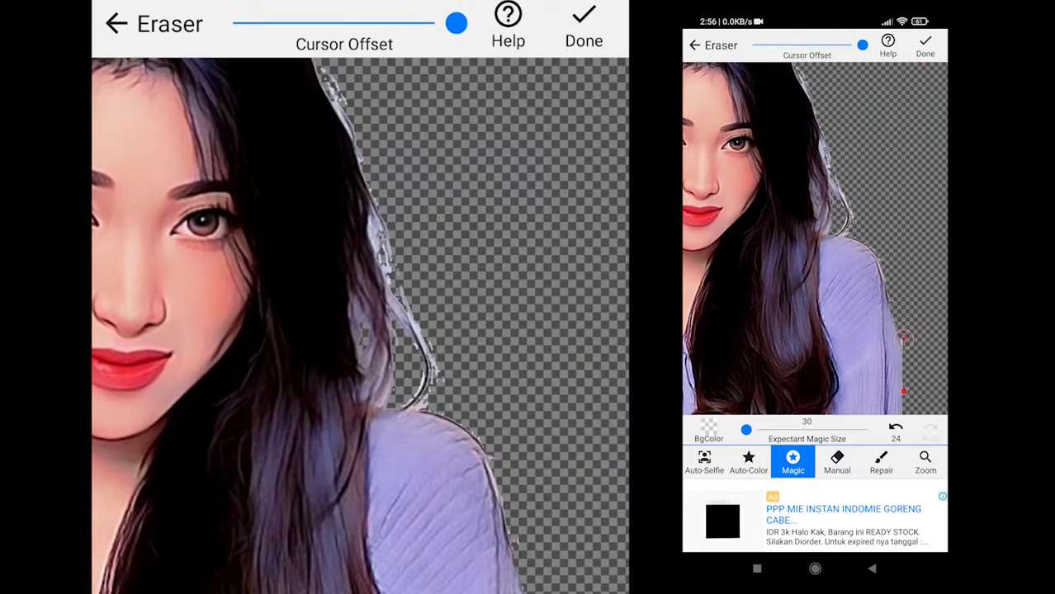
pyautogui.moveTo(855, 266); pyautogui.dragTo(830, 198)
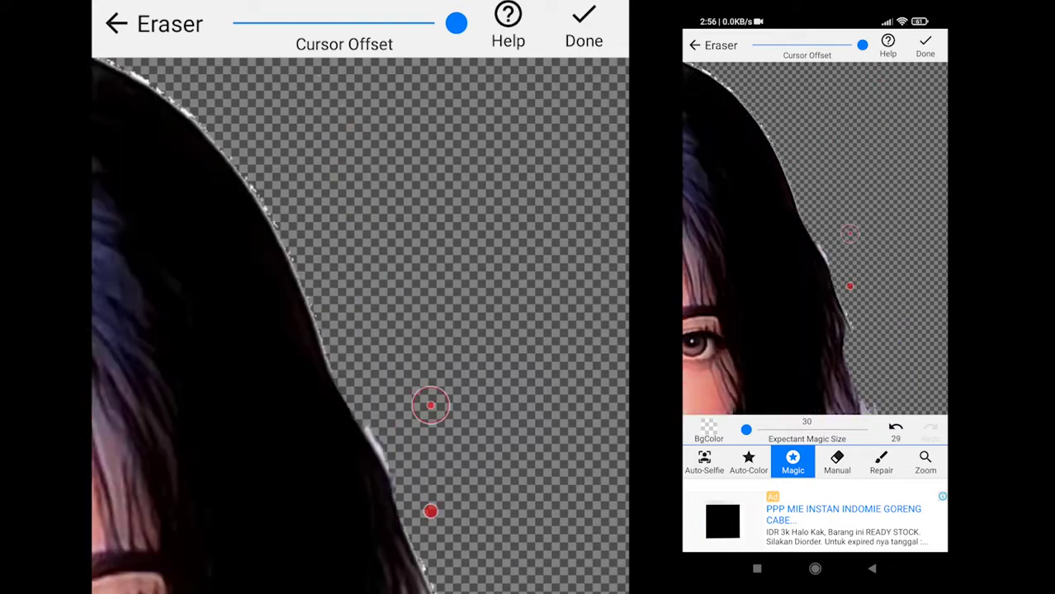
pyautogui.moveTo(840, 330); pyautogui.dragTo(840, 361)
pyautogui.moveTo(840, 310)
pyautogui.mouseDown()
pyautogui.moveTo(925, 130)
pyautogui.moveTo(754, 71)
pyautogui.moveTo(815, 181)
pyautogui.moveTo(699, 333)
pyautogui.mouseUp()
pyautogui.click(896, 427)
# Magic-erase the long hair edge at size 35, then leftovers at size 30.
pyautogui.moveTo(746, 429); pyautogui.dragTo(758, 429)
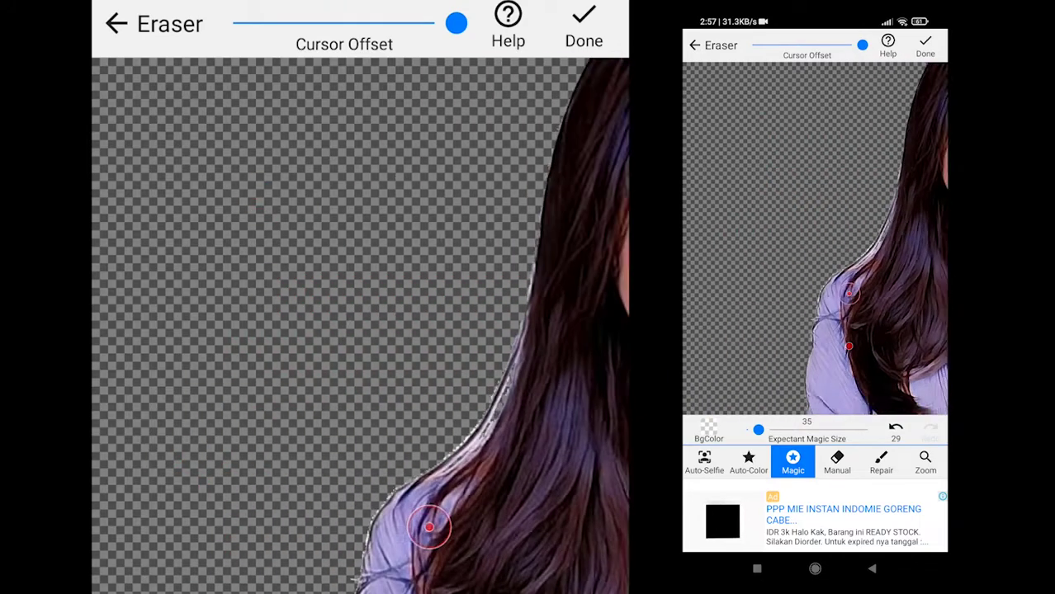
pyautogui.moveTo(781, 191)
pyautogui.mouseDown()
pyautogui.moveTo(863, 314)
pyautogui.moveTo(860, 332)
pyautogui.mouseUp()
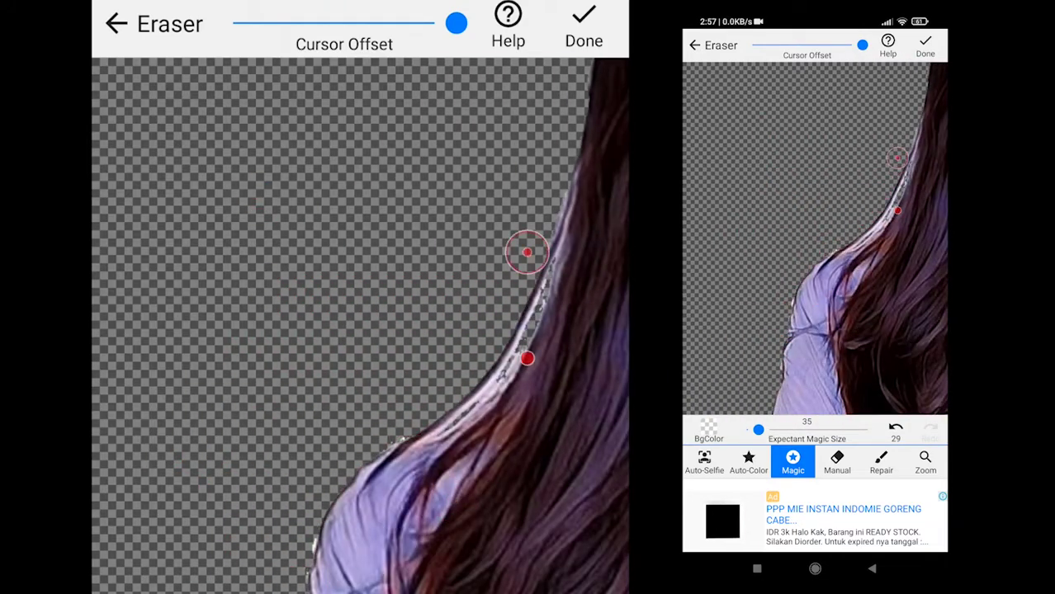
pyautogui.moveTo(759, 429); pyautogui.dragTo(746, 429)
pyautogui.moveTo(867, 281)
pyautogui.mouseDown()
pyautogui.moveTo(895, 253)
pyautogui.moveTo(848, 319)
pyautogui.mouseUp()
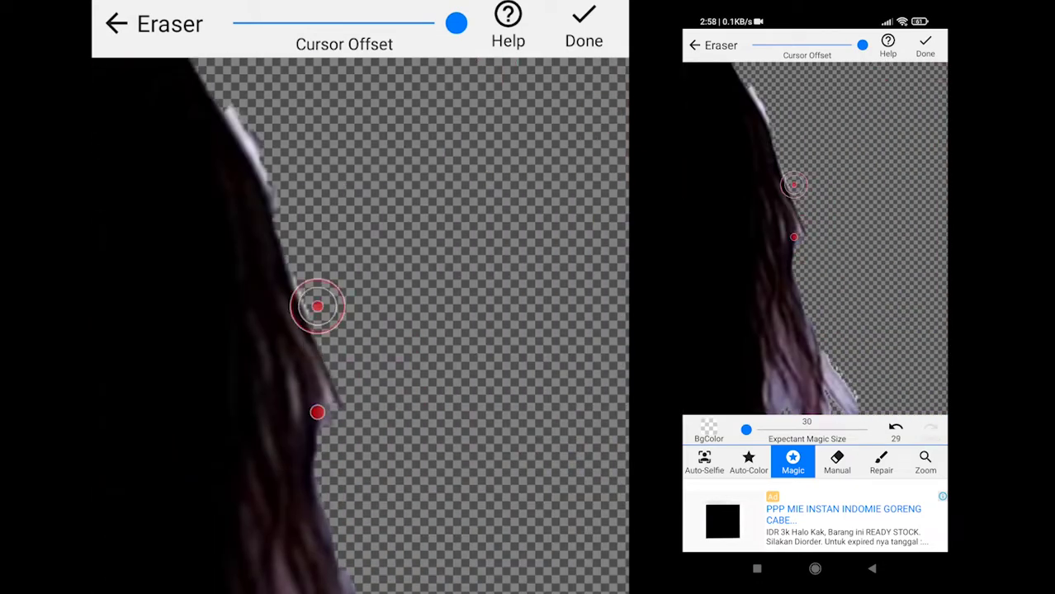
pyautogui.moveTo(852, 368)
pyautogui.mouseDown()
pyautogui.moveTo(896, 132)
pyautogui.moveTo(892, 282)
pyautogui.mouseUp()
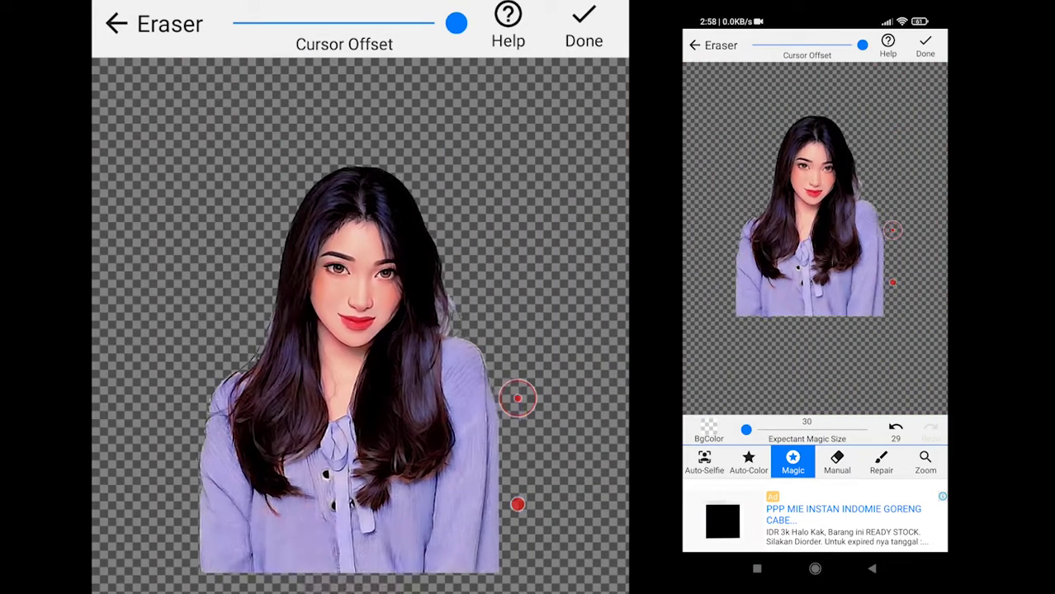
pyautogui.click(925, 47)
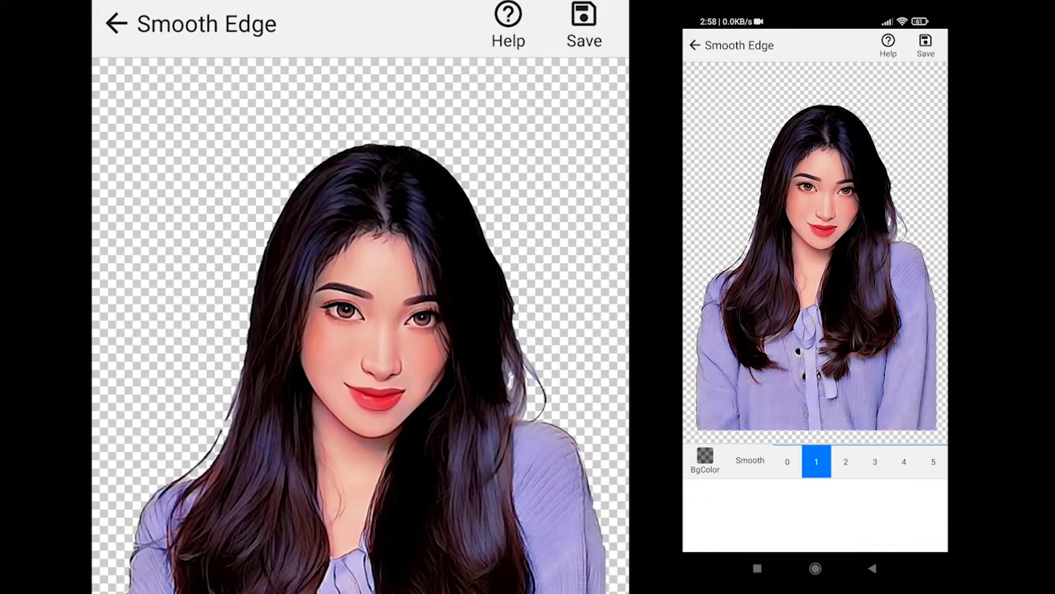
# Preview the cutout on a dark background, set Smooth to 2, and save it.
pyautogui.click(705, 460)
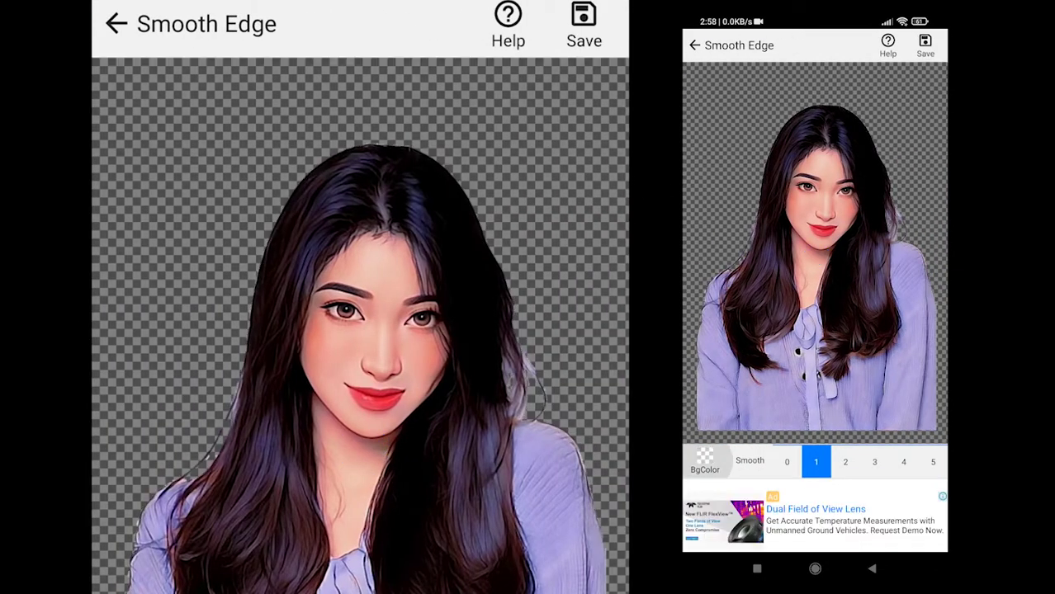
pyautogui.click(845, 461)
pyautogui.click(874, 462)
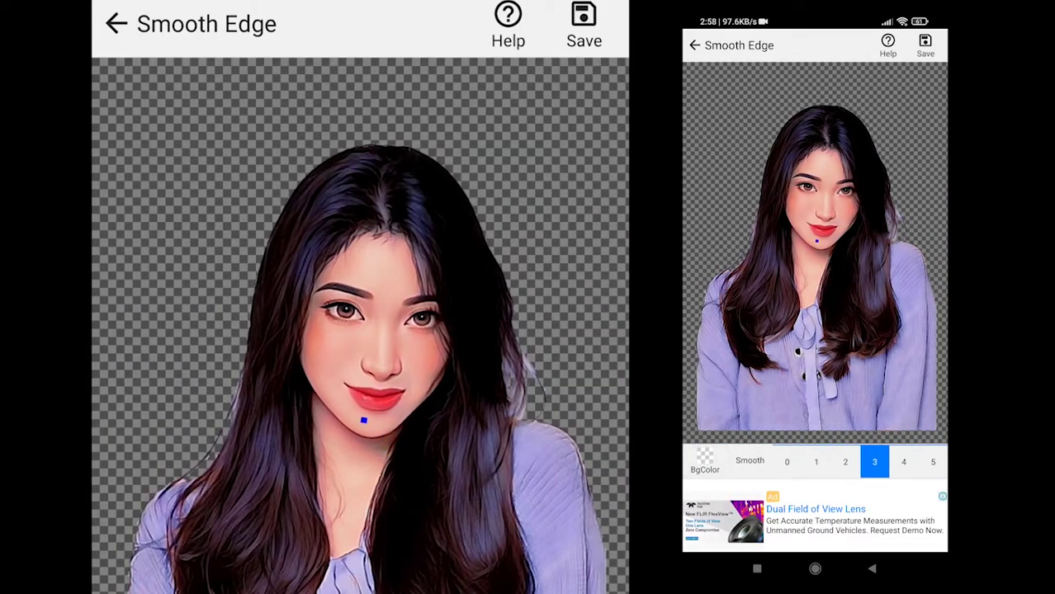
pyautogui.click(846, 462)
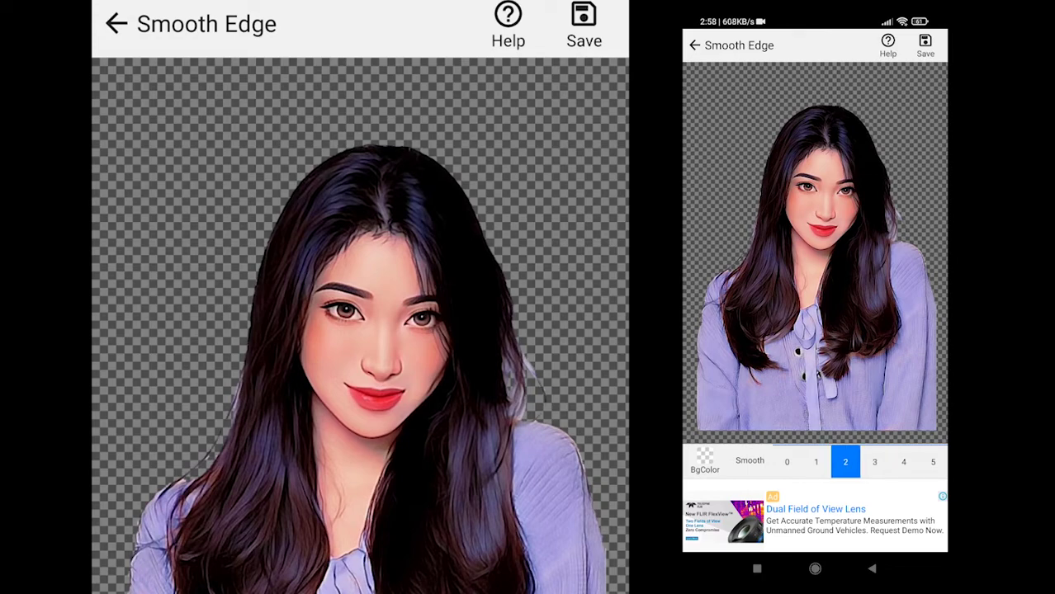
pyautogui.click(926, 46)
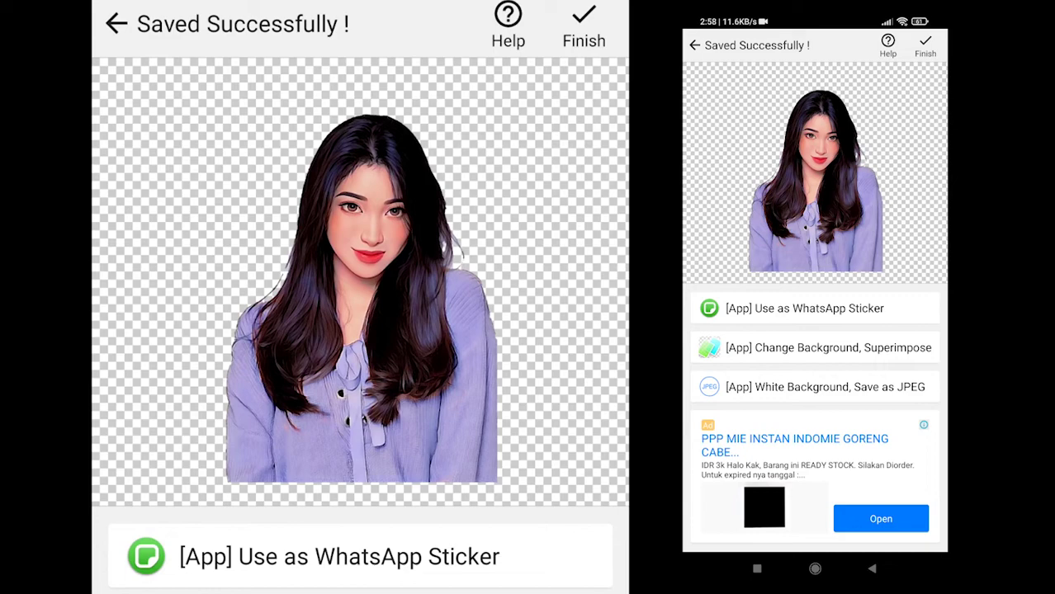
pyautogui.click(925, 45)
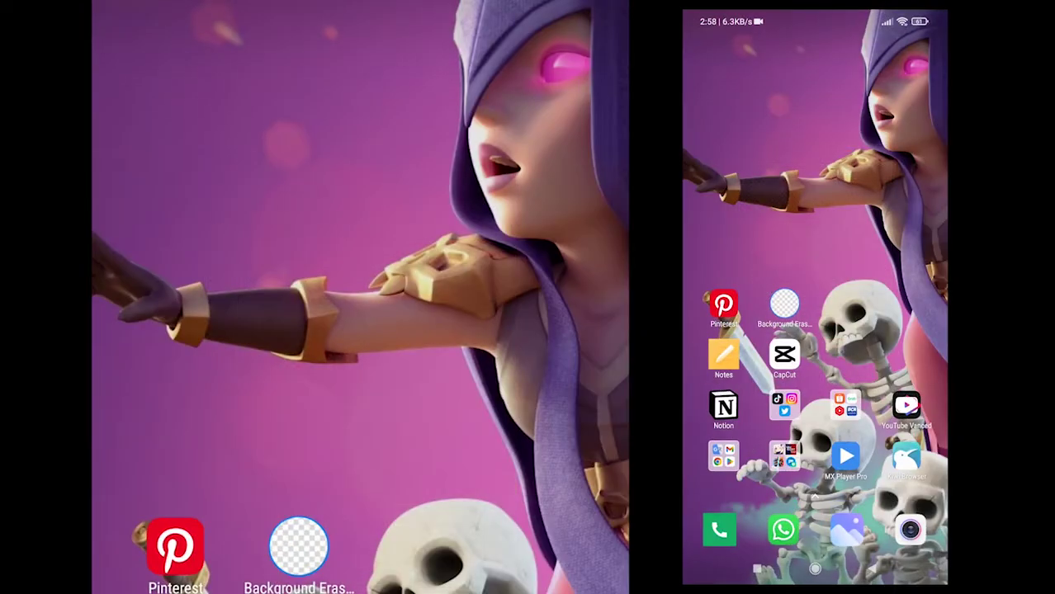
# Share the cutout from Gallery to Drive and open 1663185562007.png in Photoshop.
pyautogui.click(847, 529)
pyautogui.click(718, 141)
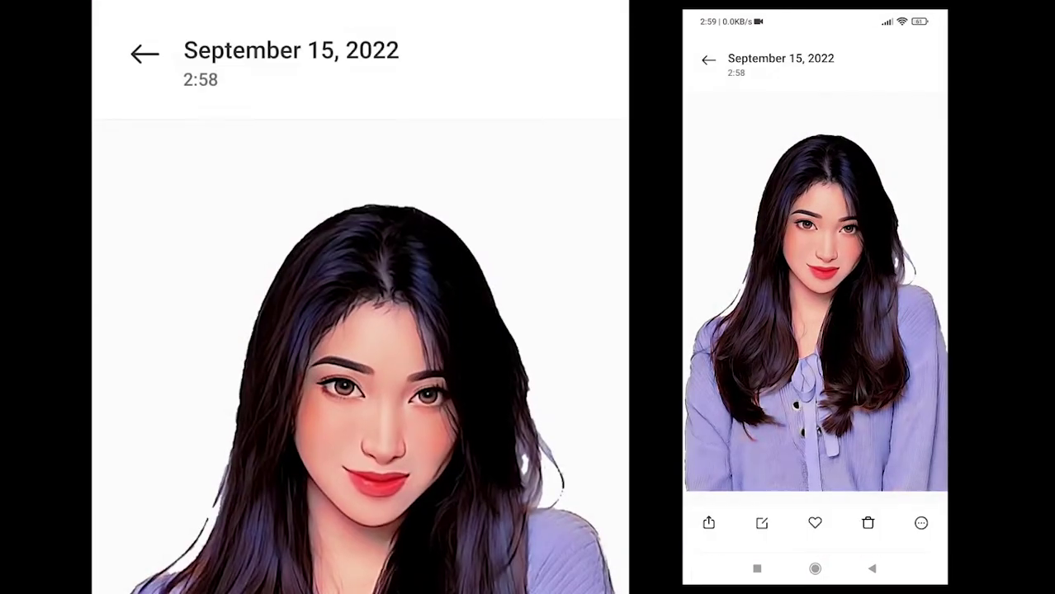
pyautogui.click(708, 523)
pyautogui.moveTo(908, 516); pyautogui.dragTo(727, 516)
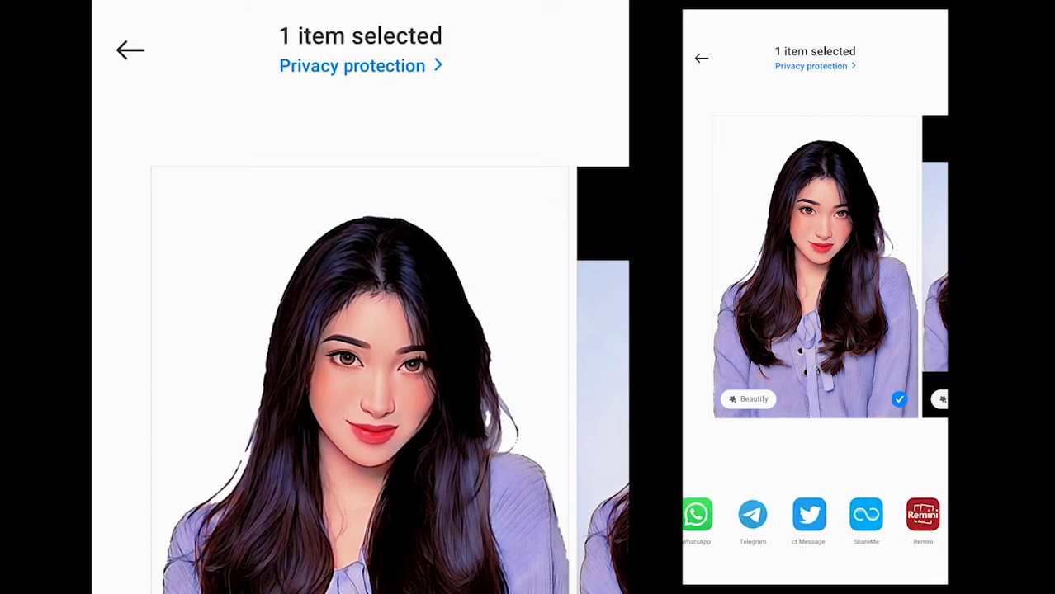
pyautogui.click(829, 514)
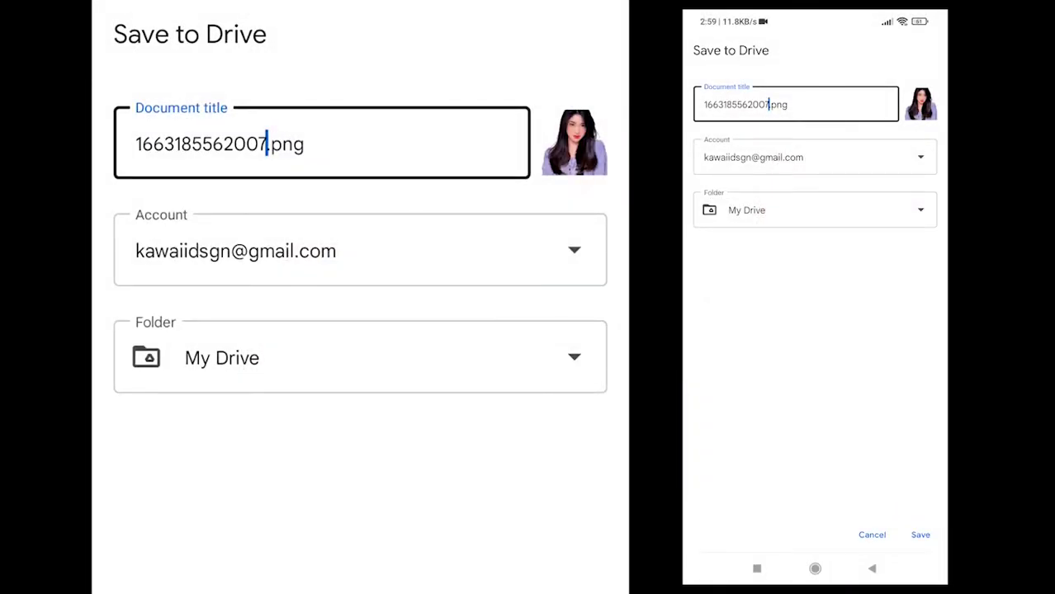
pyautogui.click(920, 535)
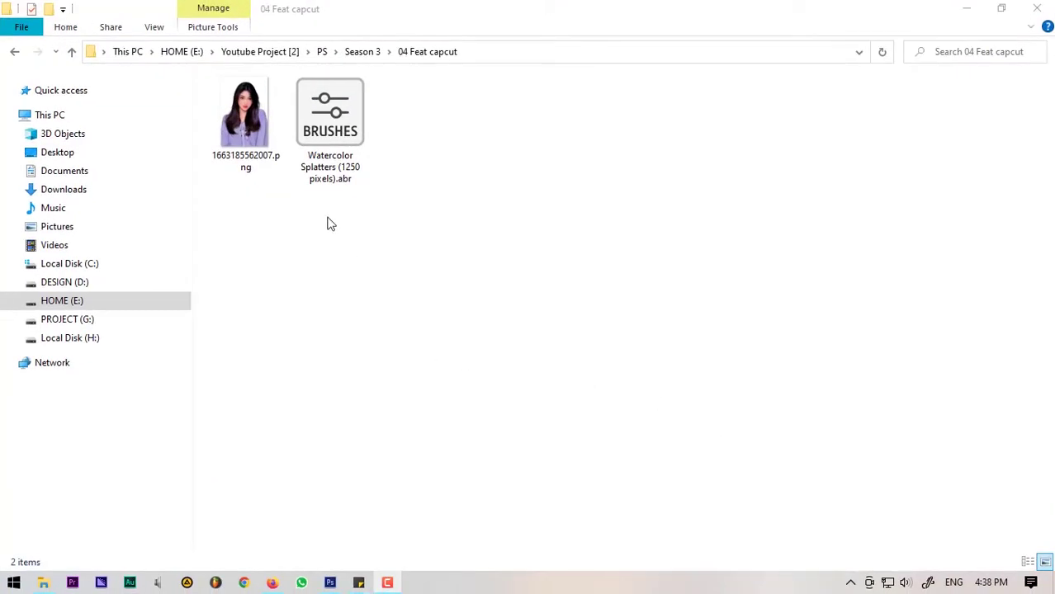
pyautogui.moveTo(255, 132)
pyautogui.mouseDown()
pyautogui.moveTo(335, 588)
pyautogui.moveTo(388, 272)
pyautogui.mouseUp()
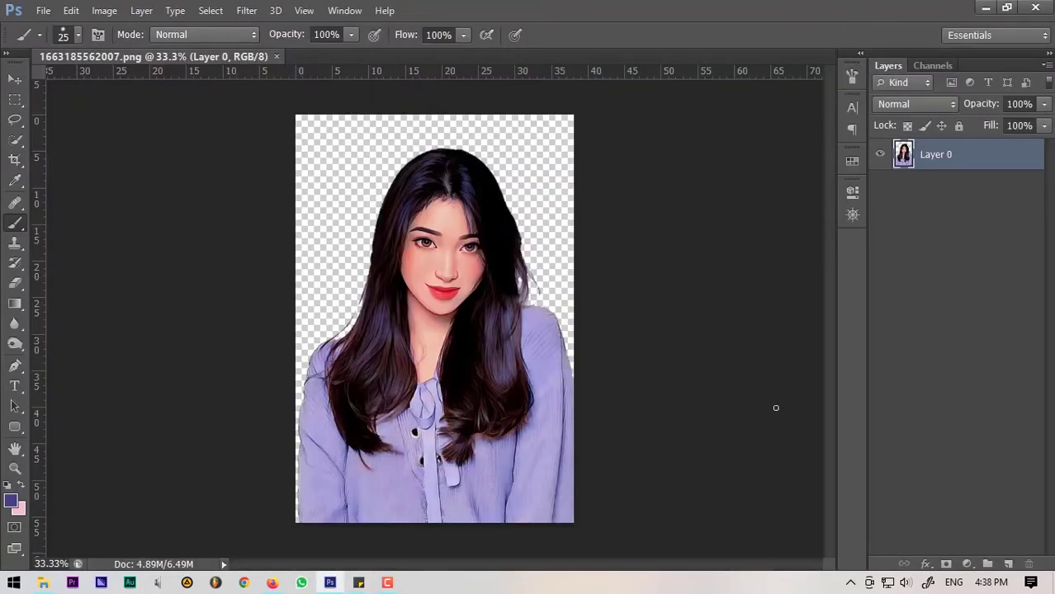
# Add a #414284 Solid Color fill layer and place it below Layer 0.
pyautogui.click(968, 564)
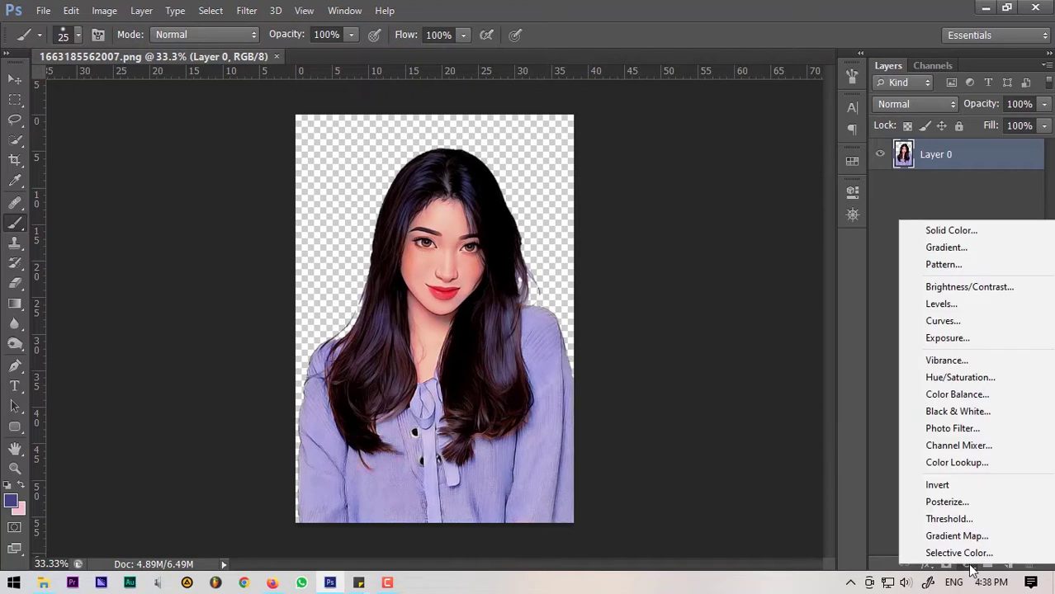
pyautogui.click(968, 233)
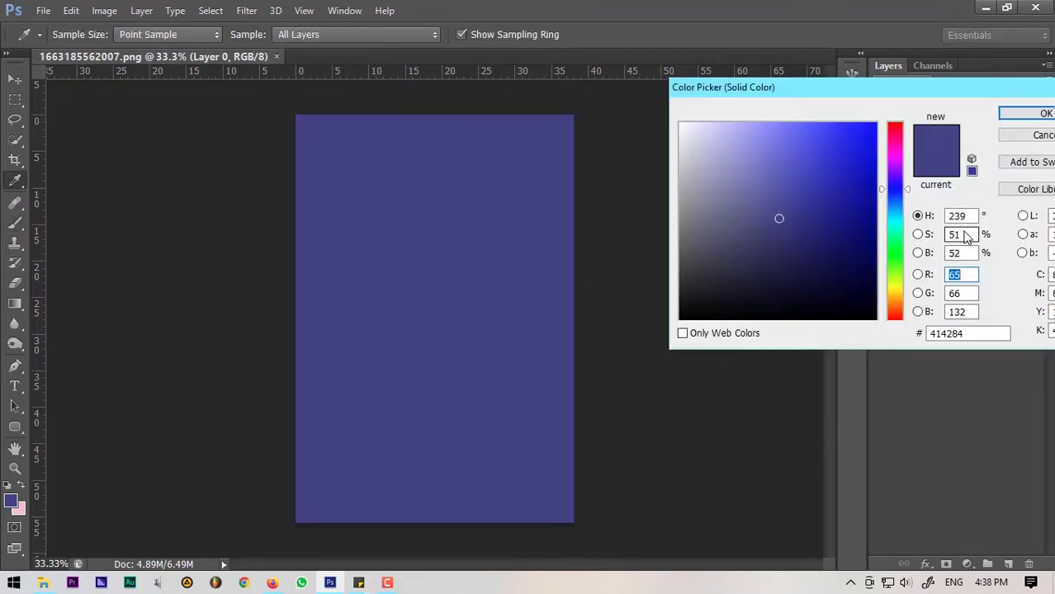
pyautogui.click(1022, 116)
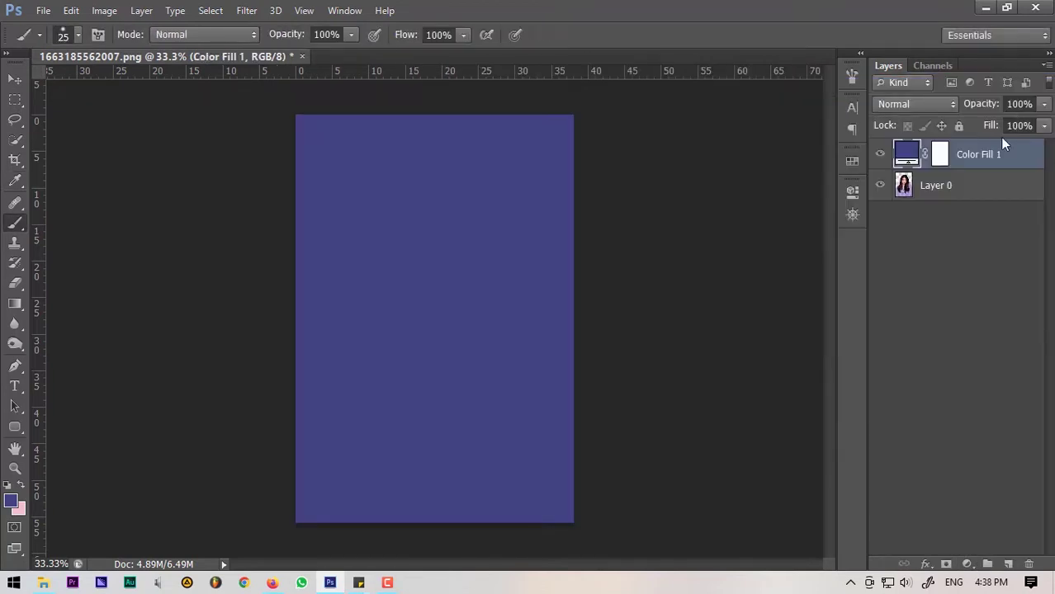
pyautogui.moveTo(994, 165); pyautogui.dragTo(1005, 209)
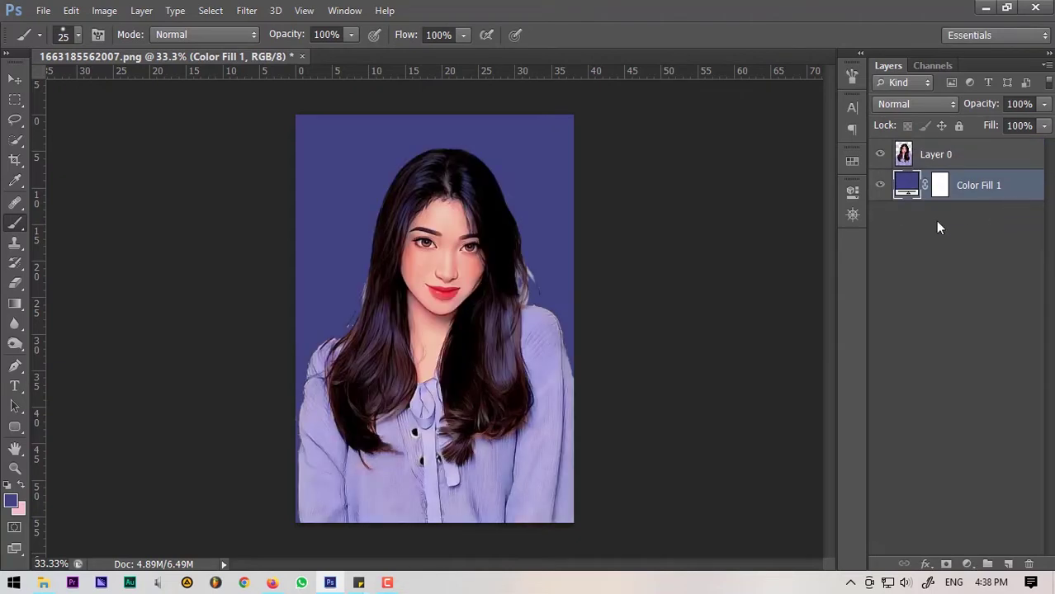
# Select Layer 0 and set up the Eraser tool's brush size.
pyautogui.scroll(3, 541, 305)
pyautogui.scroll(3, 553, 281)
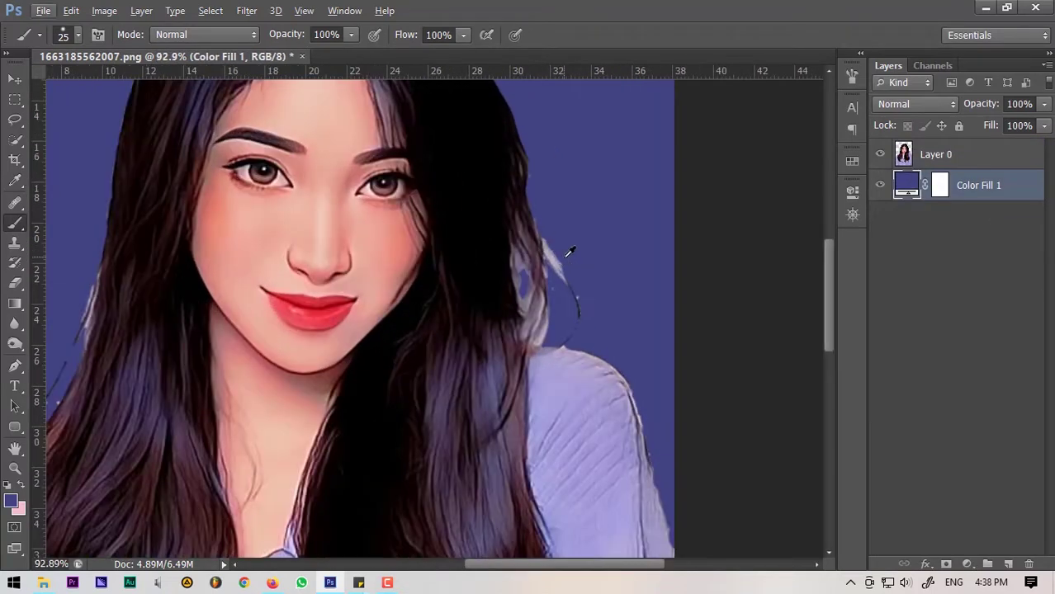
pyautogui.click(937, 161)
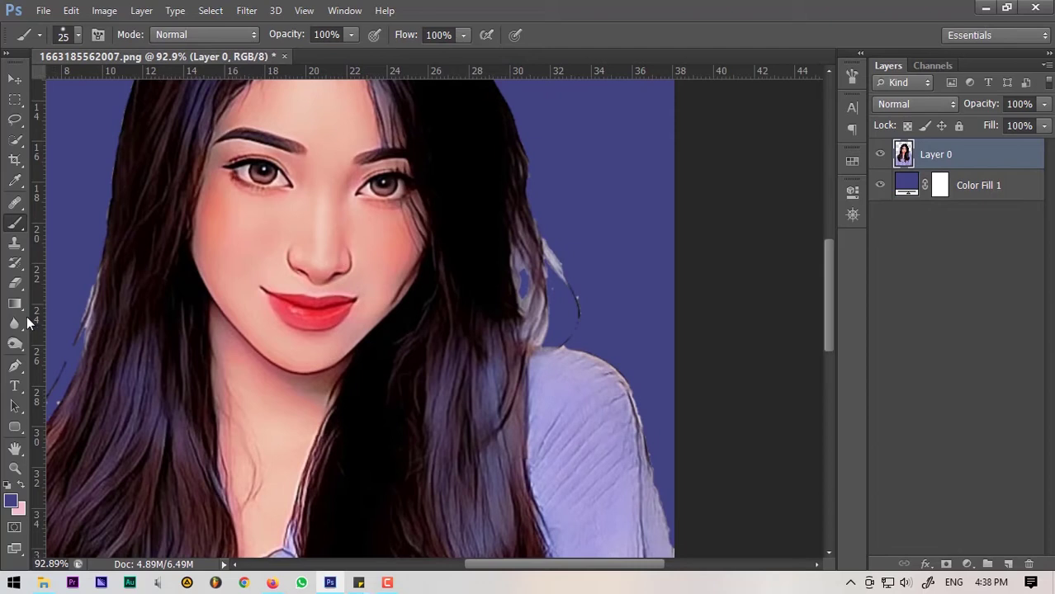
pyautogui.click(17, 285)
pyautogui.rightClick(561, 216)
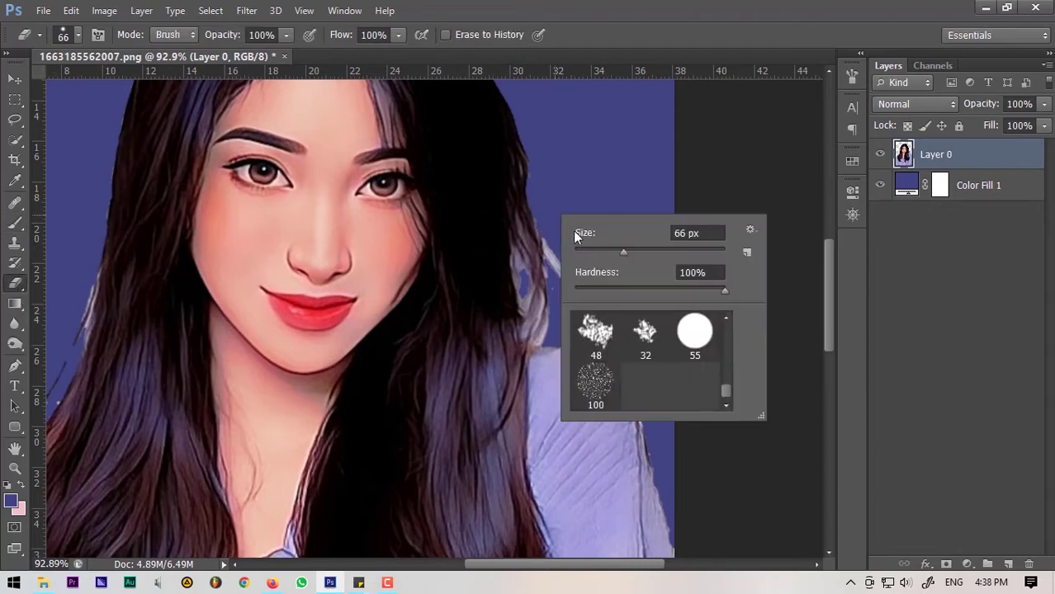
pyautogui.moveTo(729, 400); pyautogui.dragTo(723, 318)
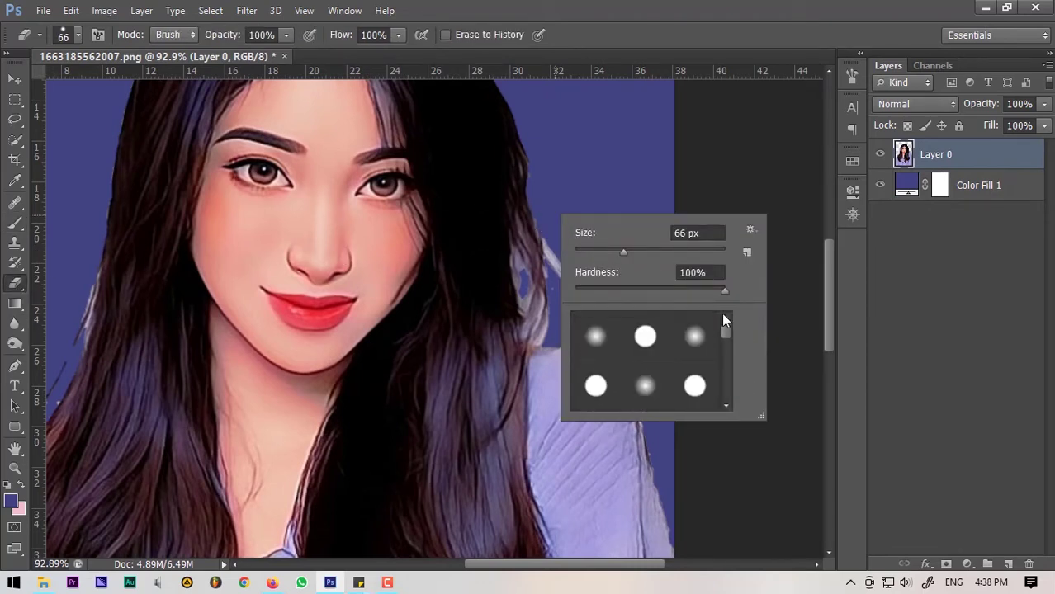
pyautogui.press('Escape')
# Erase the dark stray stroke and leftover bits beside the hair with a 26 px eraser.
pyautogui.keyDown('alt'); pyautogui.scroll(3, 582, 280); pyautogui.keyUp('alt')
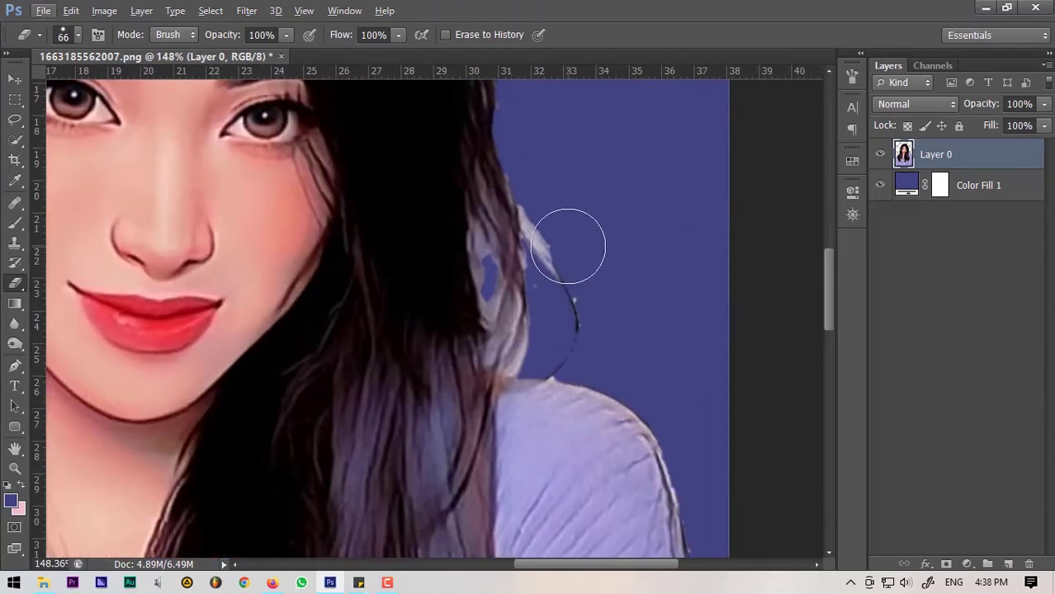
pyautogui.moveTo(564, 299); pyautogui.dragTo(563, 344)
pyautogui.rightClick(625, 265)
pyautogui.write('26')
pyautogui.press('Return')
pyautogui.press('4')
pyautogui.press('1')
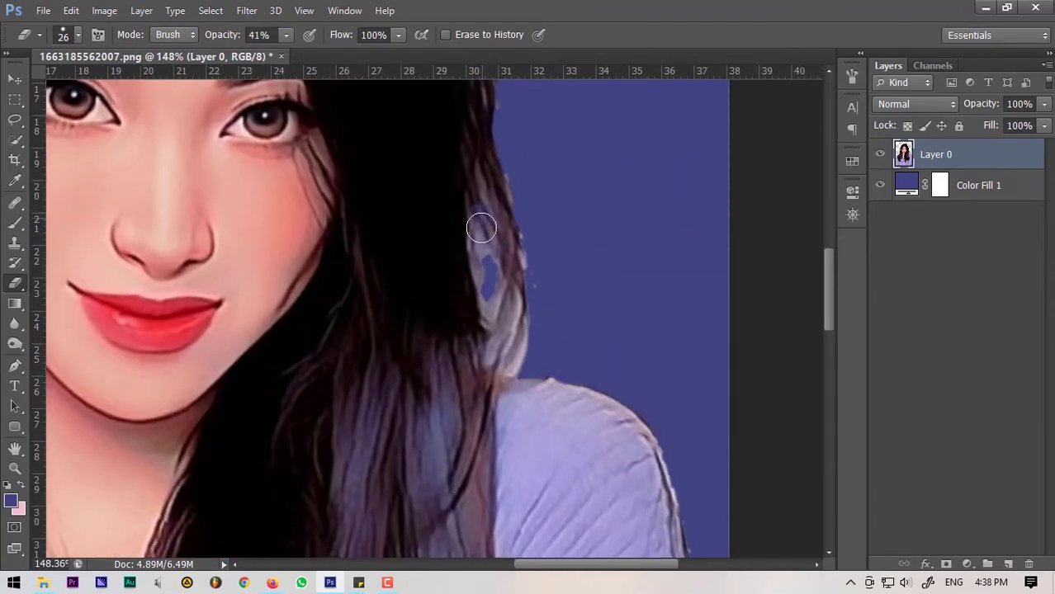
pyautogui.rightClick(573, 217)
pyautogui.press('Escape')
pyautogui.moveTo(498, 341); pyautogui.dragTo(496, 293)
pyautogui.keyDown('alt'); pyautogui.scroll(-2, 495, 347); pyautogui.keyUp('alt')
pyautogui.press('0')
# Scale the portrait layer proportionally down to 91.2% with Edit > Transform > Scale.
pyautogui.hscroll(-5, 371, 305)
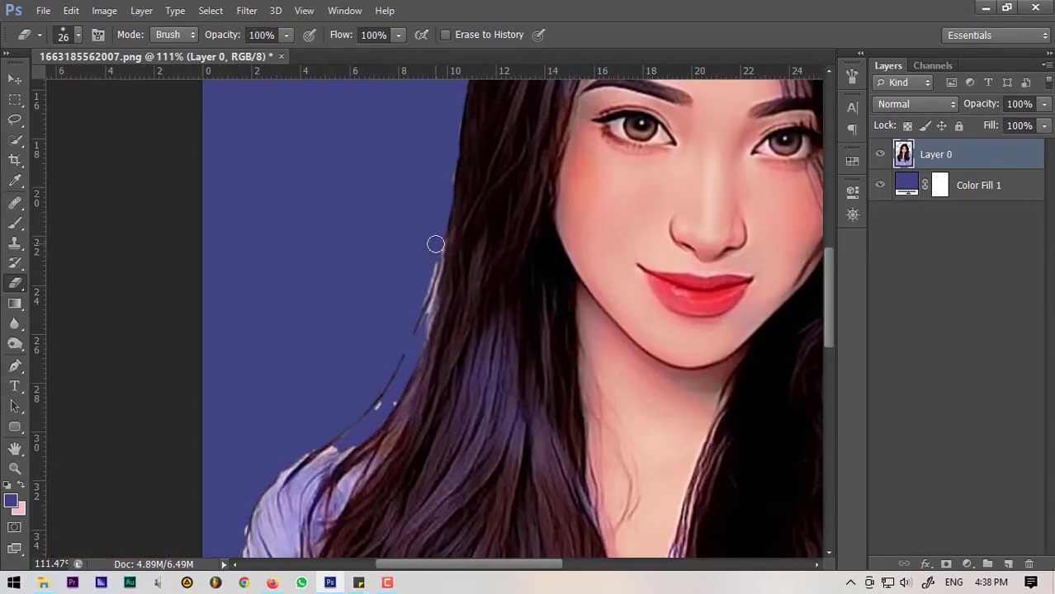
pyautogui.keyDown('alt'); pyautogui.scroll(-3, 405, 354); pyautogui.keyUp('alt')
pyautogui.keyDown('alt'); pyautogui.scroll(-1, 496, 371); pyautogui.keyUp('alt')
pyautogui.scroll(-2, 545, 313)
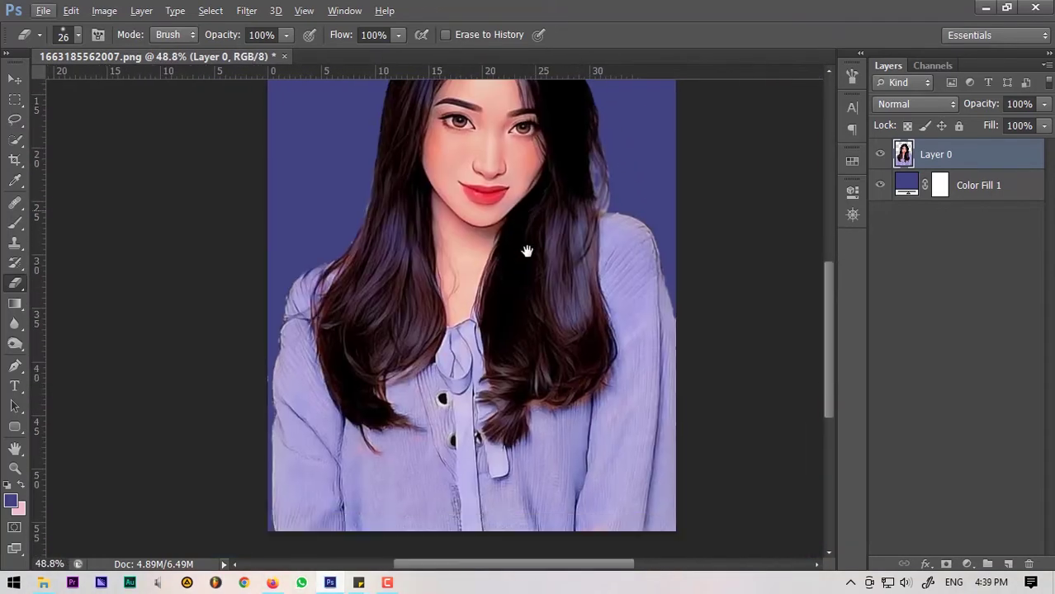
pyautogui.keyDown('alt'); pyautogui.scroll(-1, 525, 250); pyautogui.keyUp('alt')
pyautogui.keyDown('alt'); pyautogui.scroll(-1, 525, 252); pyautogui.keyUp('alt')
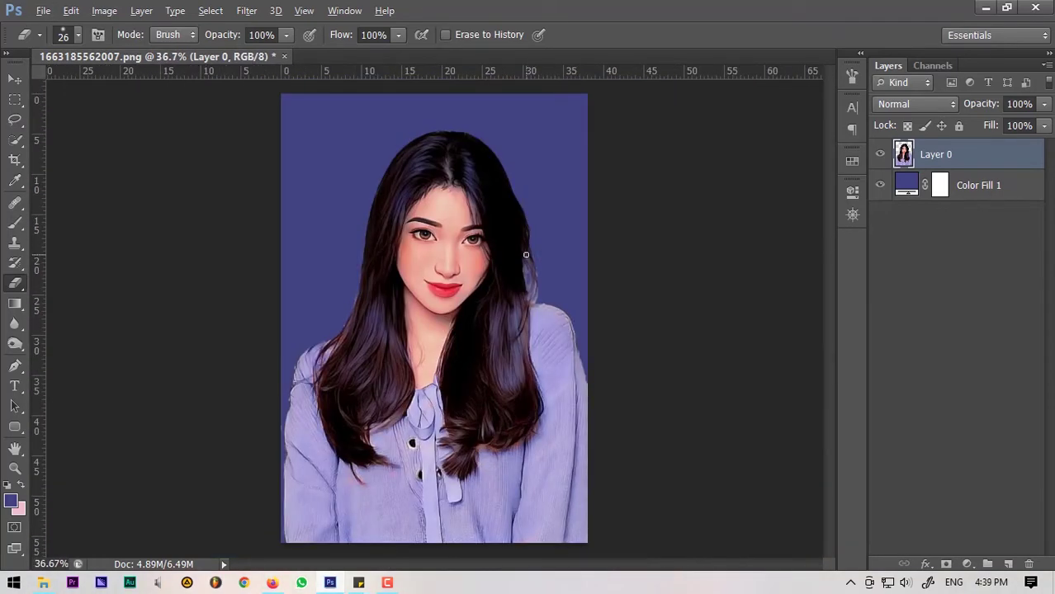
pyautogui.click(72, 11)
pyautogui.moveTo(122, 306)
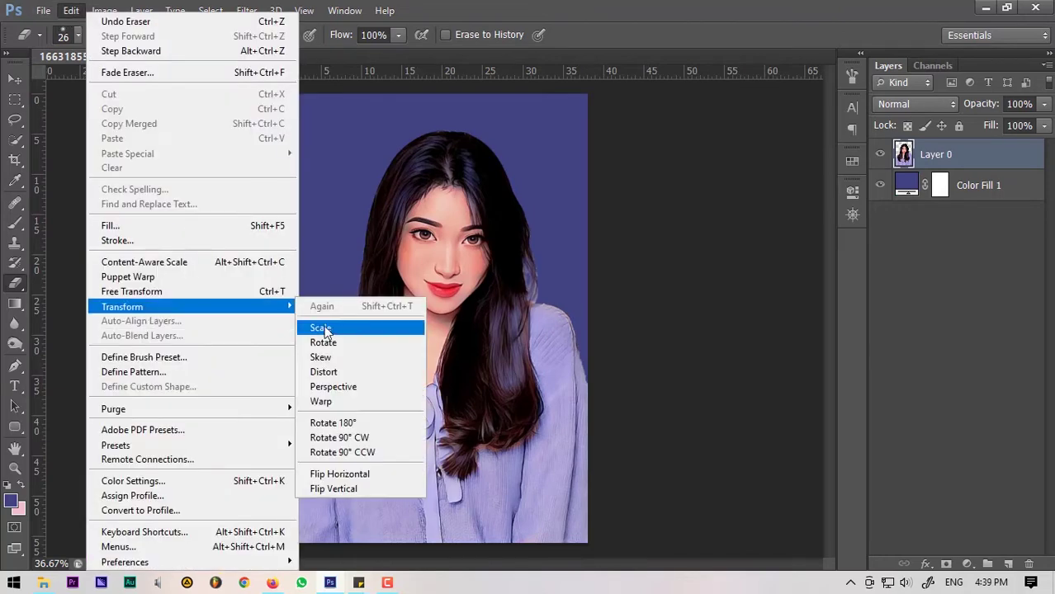
pyautogui.click(343, 330)
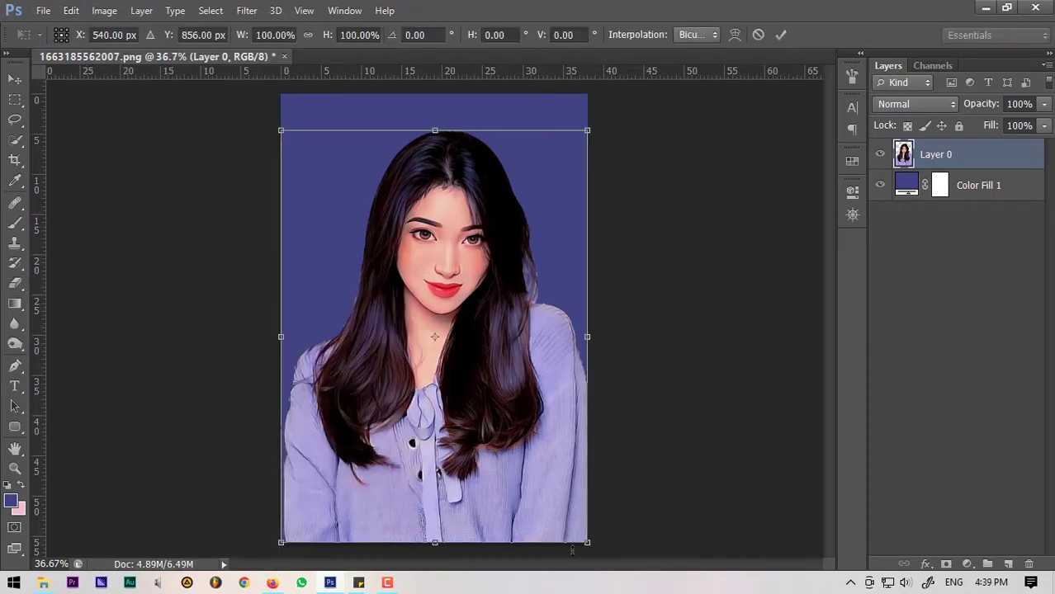
pyautogui.moveTo(587, 542); pyautogui.dragTo(542, 471)
# Commit the scale and recolour the Color Fill 1 layer to white #ffffff.
pyautogui.press('e')
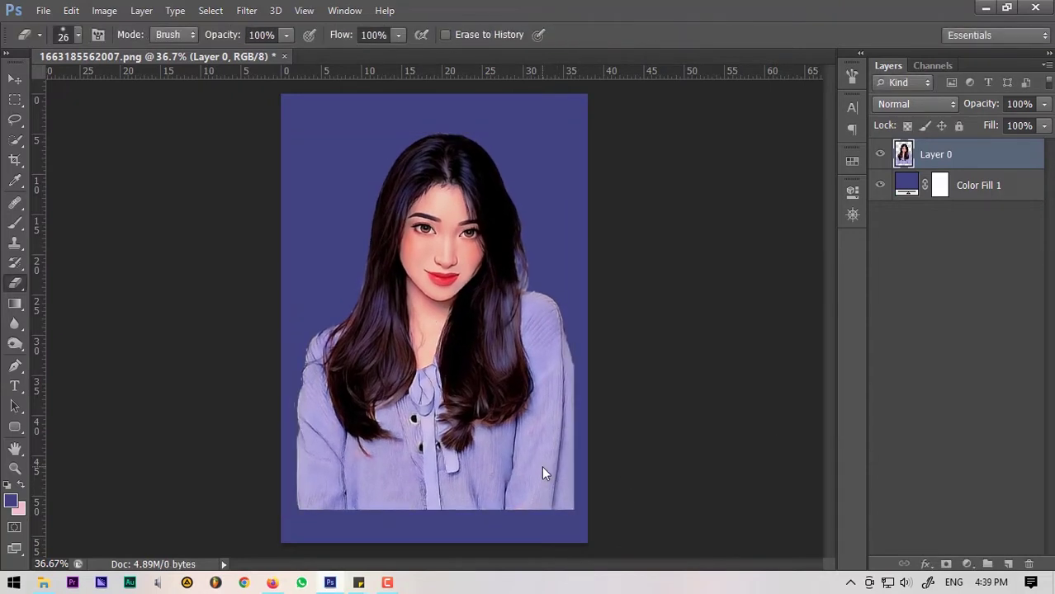
pyautogui.click(907, 185)
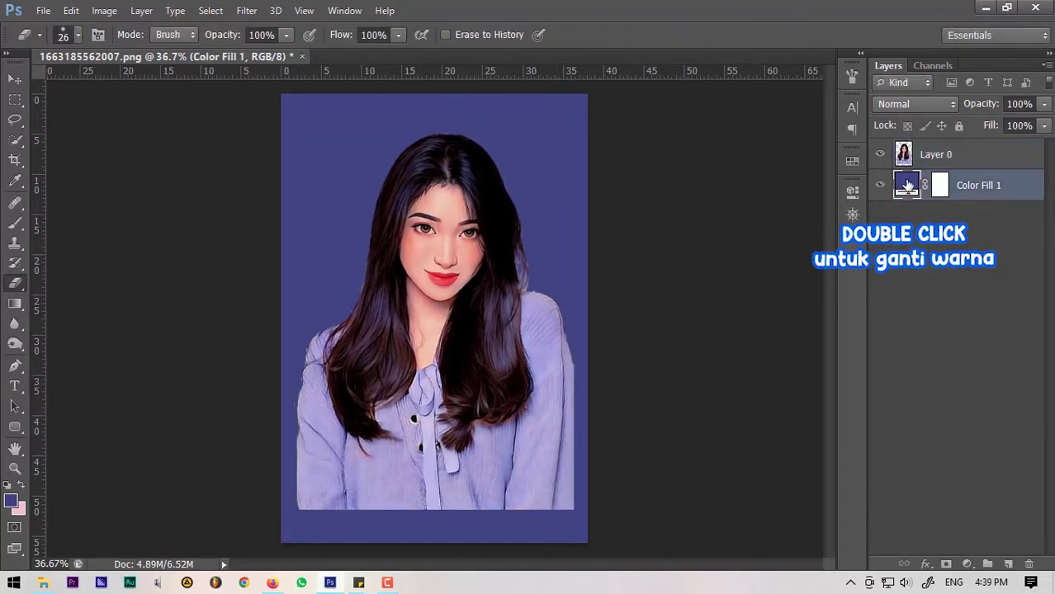
pyautogui.doubleClick(907, 185)
pyautogui.write('ffffff')
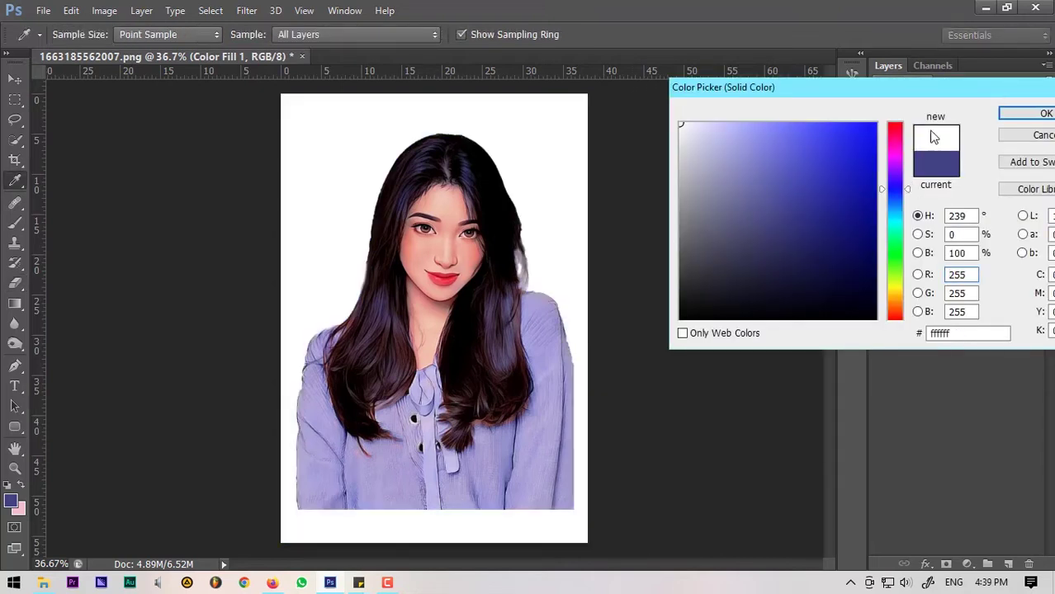
pyautogui.click(1045, 114)
# Switch back to the Eraser and make Layer 0 the active layer.
pyautogui.press('e')
pyautogui.scroll(-2, 500, 275)
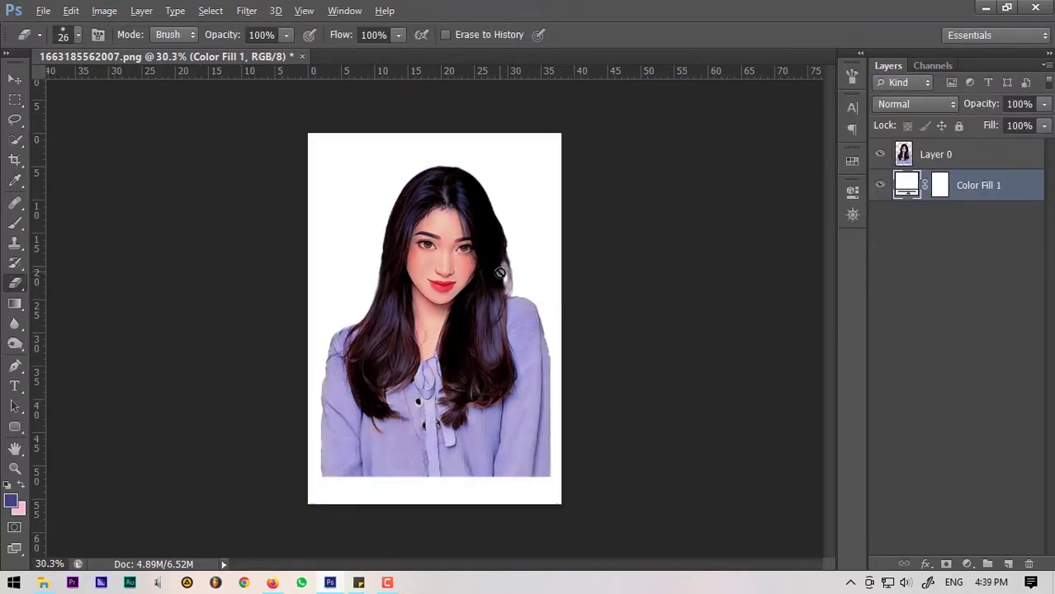
pyautogui.scroll(1, 500, 275)
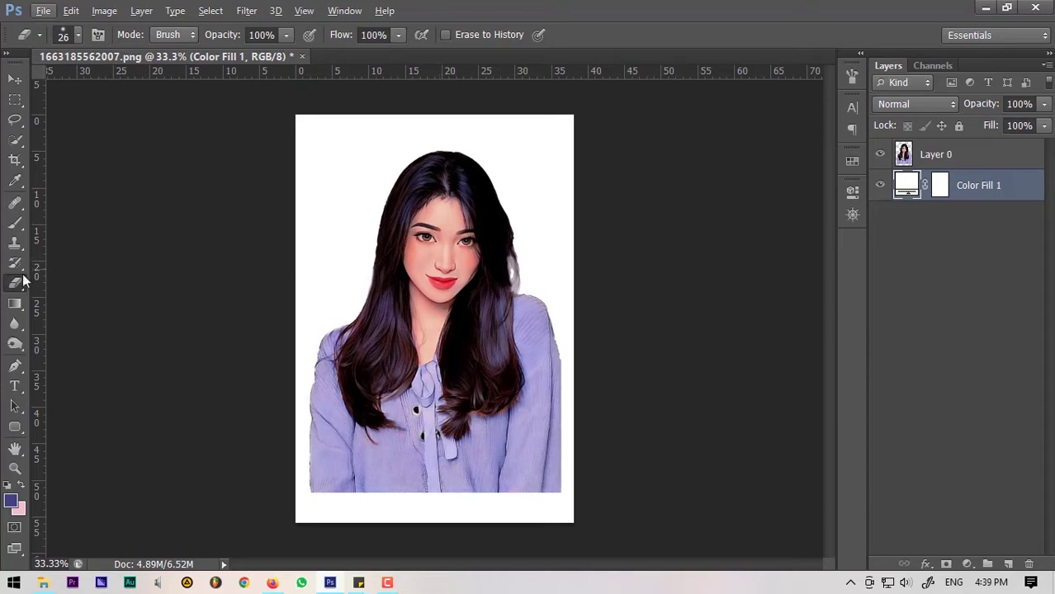
pyautogui.click(951, 155)
# Load the Watercolor Splatters (1250 pixels).abr brush set from the 04 Feat capcut folder.
pyautogui.rightClick(472, 322)
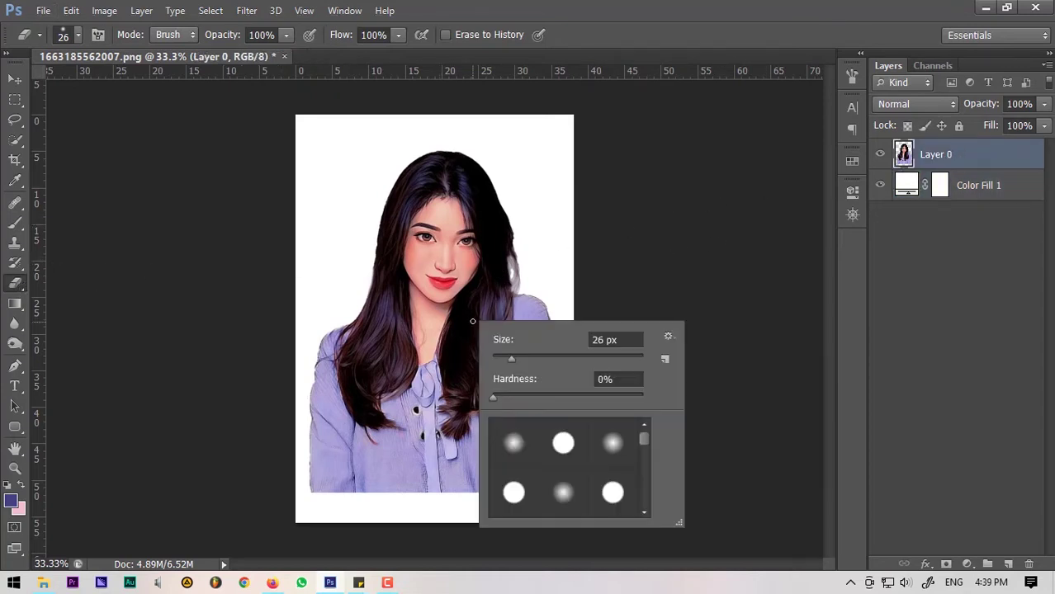
pyautogui.click(669, 337)
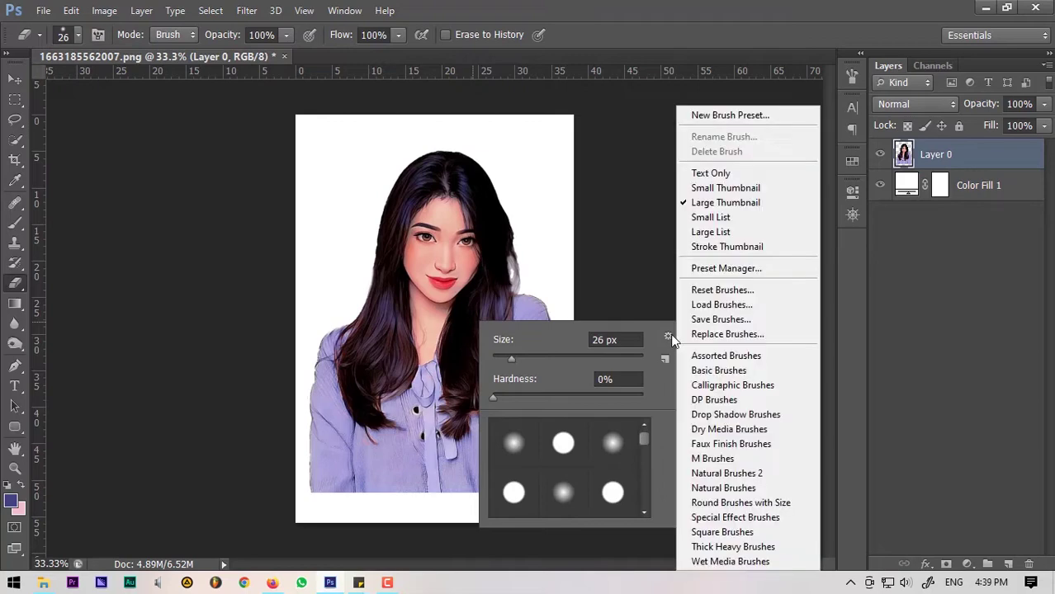
pyautogui.click(716, 305)
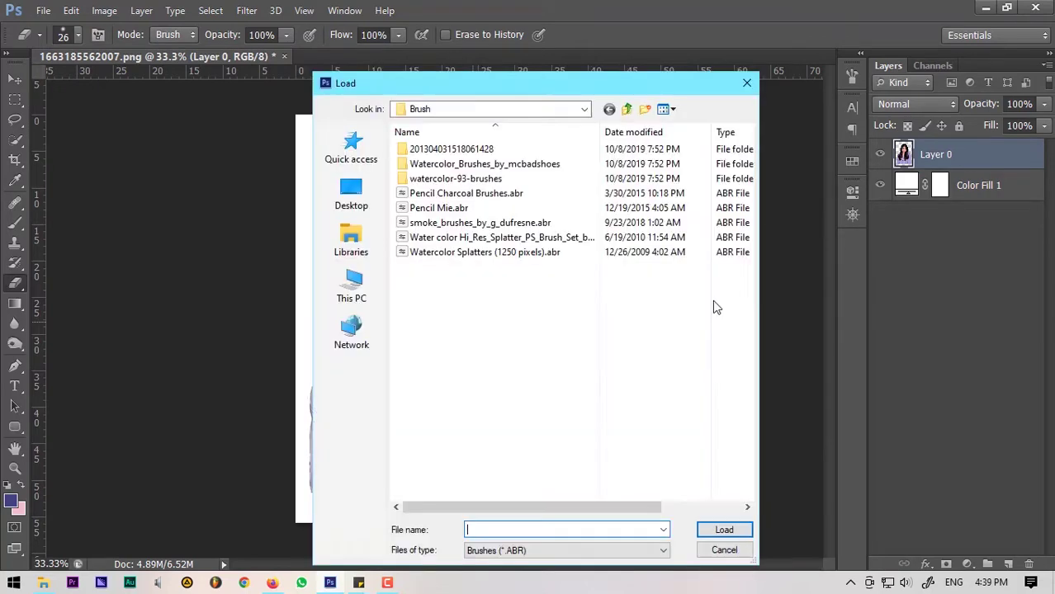
pyautogui.click(353, 289)
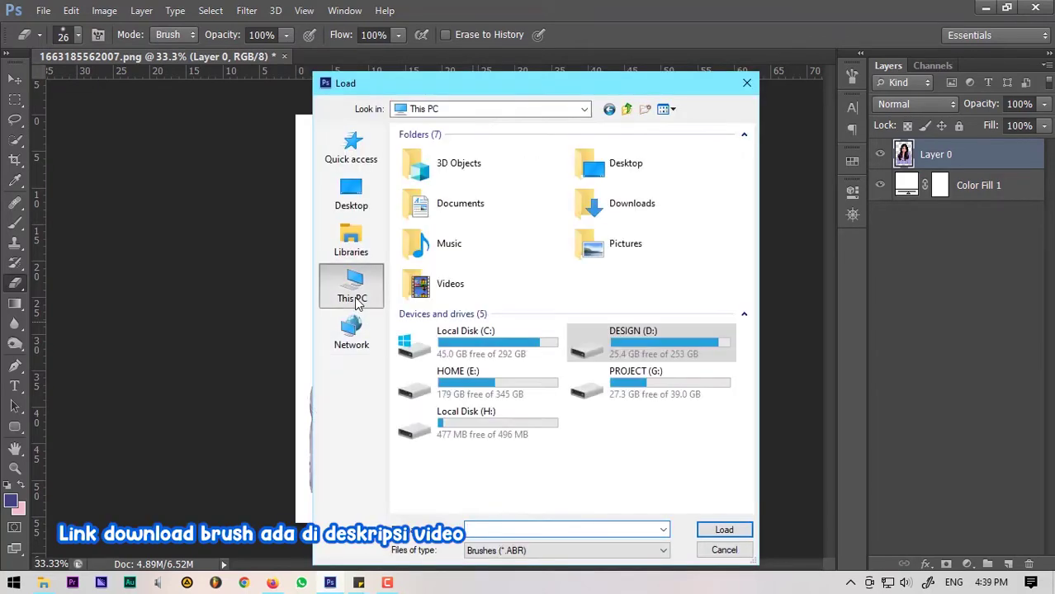
pyautogui.doubleClick(599, 394)
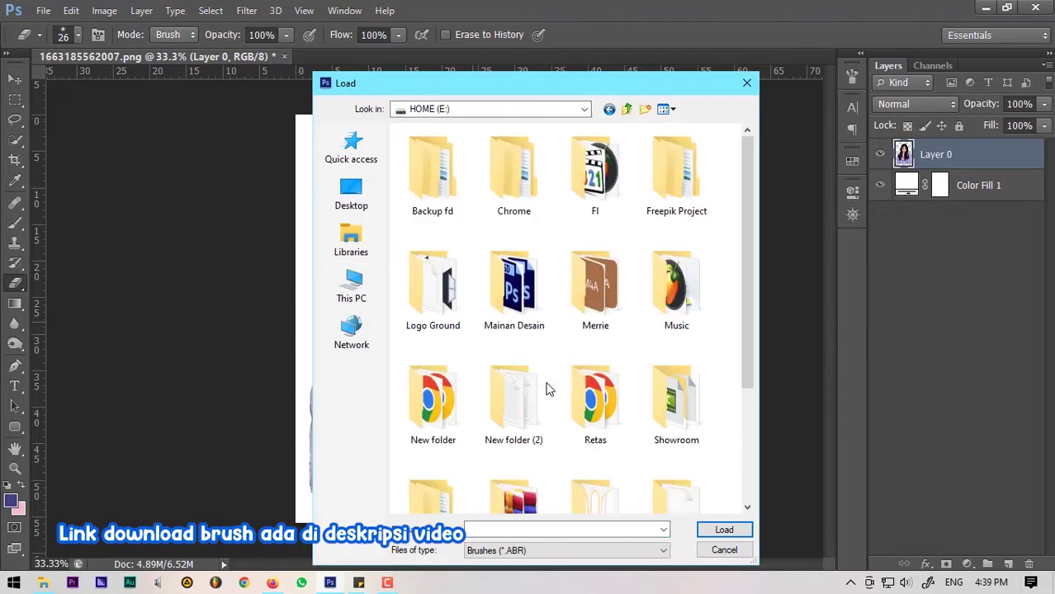
pyautogui.doubleClick(549, 387)
pyautogui.doubleClick(500, 295)
pyautogui.doubleClick(442, 165)
pyautogui.doubleClick(446, 193)
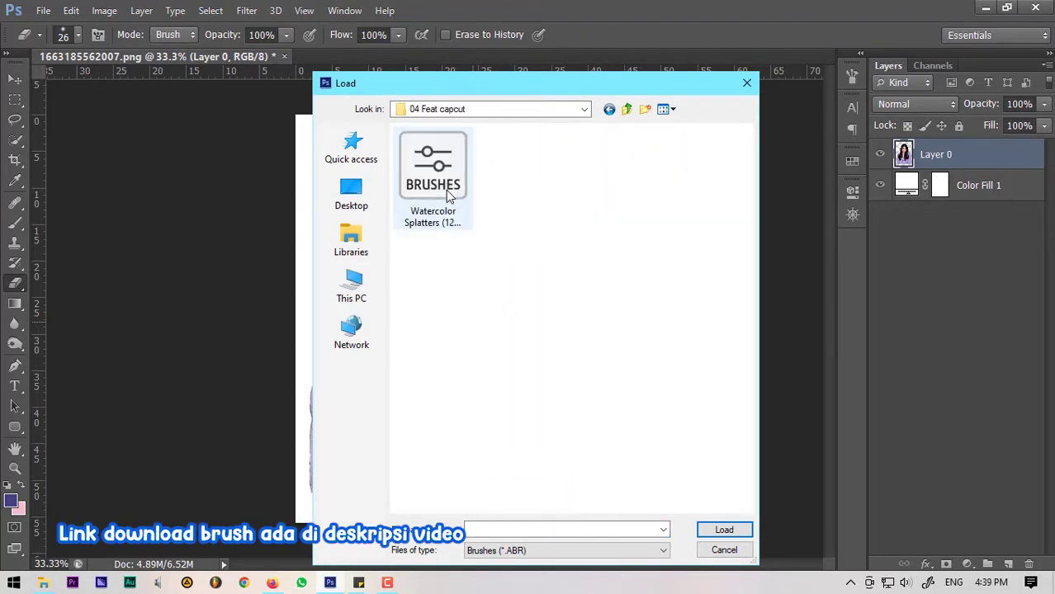
pyautogui.click(447, 193)
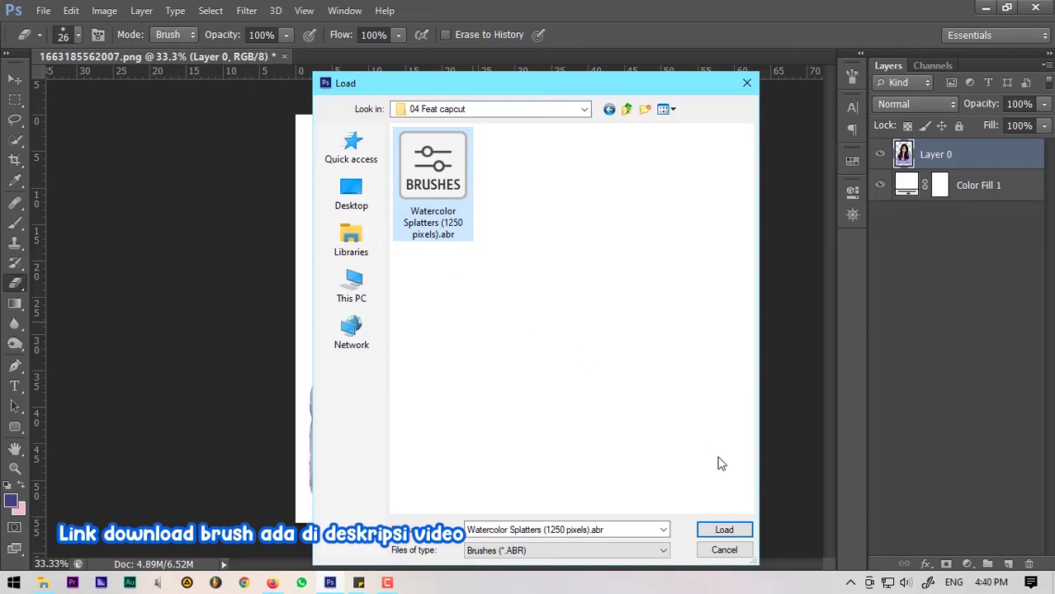
pyautogui.click(724, 531)
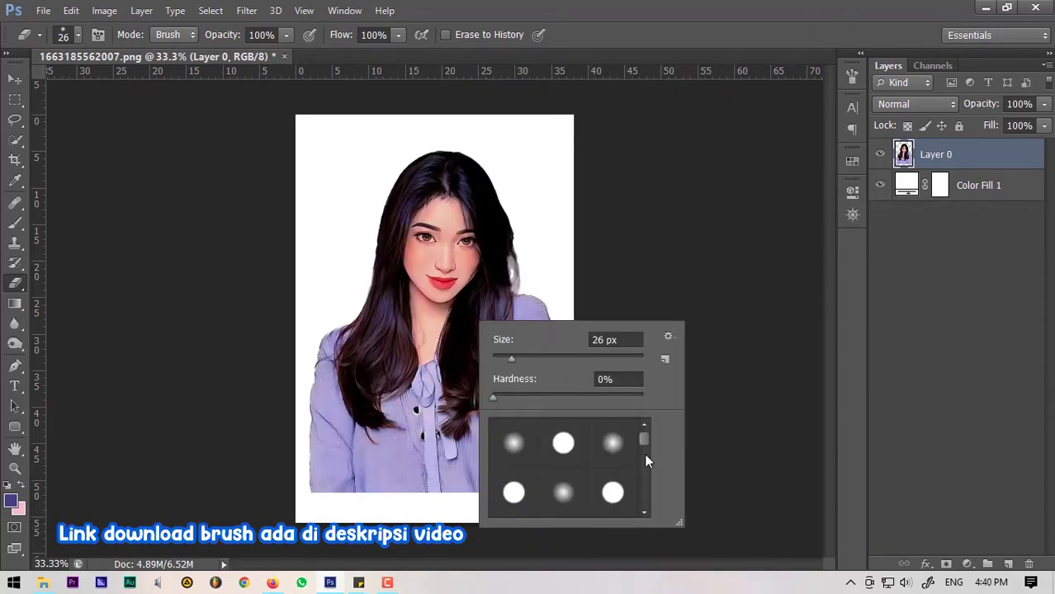
# Pick a large 1250-px watercolor splatter tip for the eraser.
pyautogui.scroll(-5, 647, 461)
pyautogui.scroll(-2, 647, 484)
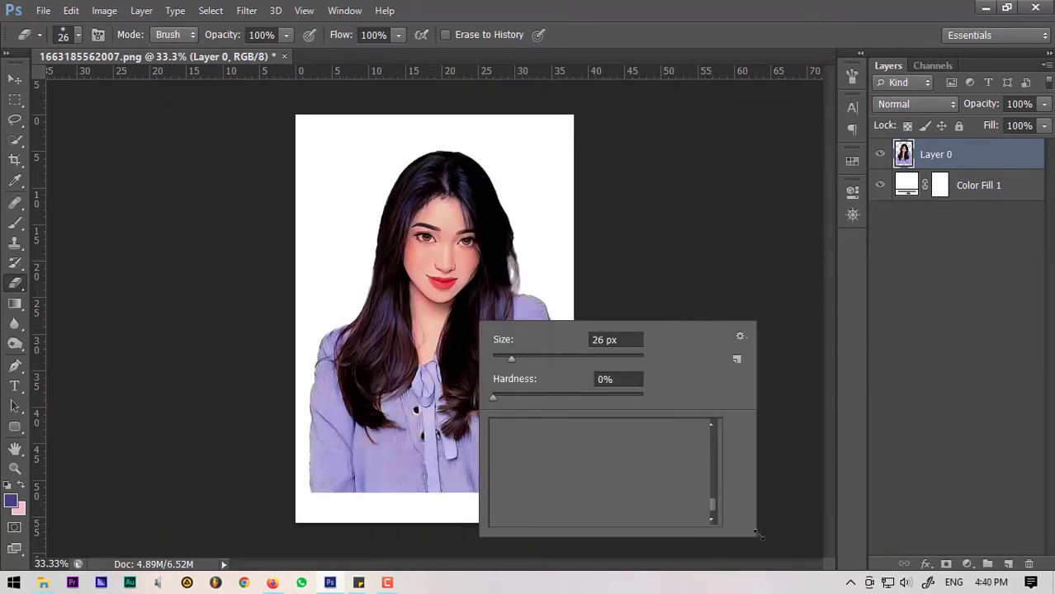
pyautogui.moveTo(677, 523); pyautogui.dragTo(806, 541)
pyautogui.scroll(-1, 770, 512)
pyautogui.scroll(1, 771, 499)
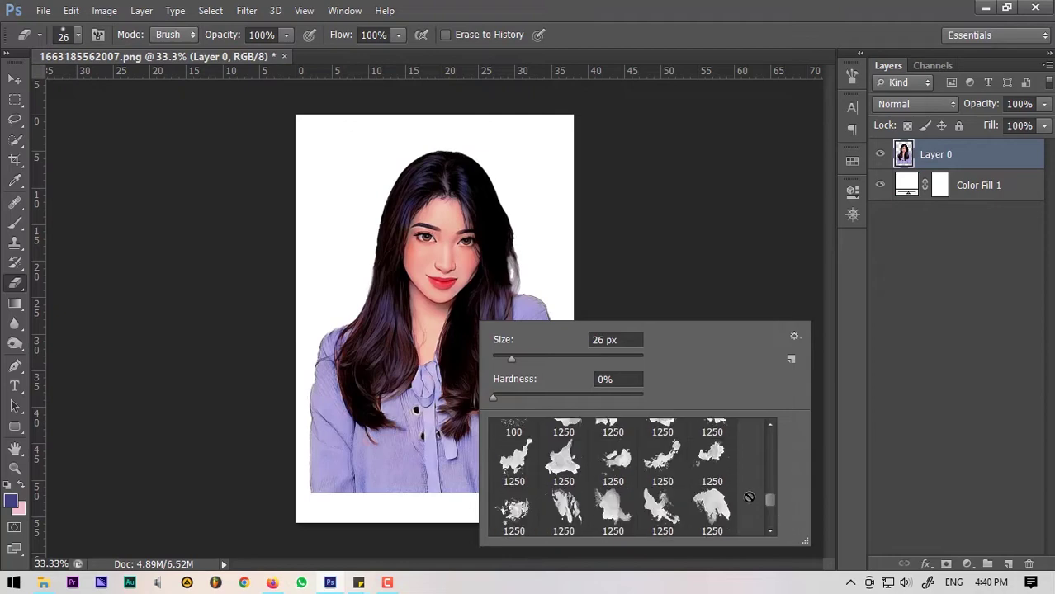
pyautogui.click(565, 459)
# Size the splatter eraser to 319 px and erase a wavy band along the sweater's lower edge.
pyautogui.press('Return')
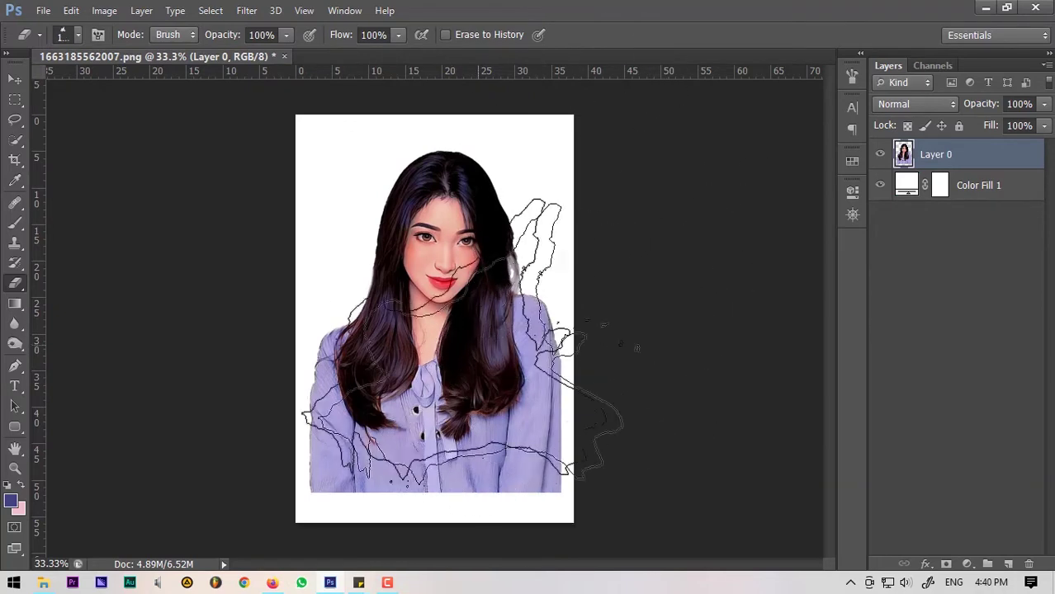
pyautogui.rightClick(481, 343)
pyautogui.click(525, 331)
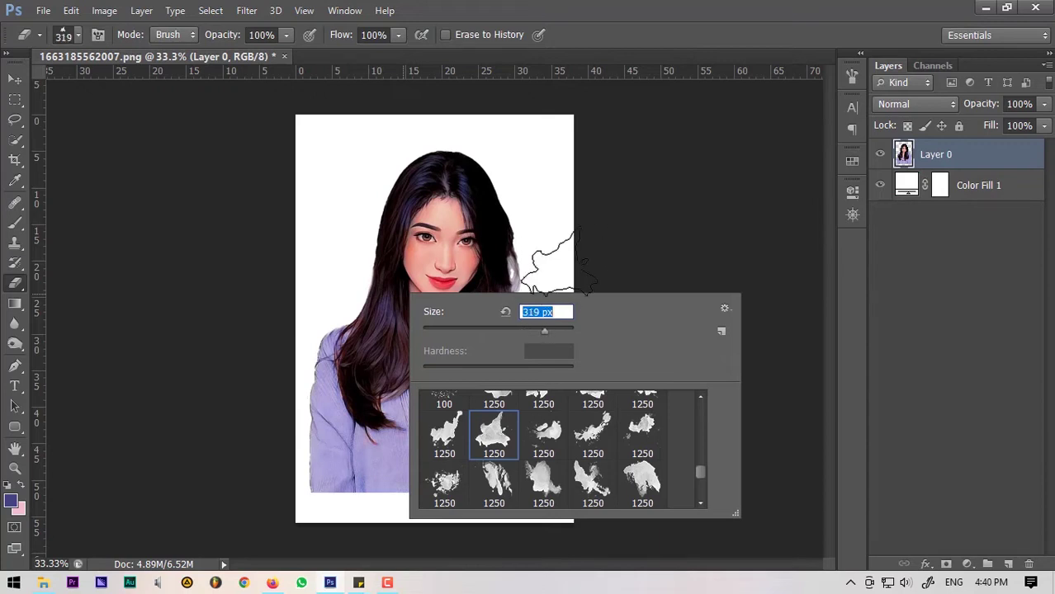
pyautogui.press('Return')
pyautogui.moveTo(548, 481); pyautogui.dragTo(315, 460)
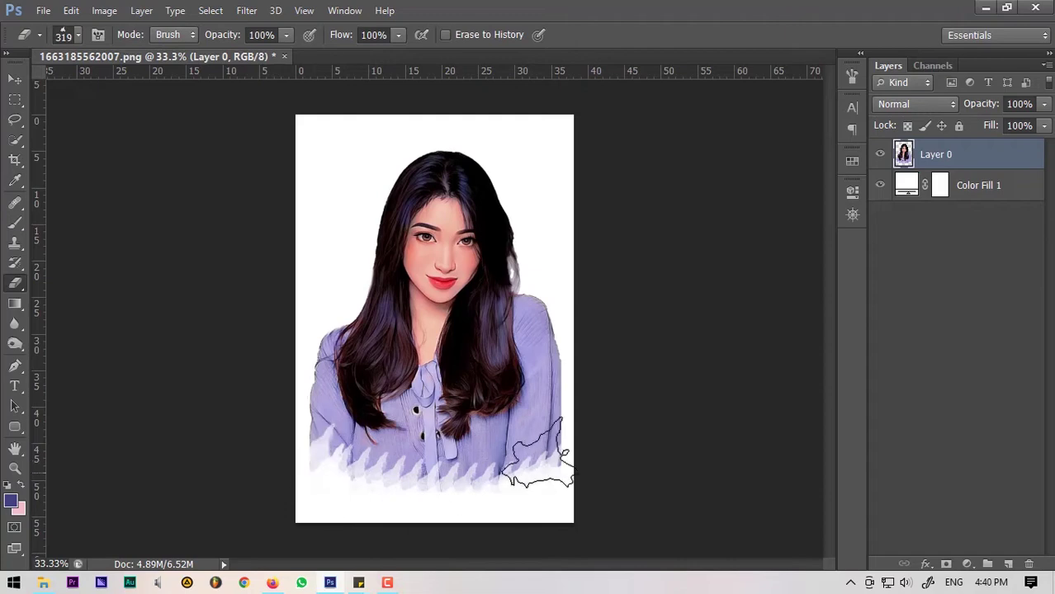
# Switch to a different splatter eraser tip and adjust its size several times.
pyautogui.rightClick(522, 450)
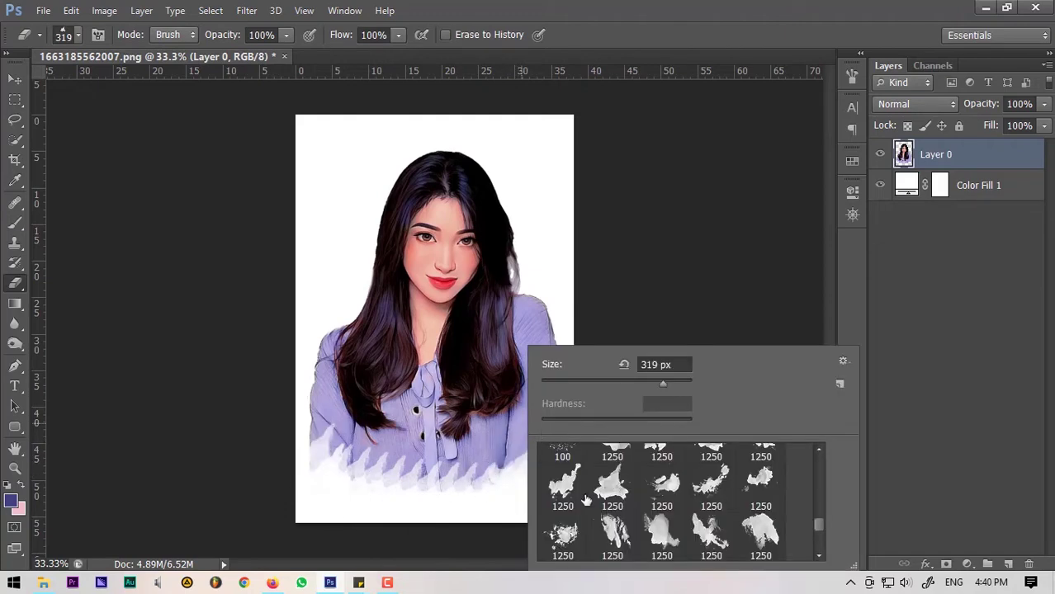
pyautogui.click(661, 537)
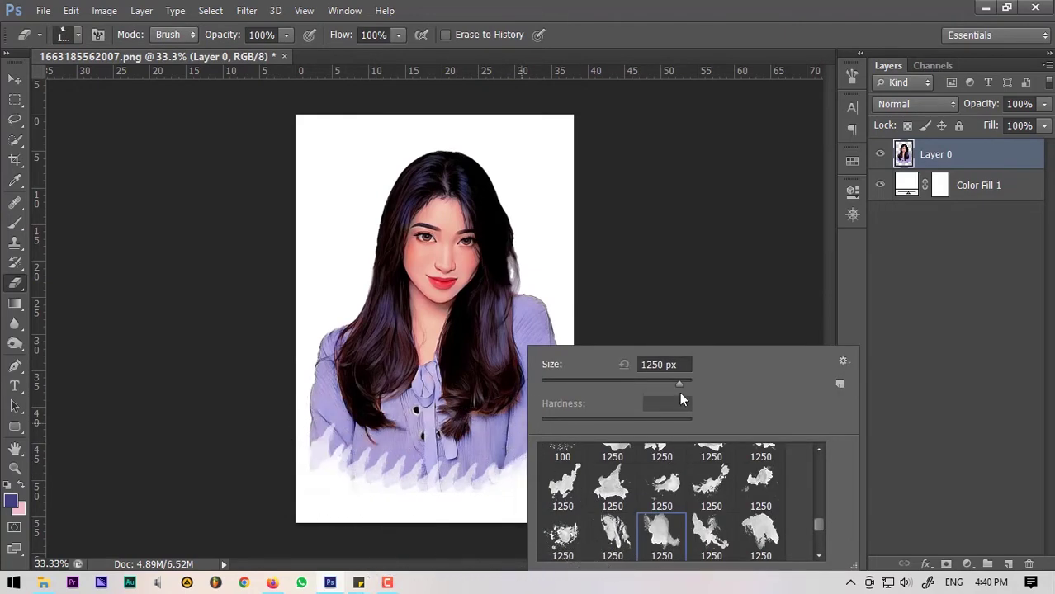
pyautogui.press('Return')
pyautogui.rightClick(482, 152)
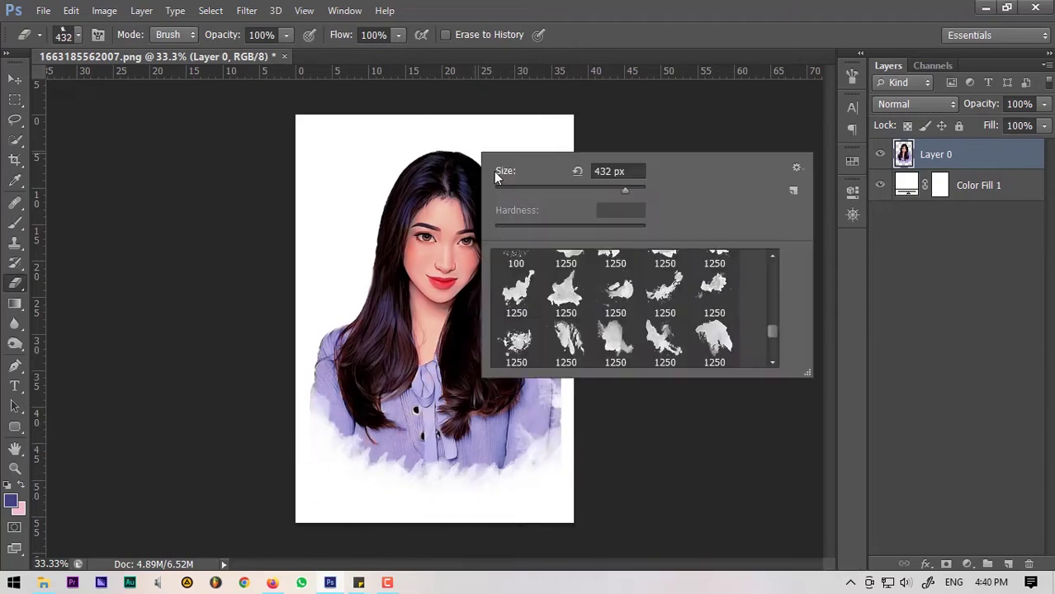
pyautogui.press('Return')
pyautogui.rightClick(516, 463)
pyautogui.press('Return')
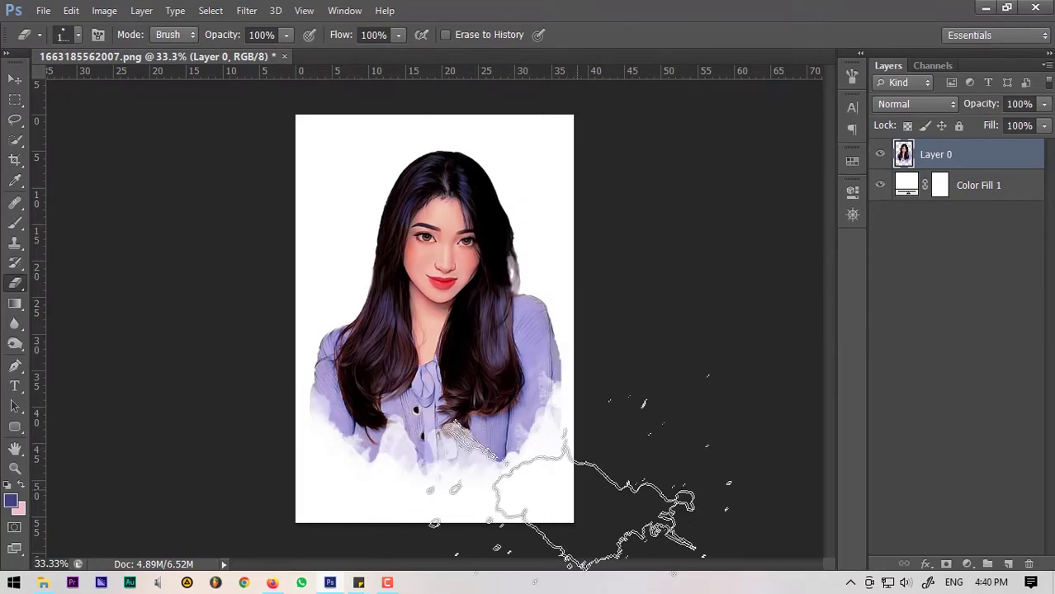
pyautogui.rightClick(512, 264)
pyautogui.press('Return')
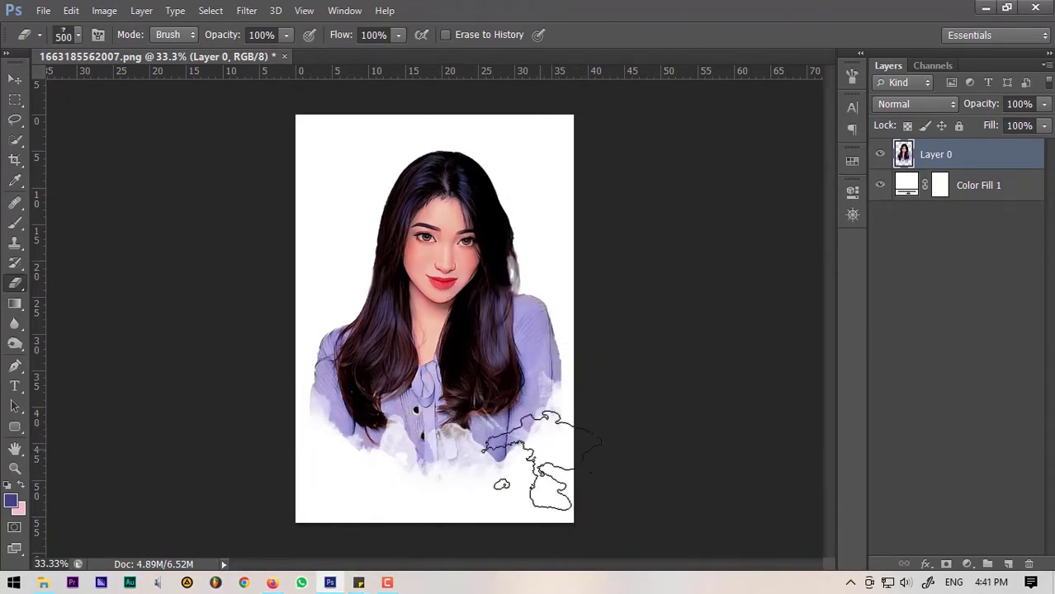
pyautogui.rightClick(512, 466)
# Lower the eraser opacity to 57%.
pyautogui.press('Return')
pyautogui.press('5')
pyautogui.press('7')
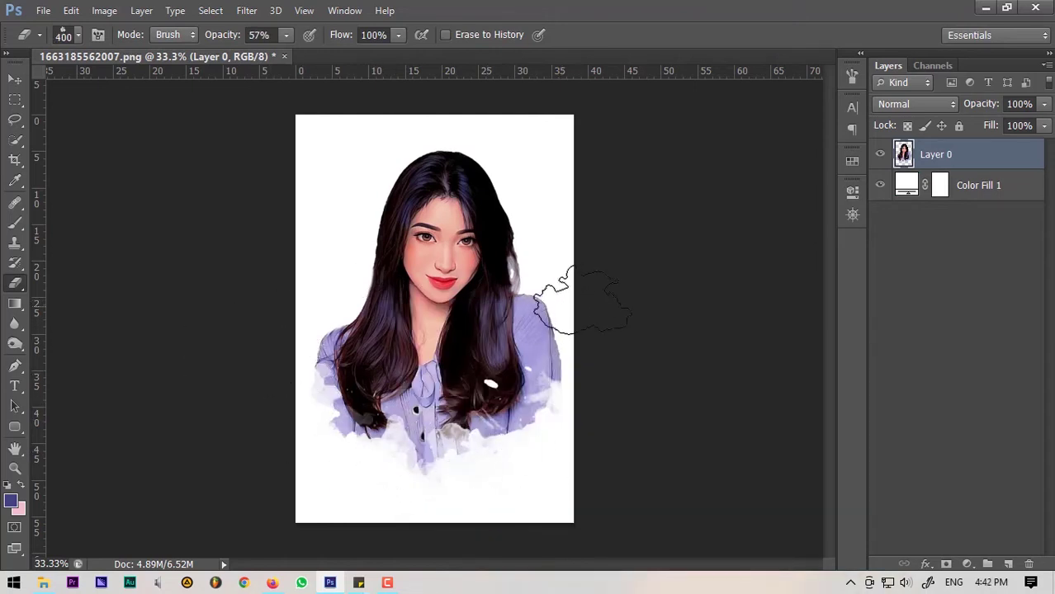
pyautogui.scroll(-1, 583, 297)
pyautogui.press('alt')
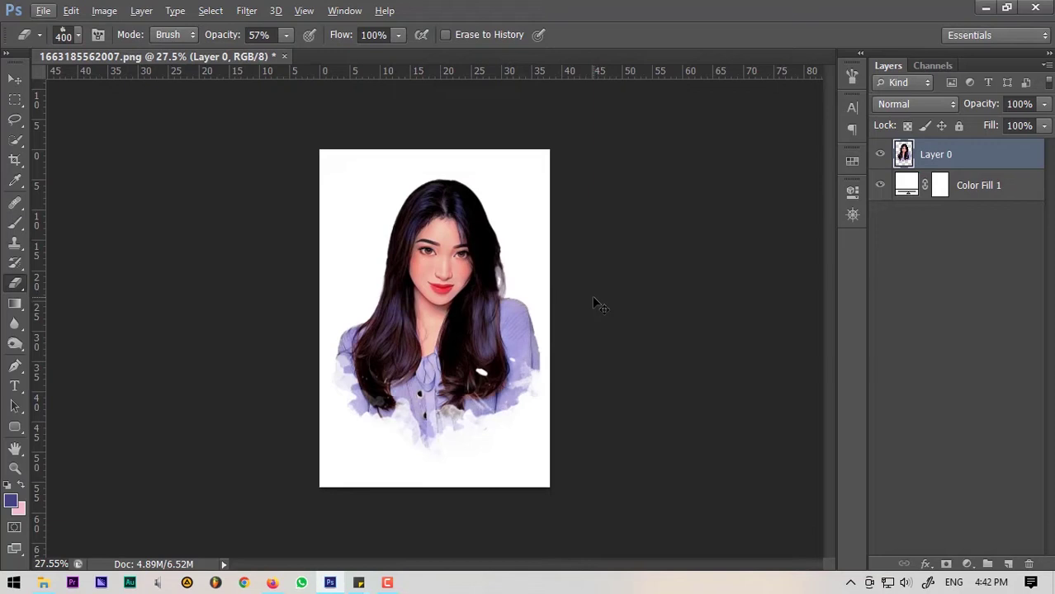
# Scale the portrait layer down to about 93% and return to the Eraser.
pyautogui.click(73, 11)
pyautogui.moveTo(122, 306)
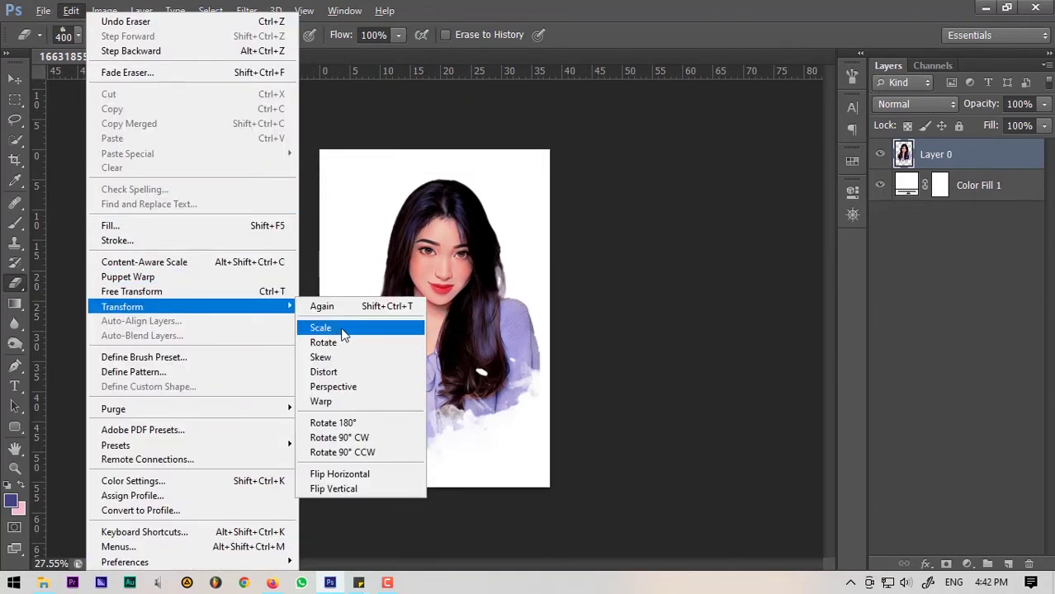
pyautogui.click(321, 327)
pyautogui.moveTo(538, 464); pyautogui.dragTo(531, 443)
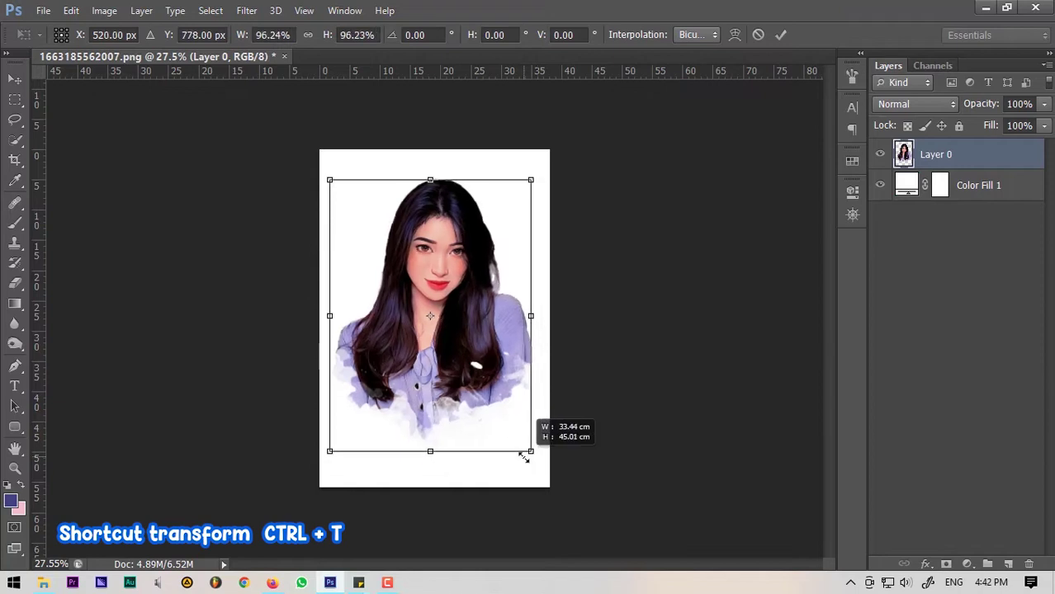
pyautogui.press('Return')
pyautogui.press('e')
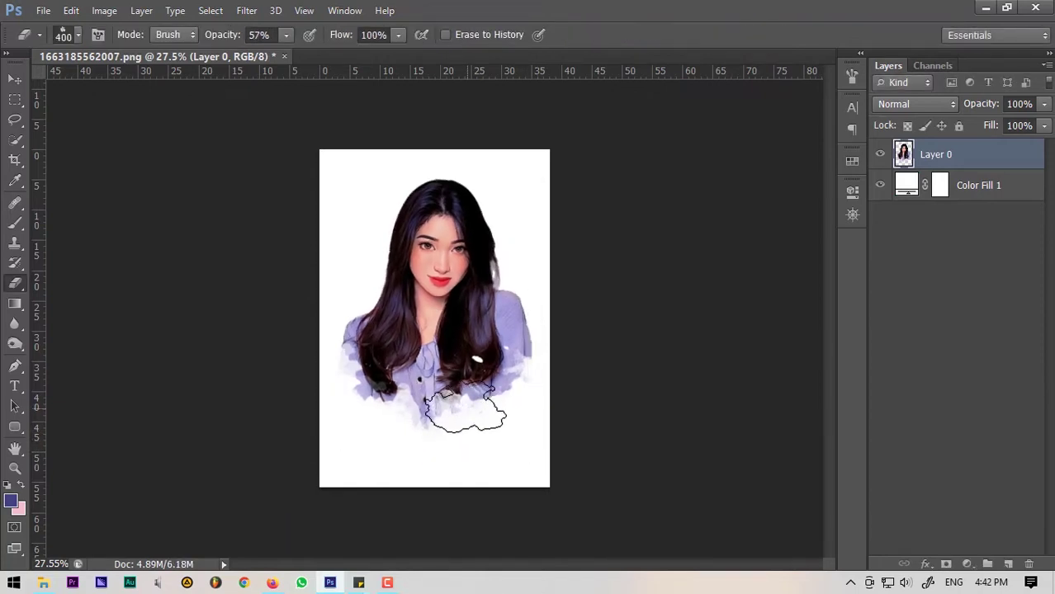
# Add an empty Layer 1 above Color Fill 1 and set the Brush to a 1250-px splatter tip.
pyautogui.click(995, 186)
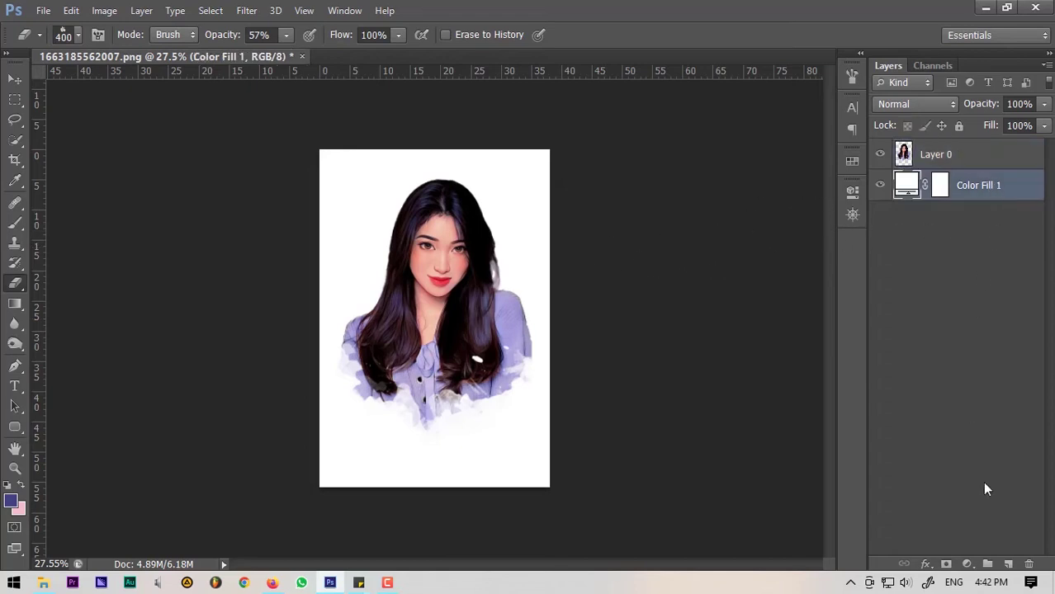
pyautogui.click(1008, 565)
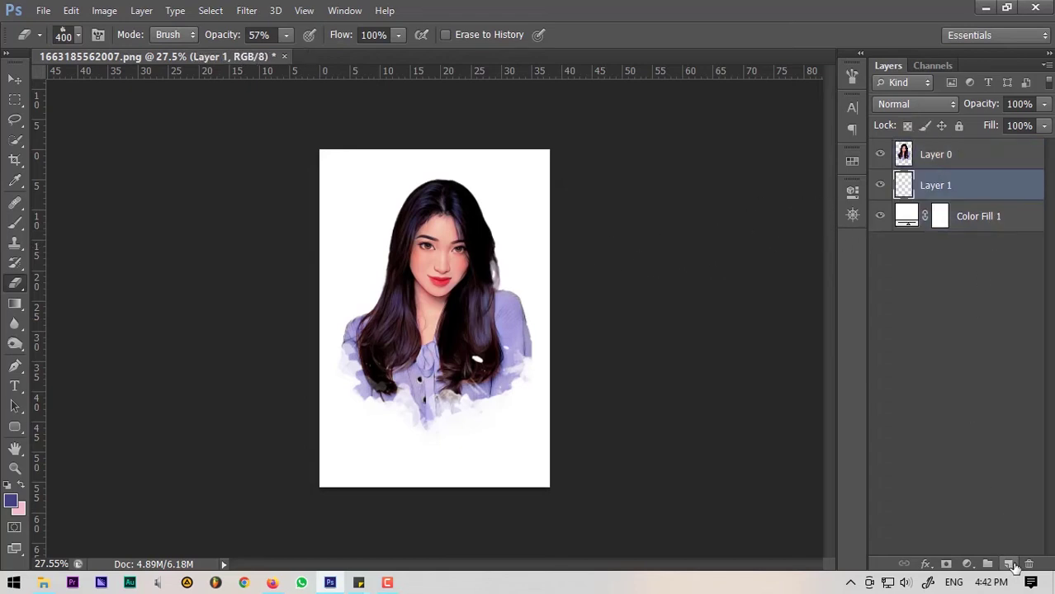
pyautogui.click(13, 226)
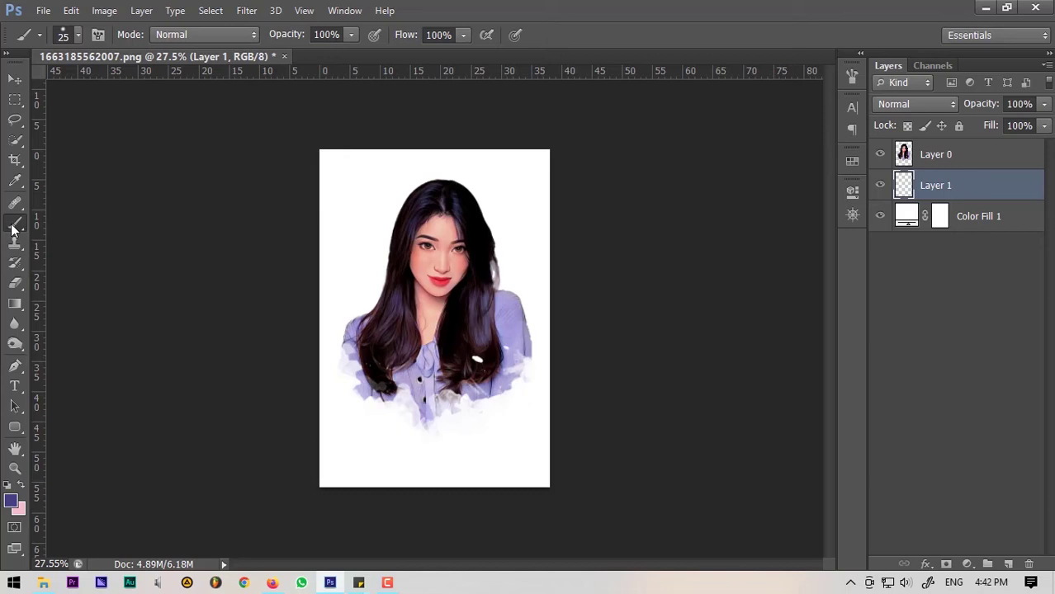
pyautogui.rightClick(400, 293)
pyautogui.scroll(-1, 636, 446)
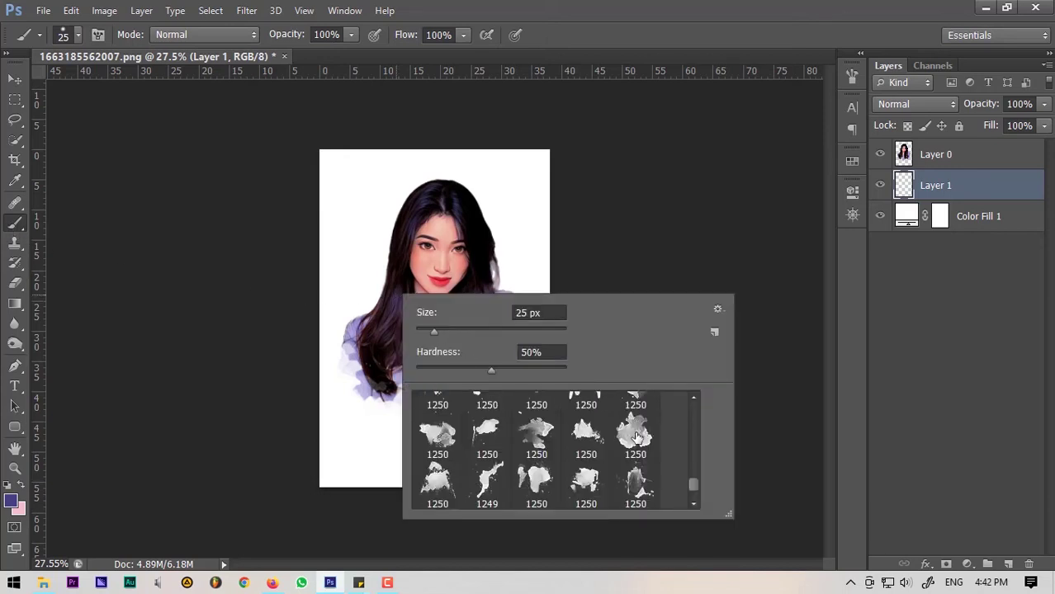
pyautogui.scroll(-1, 636, 445)
pyautogui.scroll(-1, 636, 446)
pyautogui.click(636, 447)
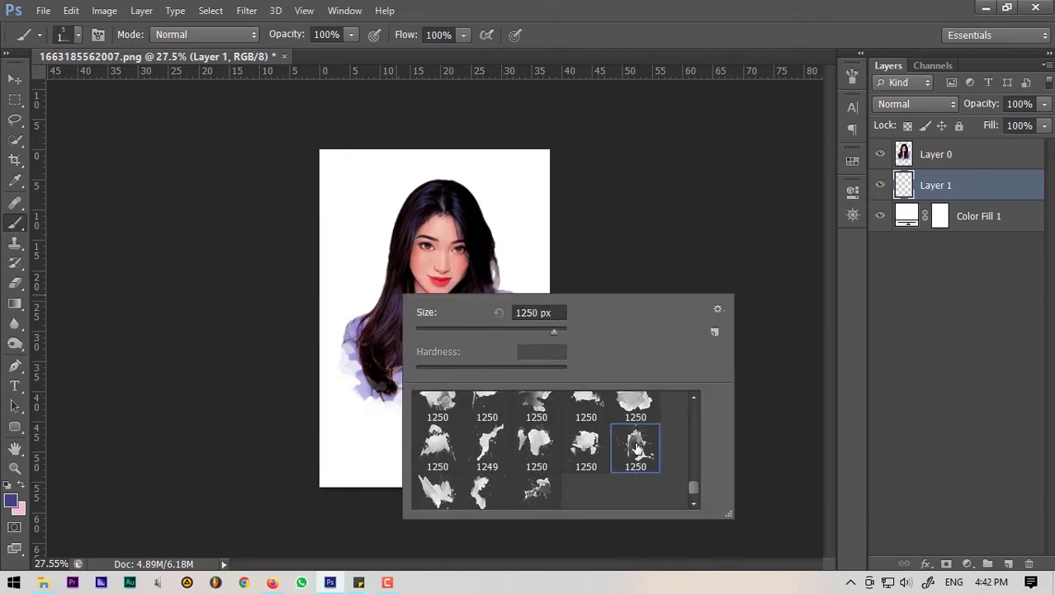
pyautogui.click(654, 26)
pyautogui.scroll(1, 436, 318)
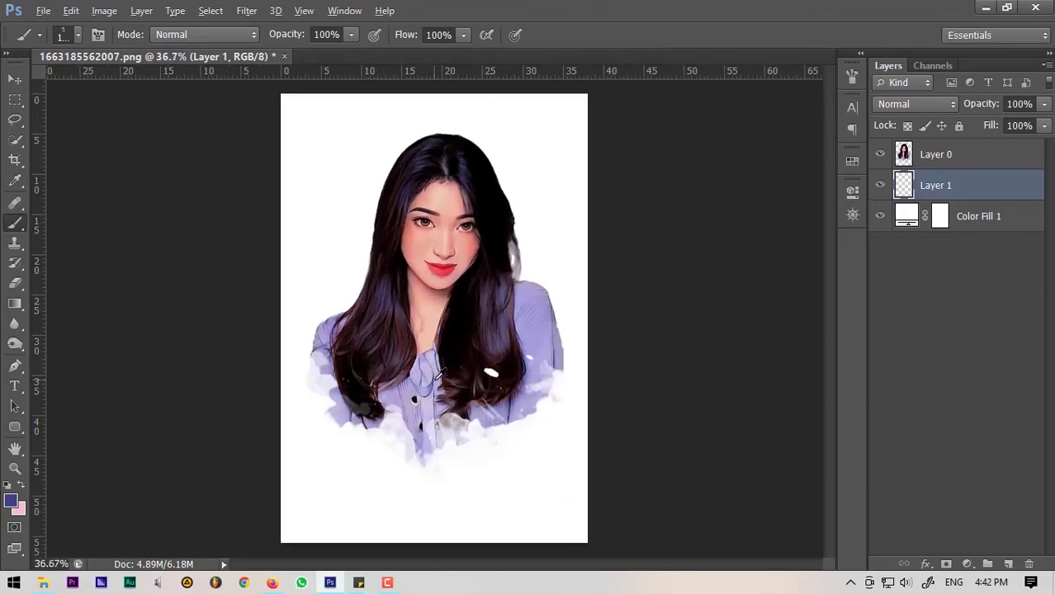
pyautogui.scroll(1, 427, 407)
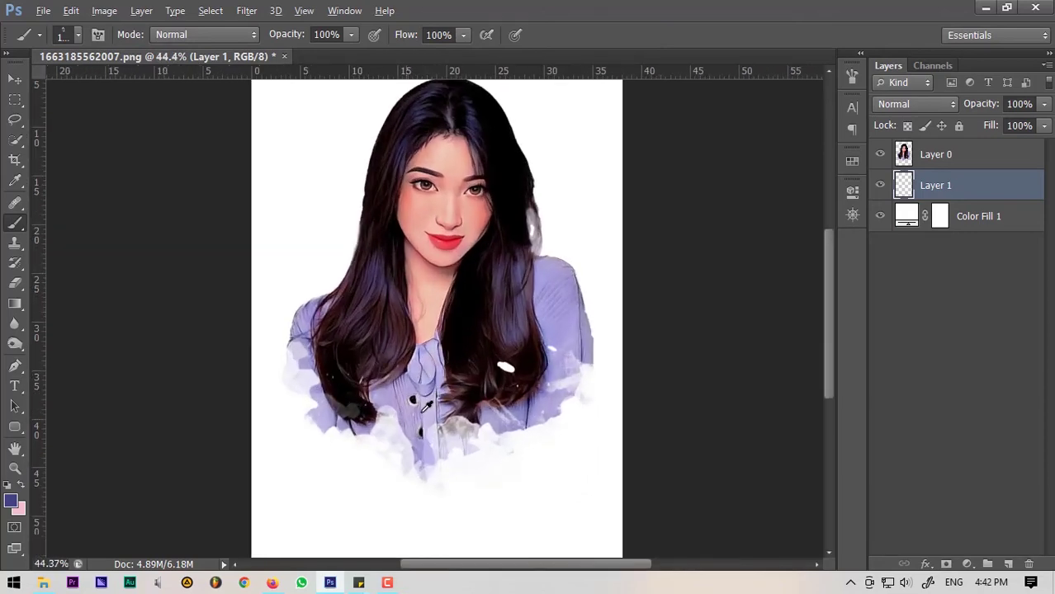
# Sample light lavender from the sweater and stamp a splatter below the figure on Layer 1.
pyautogui.click(13, 183)
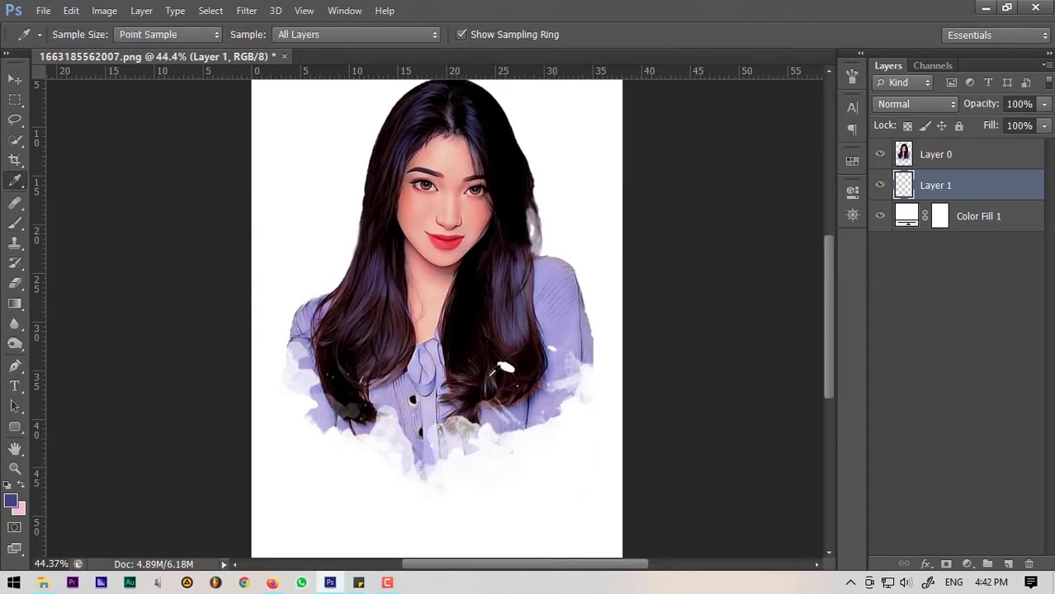
pyautogui.moveTo(568, 328); pyautogui.dragTo(563, 334)
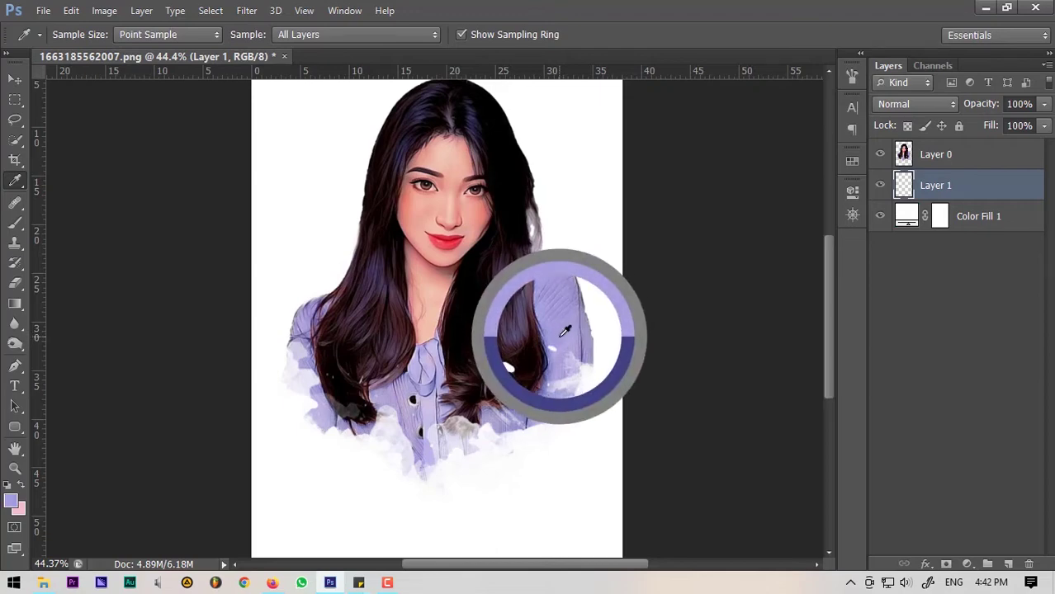
pyautogui.click(18, 225)
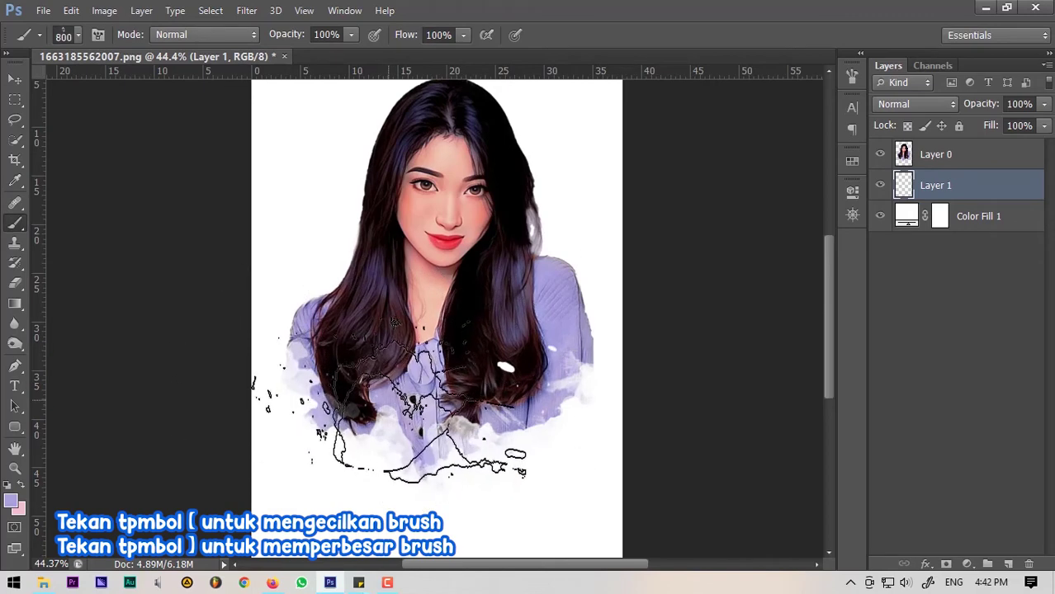
pyautogui.click(422, 410)
pyautogui.scroll(-1, 479, 305)
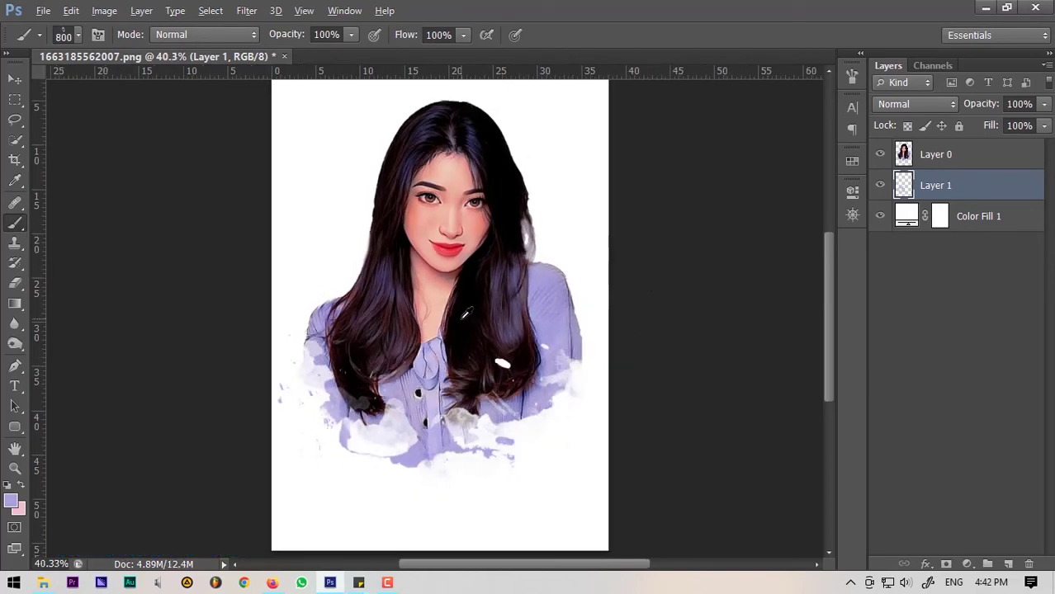
# On new layers, stamp 900 px lavender splatters around the shirt and both sides of the hair.
pyautogui.click(1007, 565)
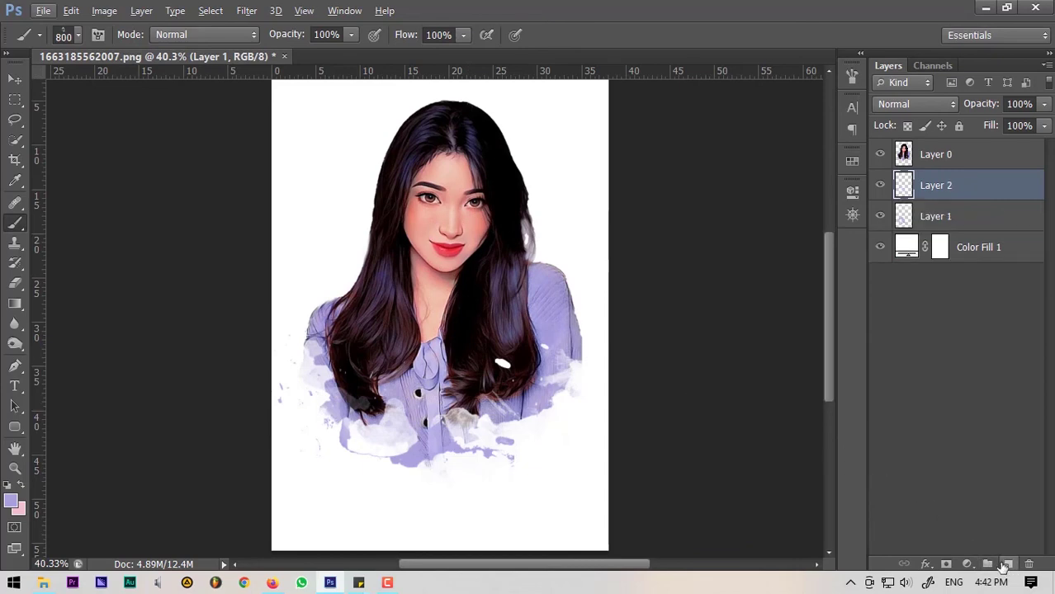
pyautogui.rightClick(502, 345)
pyautogui.click(635, 541)
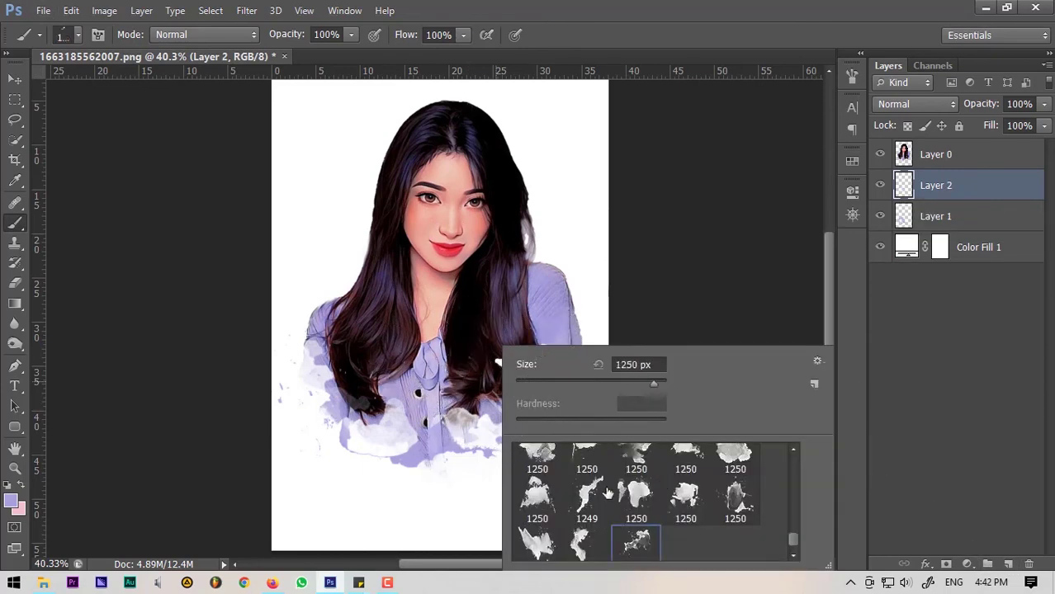
pyautogui.press('Escape')
pyautogui.press('[')
pyautogui.press('[')
pyautogui.press('[')
pyautogui.press('[')
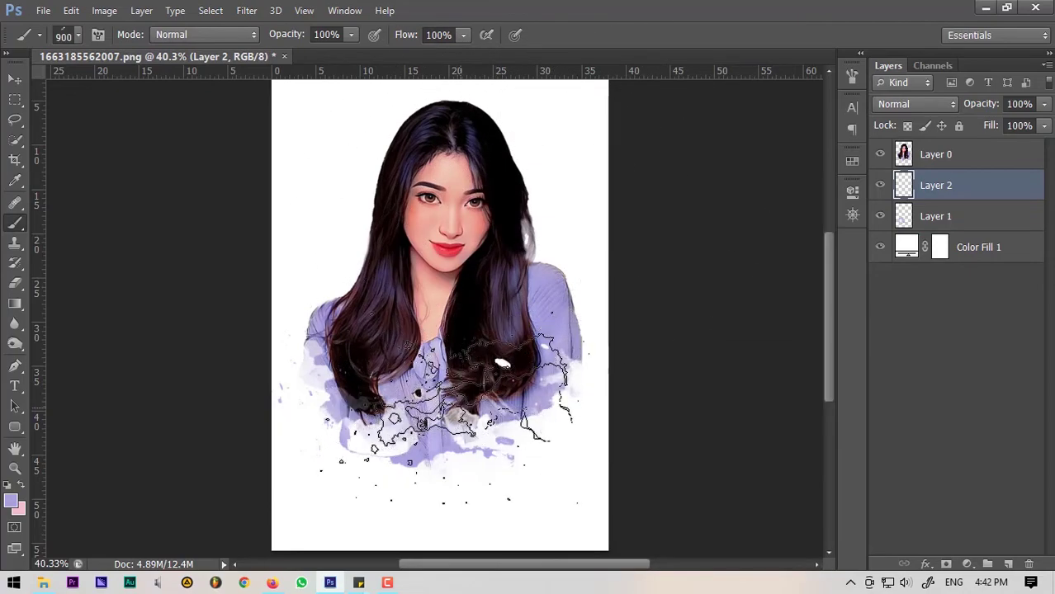
pyautogui.click(458, 388)
pyautogui.press('[')
pyautogui.press('[')
pyautogui.press('[')
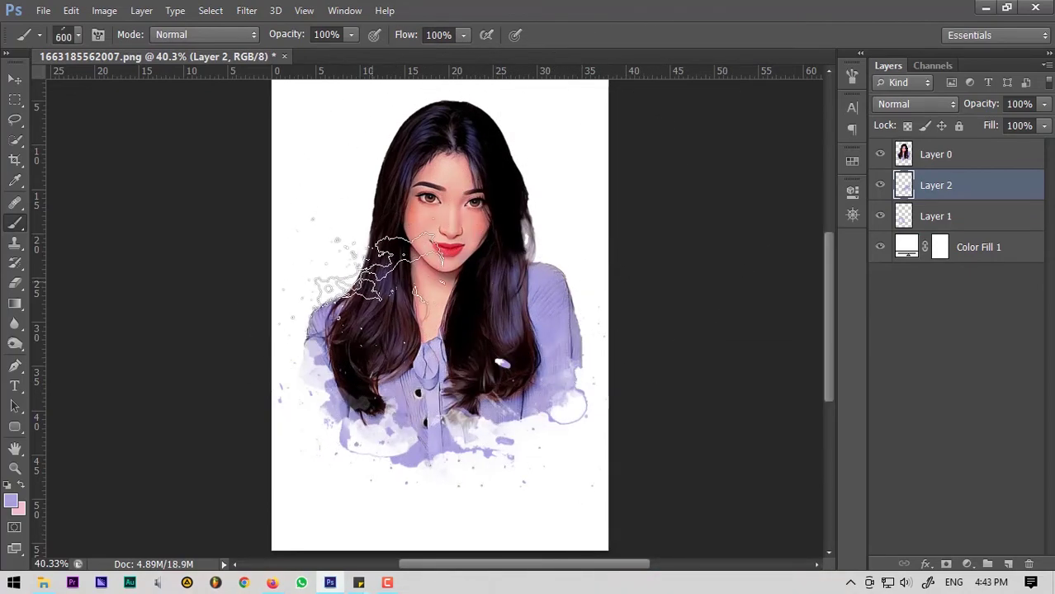
pyautogui.click(376, 272)
pyautogui.click(1008, 564)
pyautogui.click(545, 272)
# Sample the dark hair colour and stamp dark splatters at the lower-left shirt and above the hair.
pyautogui.click(1008, 564)
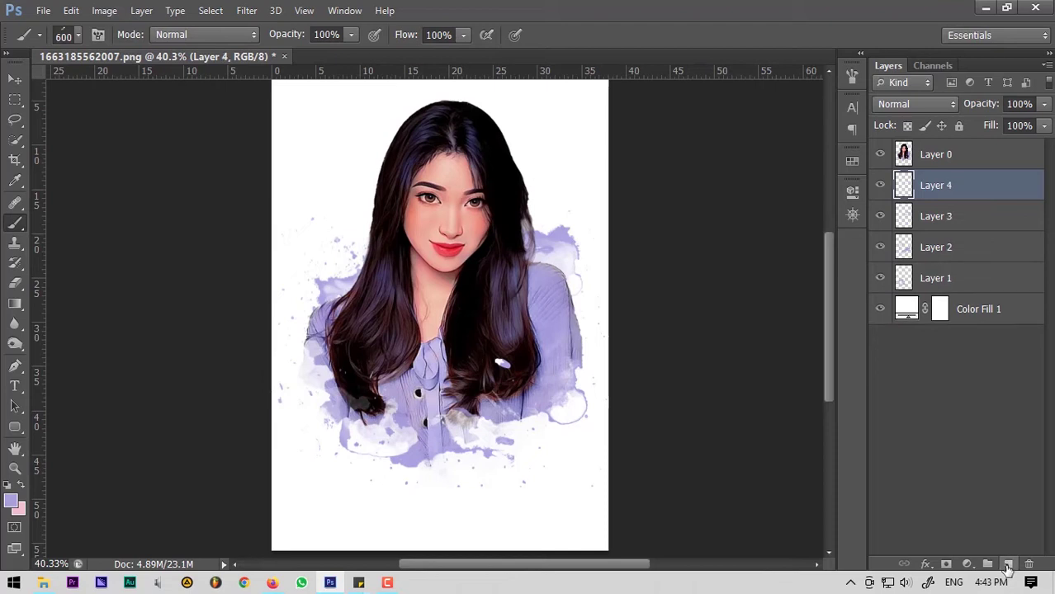
pyautogui.keyDown('alt'); pyautogui.click(487, 332); pyautogui.keyUp('alt')
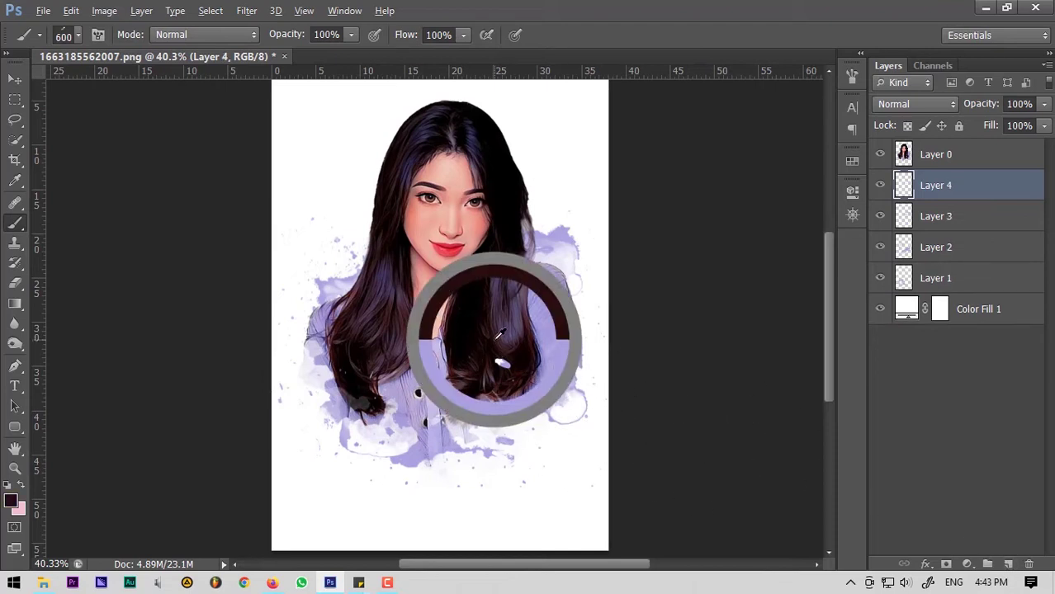
pyautogui.click(405, 398)
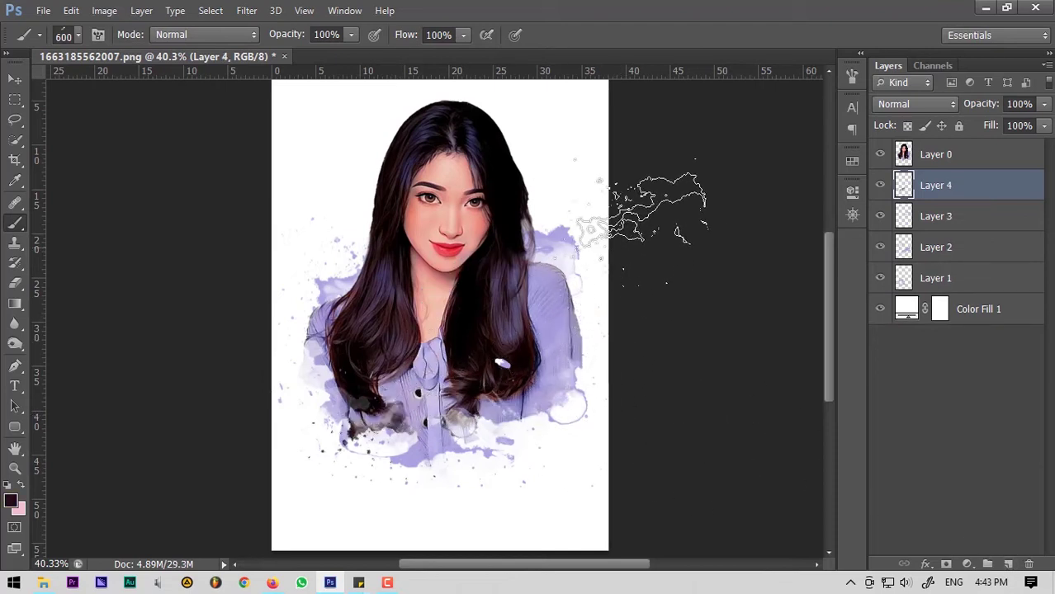
pyautogui.click(1008, 564)
pyautogui.press(']')
pyautogui.press(']')
pyautogui.press(']')
pyautogui.click(463, 214)
# Rotate the dark splatter onto the left of the hair and place a rotated copy lower left.
pyautogui.hotkey('ctrl', 't')
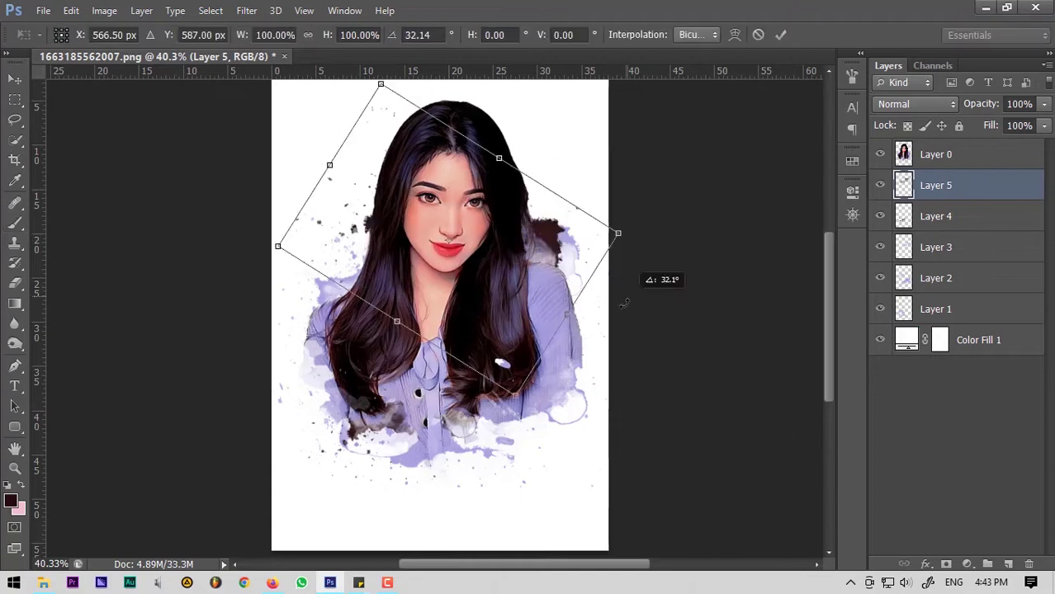
pyautogui.moveTo(634, 247); pyautogui.dragTo(532, 281)
pyautogui.press('Return')
pyautogui.moveTo(937, 185); pyautogui.dragTo(1006, 552)
pyautogui.hotkey('ctrl', 't')
pyautogui.moveTo(627, 388); pyautogui.dragTo(656, 438)
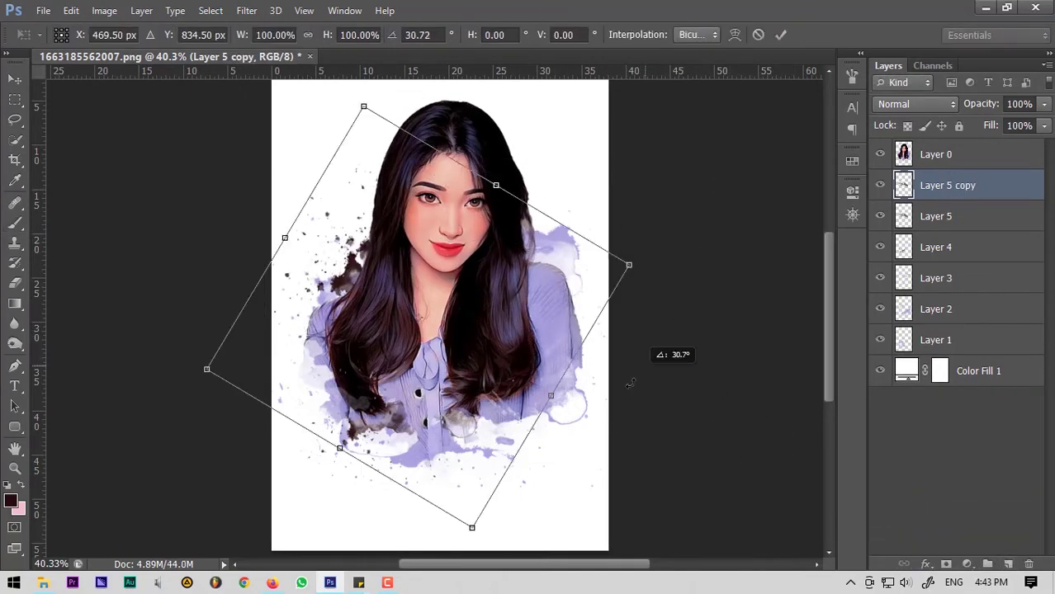
pyautogui.press('Return')
pyautogui.scroll(-1, 611, 330)
# Stamp a flipped dark splatter across the shirt and add an upside-down duplicate shifted down-left.
pyautogui.rightClick(615, 339)
pyautogui.click(1008, 564)
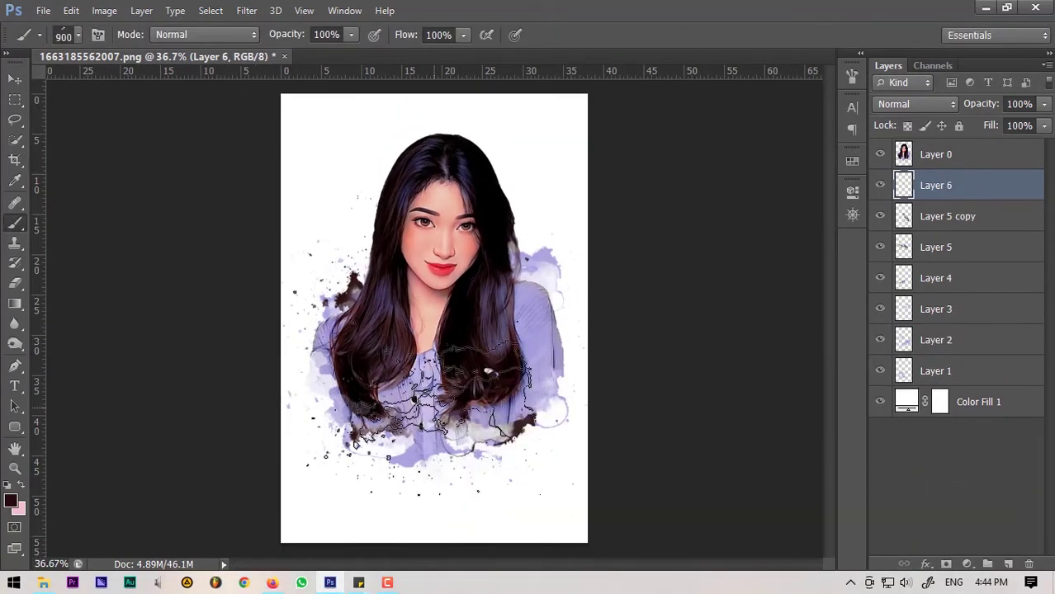
pyautogui.click(429, 403)
pyautogui.hotkey('ctrl', 't')
pyautogui.moveTo(550, 344); pyautogui.dragTo(598, 311)
pyautogui.press('Return')
pyautogui.hotkey('ctrl', 'j')
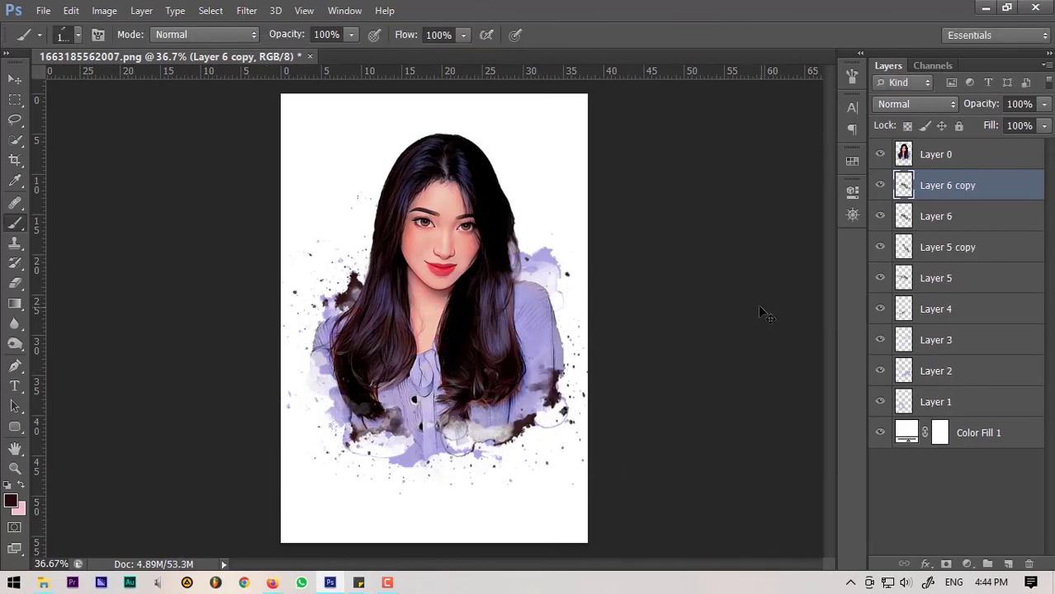
pyautogui.hotkey('ctrl', 't')
pyautogui.moveTo(758, 304)
pyautogui.mouseDown()
pyautogui.moveTo(612, 224)
pyautogui.moveTo(554, 288)
pyautogui.moveTo(563, 294)
pyautogui.mouseUp()
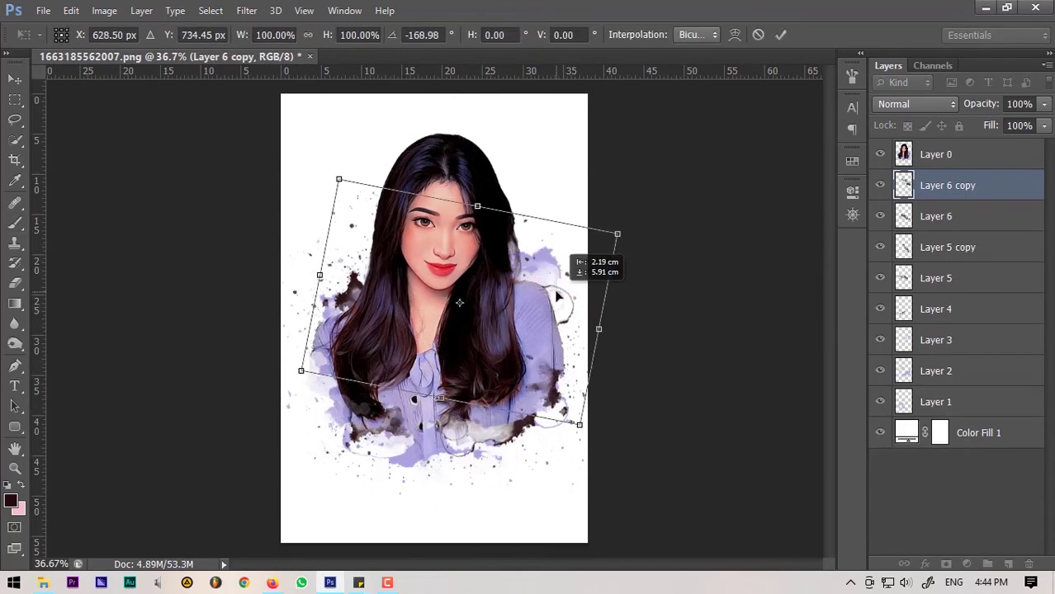
pyautogui.press('Return')
pyautogui.press('b')
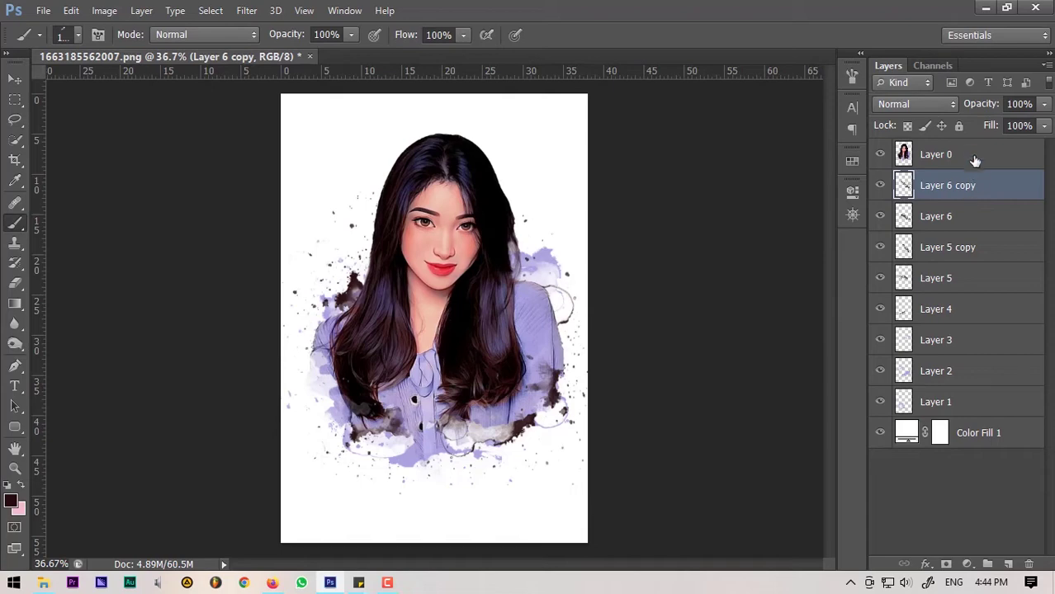
pyautogui.click(974, 157)
# On a new Layer 7, stamp an 800 px dark splatter and rotate it across the left hair and sweater.
pyautogui.click(1008, 565)
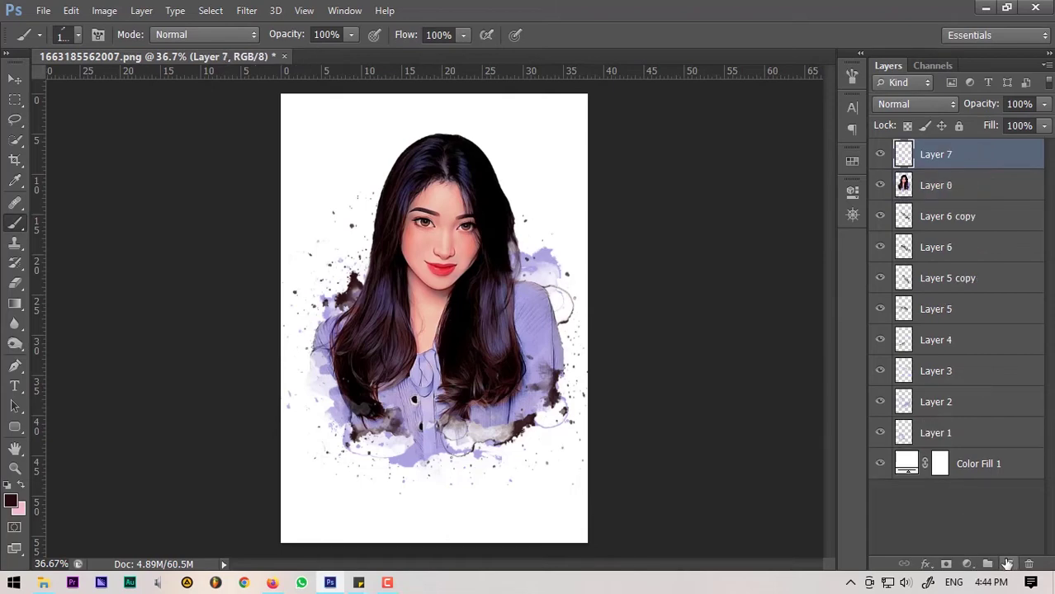
pyautogui.rightClick(453, 347)
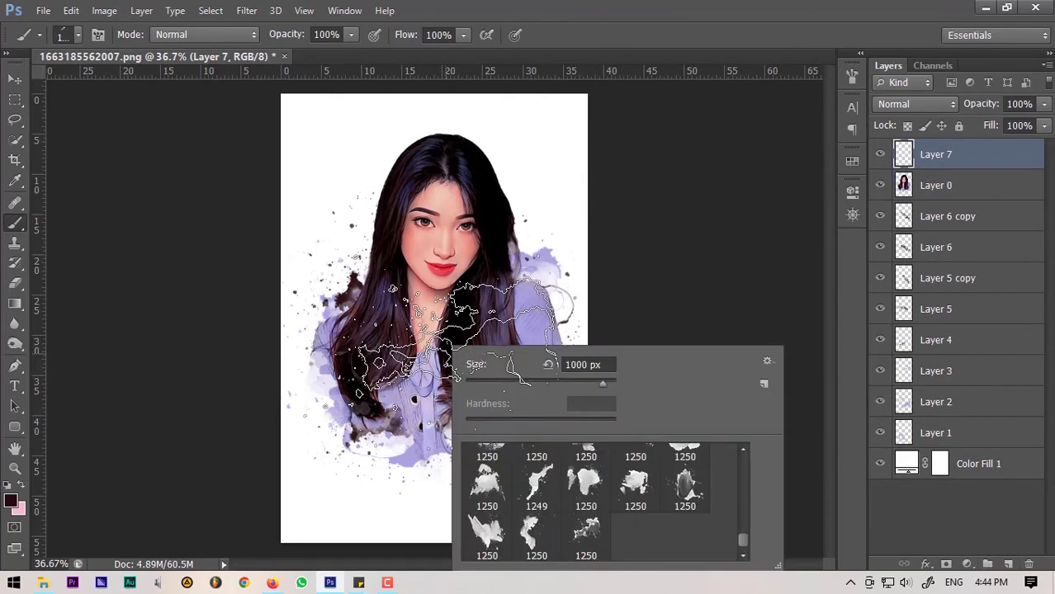
pyautogui.press('Return')
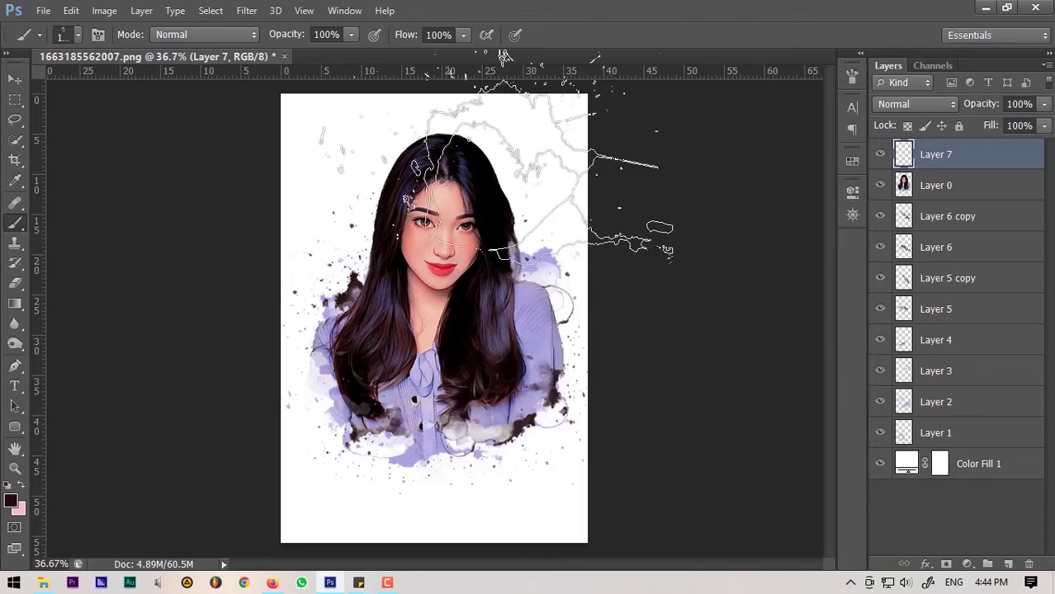
pyautogui.click(444, 429)
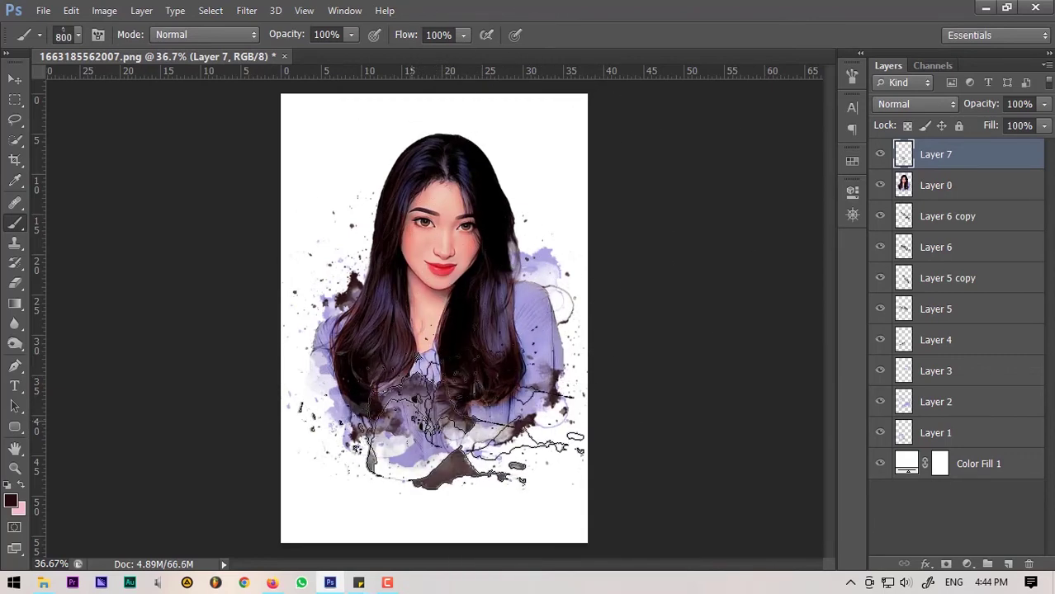
pyautogui.hotkey('ctrl', 't')
pyautogui.moveTo(523, 369)
pyautogui.mouseDown()
pyautogui.moveTo(532, 450)
pyautogui.moveTo(468, 346)
pyautogui.mouseUp()
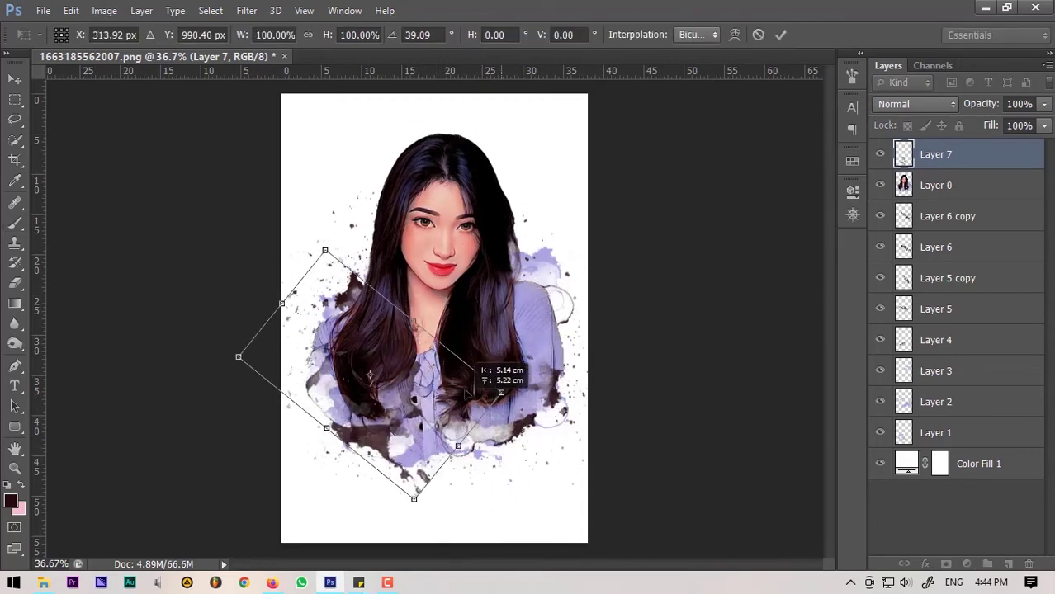
pyautogui.moveTo(532, 322); pyautogui.dragTo(542, 376)
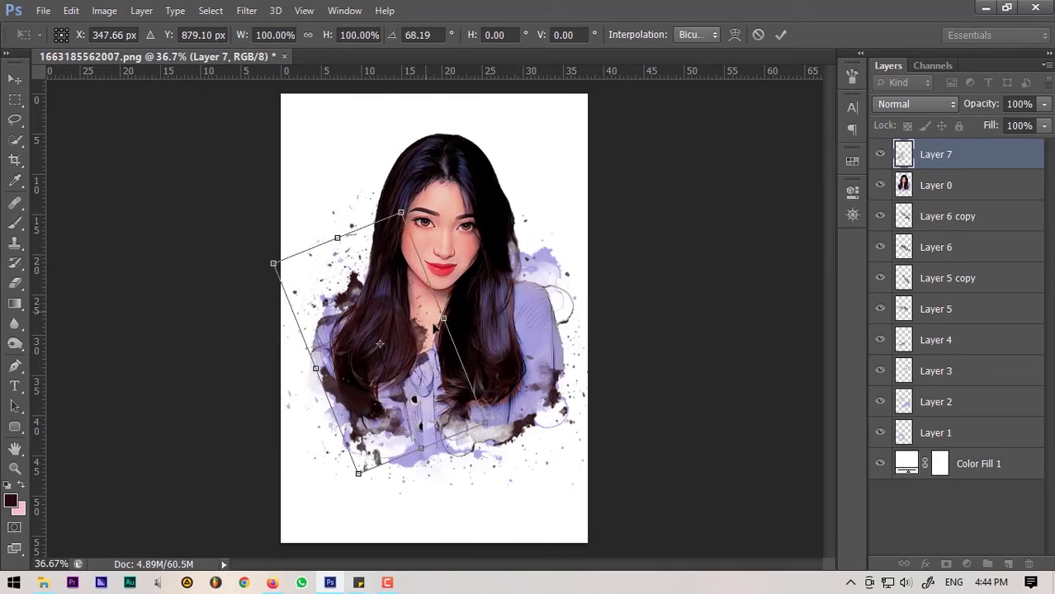
pyautogui.moveTo(435, 328)
pyautogui.mouseDown()
pyautogui.moveTo(436, 263)
pyautogui.moveTo(459, 349)
pyautogui.moveTo(426, 334)
pyautogui.mouseUp()
pyautogui.moveTo(495, 273); pyautogui.dragTo(558, 292)
pyautogui.moveTo(482, 312); pyautogui.dragTo(483, 306)
pyautogui.press('Return')
pyautogui.press('b')
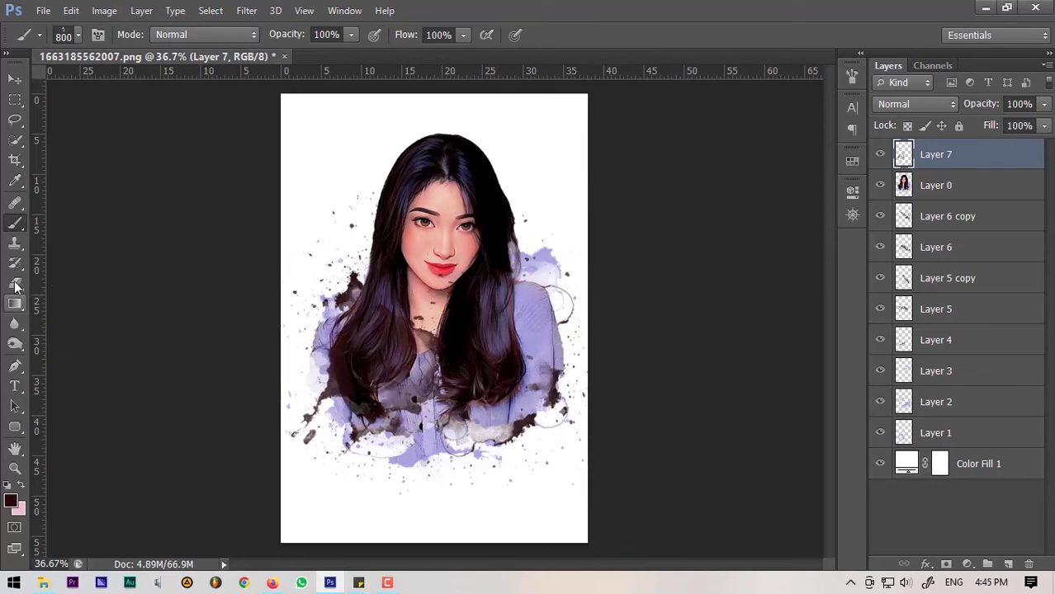
# Erase the dark splatter from the chest and lower hair with a hard round eraser.
pyautogui.click(14, 285)
pyautogui.rightClick(490, 319)
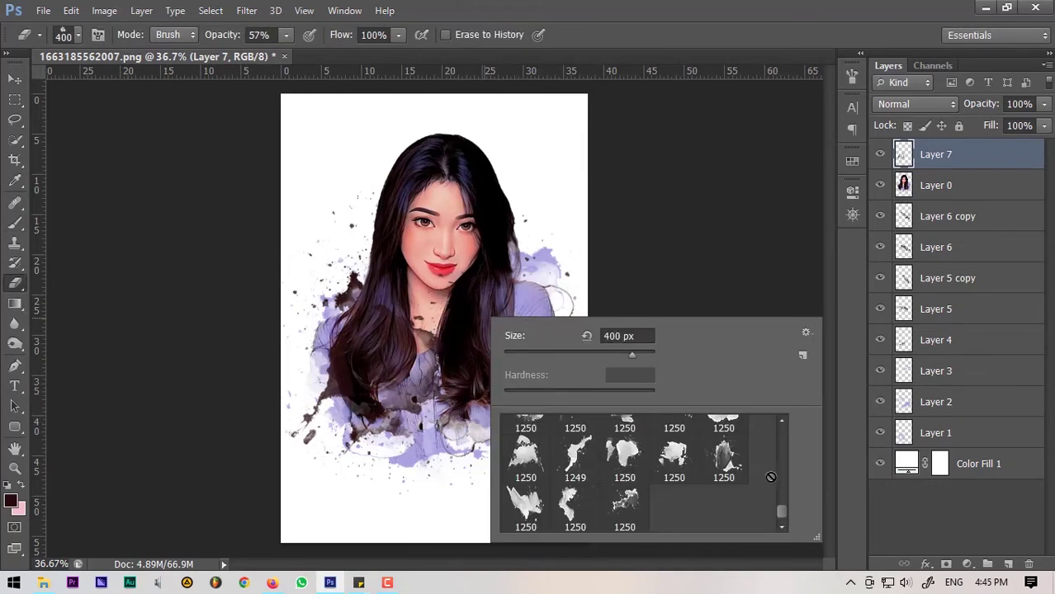
pyautogui.moveTo(780, 510); pyautogui.dragTo(767, 406)
pyautogui.click(577, 440)
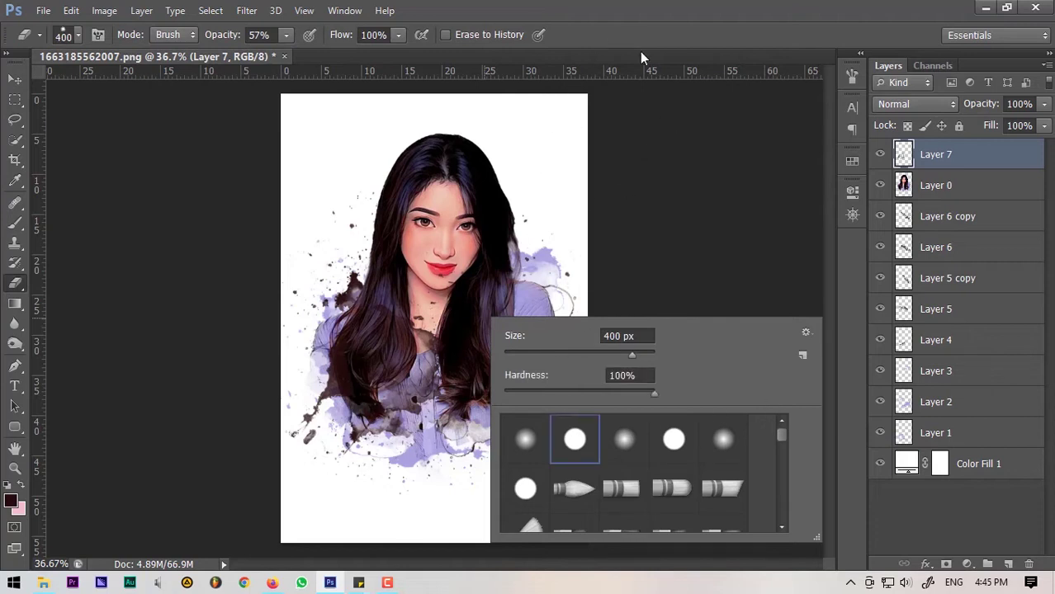
pyautogui.press('Return')
pyautogui.press('[')
pyautogui.press('[')
pyautogui.press('[')
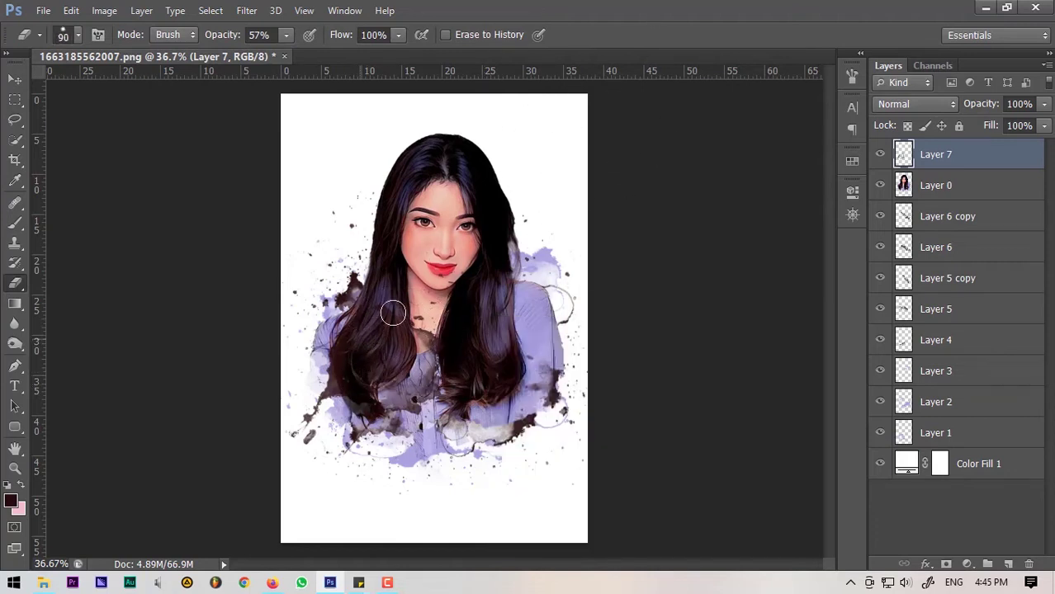
pyautogui.press(']')
pyautogui.moveTo(432, 332); pyautogui.dragTo(406, 386)
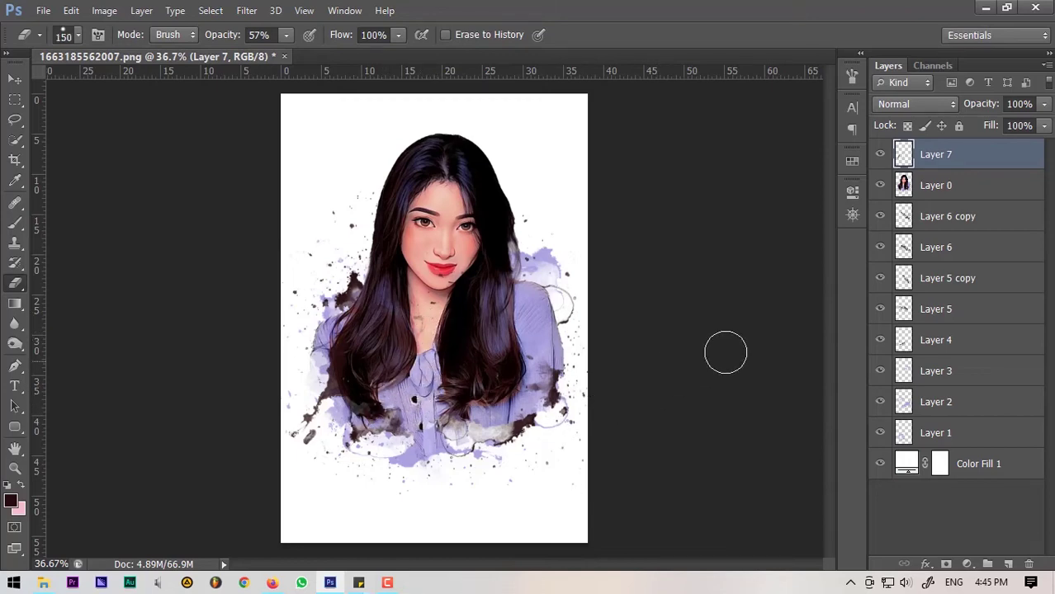
# Add Layer 8 and paint a lavender splatter over the chest.
pyautogui.click(1008, 564)
pyautogui.press('b')
pyautogui.moveTo(380, 322); pyautogui.dragTo(478, 388)
pyautogui.rightClick(475, 322)
pyautogui.doubleClick(611, 454)
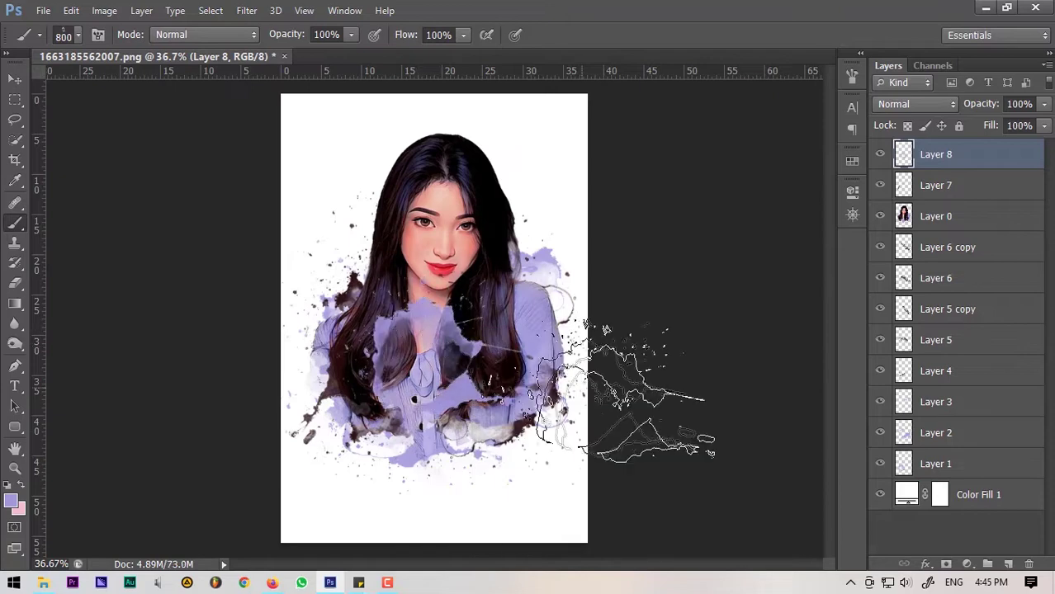
# Scale the lavender splatter toward the right shoulder and erase it off the right-side hair.
pyautogui.hotkey('ctrl', 't')
pyautogui.moveTo(307, 272); pyautogui.dragTo(459, 285)
pyautogui.press('Return')
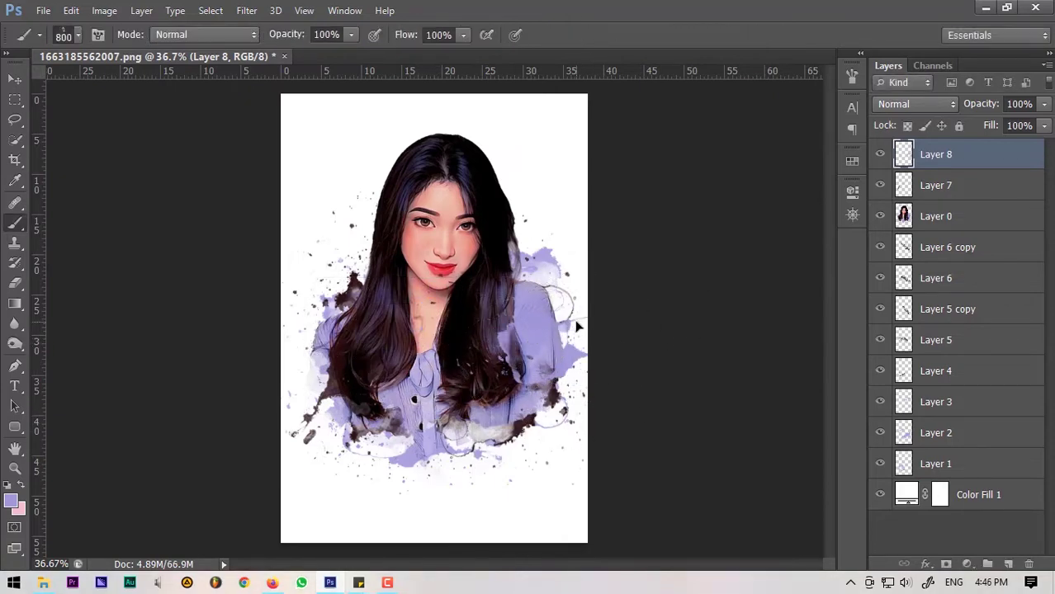
pyautogui.press('e')
pyautogui.moveTo(513, 356)
pyautogui.mouseDown()
pyautogui.moveTo(494, 319)
pyautogui.moveTo(523, 333)
pyautogui.mouseUp()
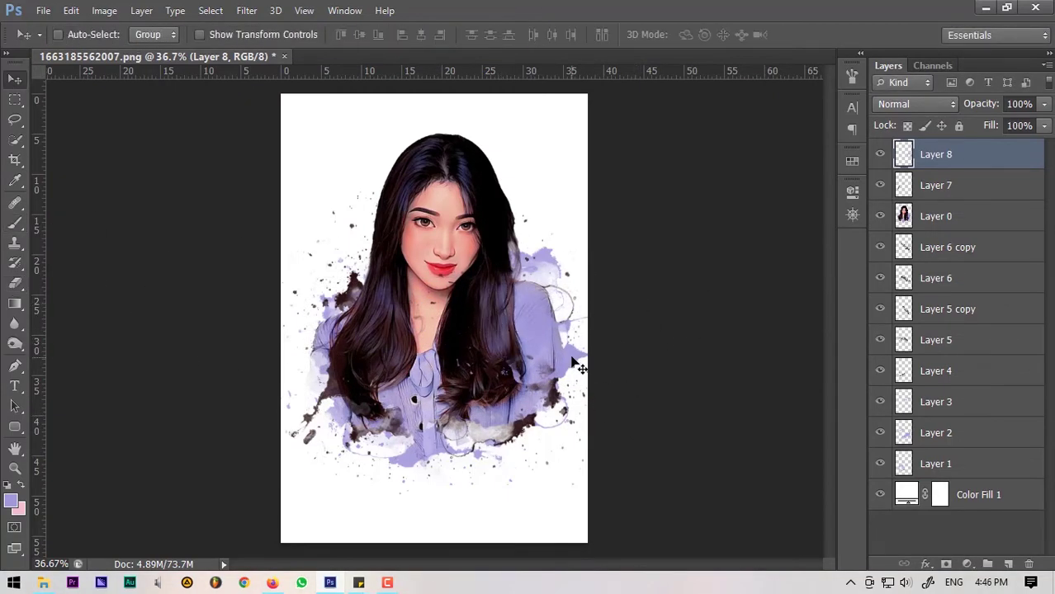
pyautogui.scroll(-1, 483, 375)
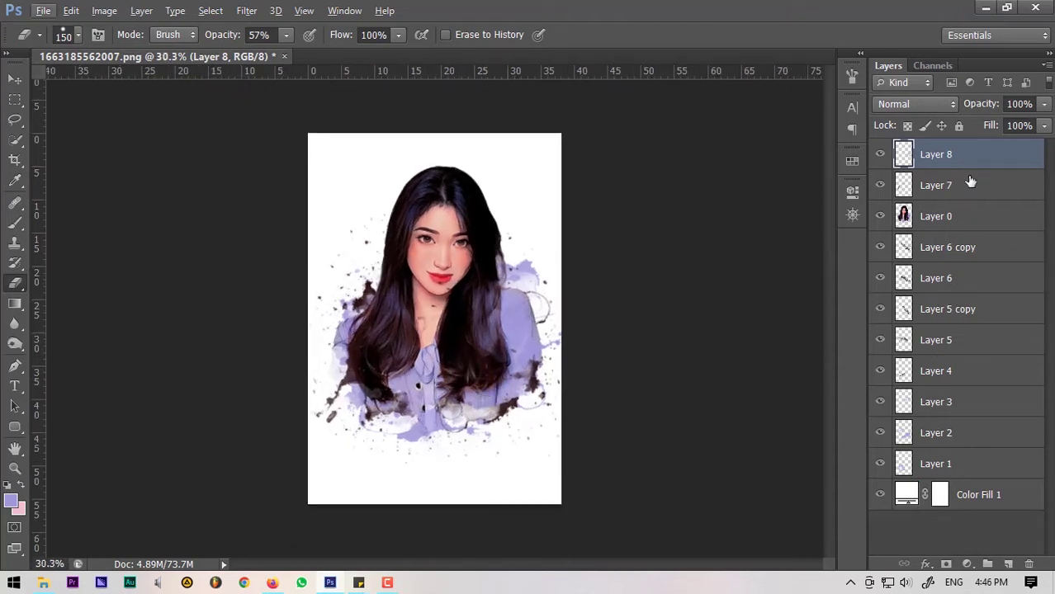
# Group Layers 1 through 8 into Group 1 and scale the group down slightly.
pyautogui.keyDown('shift'); pyautogui.click(965, 468); pyautogui.keyUp('shift')
pyautogui.moveTo(965, 468); pyautogui.dragTo(988, 562)
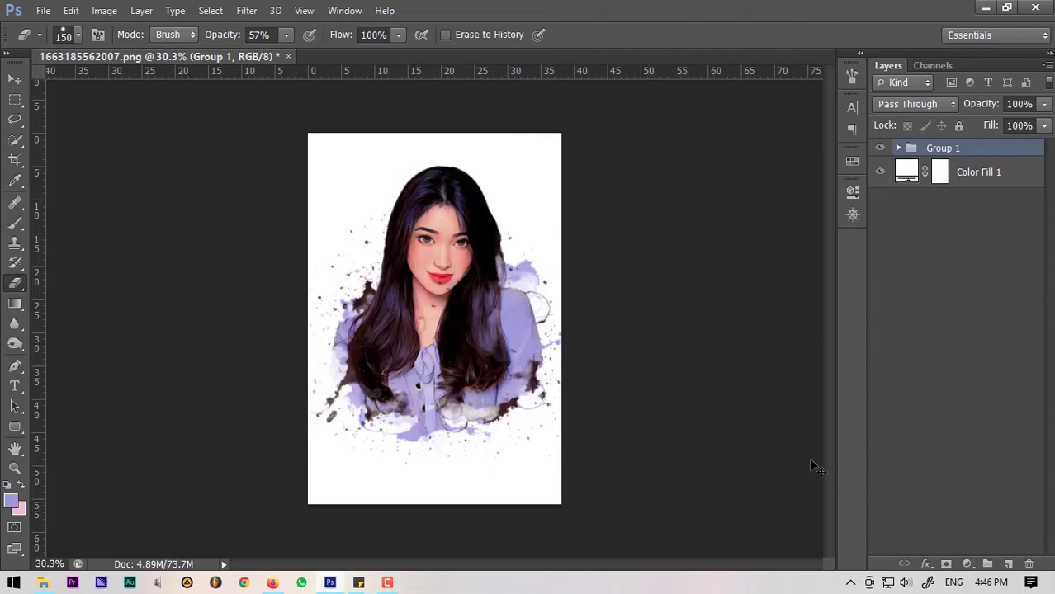
pyautogui.hotkey('ctrl', 't')
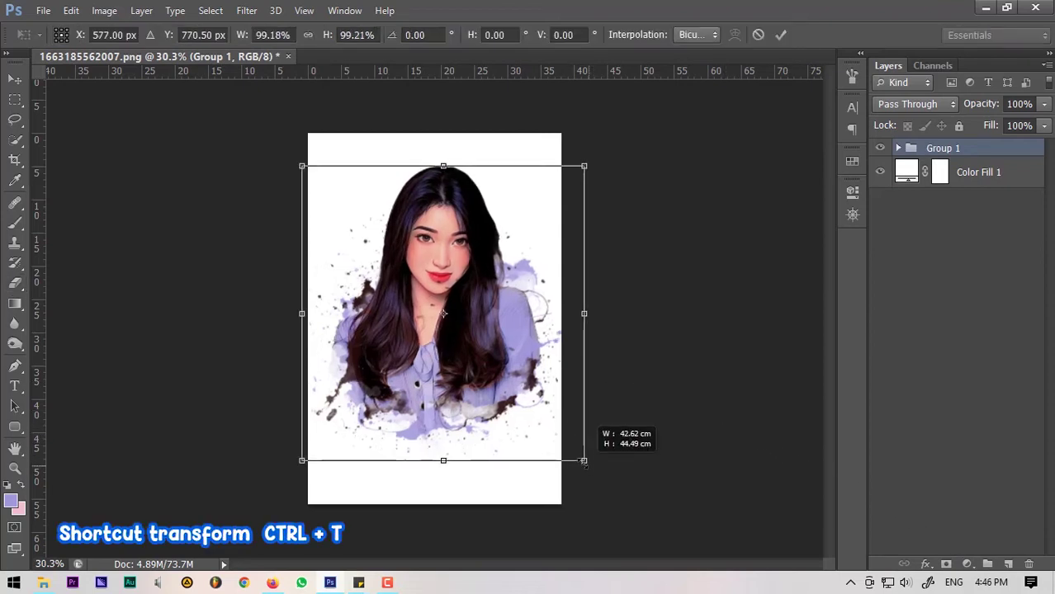
pyautogui.moveTo(586, 464); pyautogui.dragTo(568, 443)
pyautogui.press('Return')
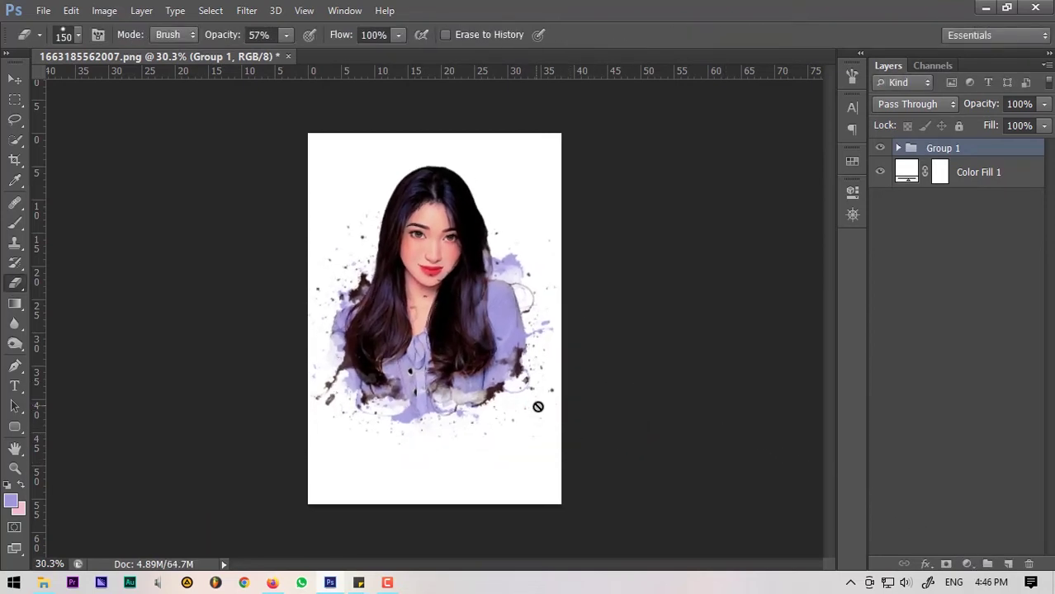
pyautogui.press('v')
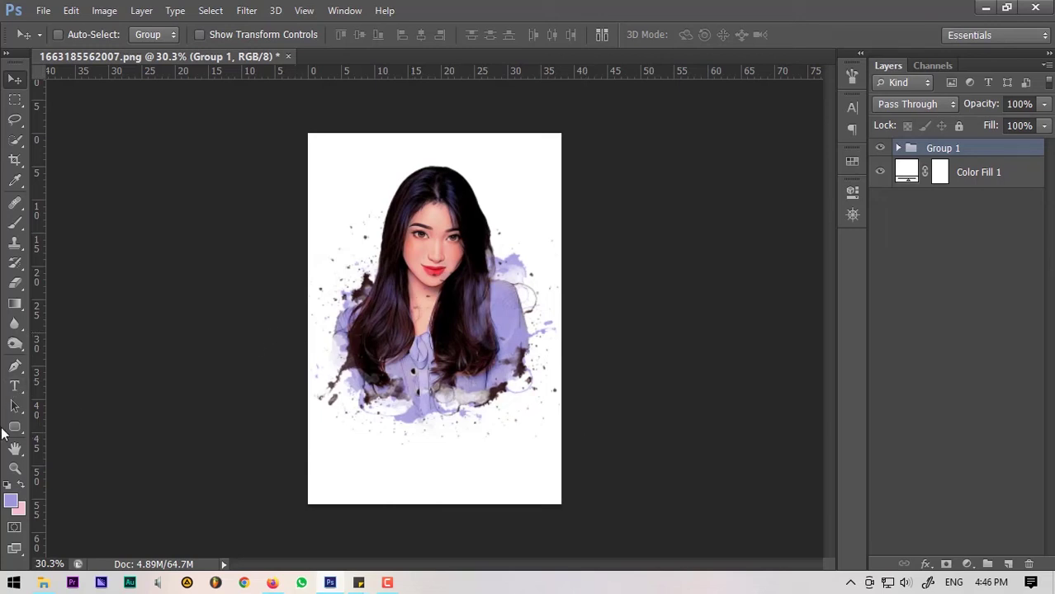
# Start white Mafakanev text at 152 pt near the bottom of the page.
pyautogui.click(15, 389)
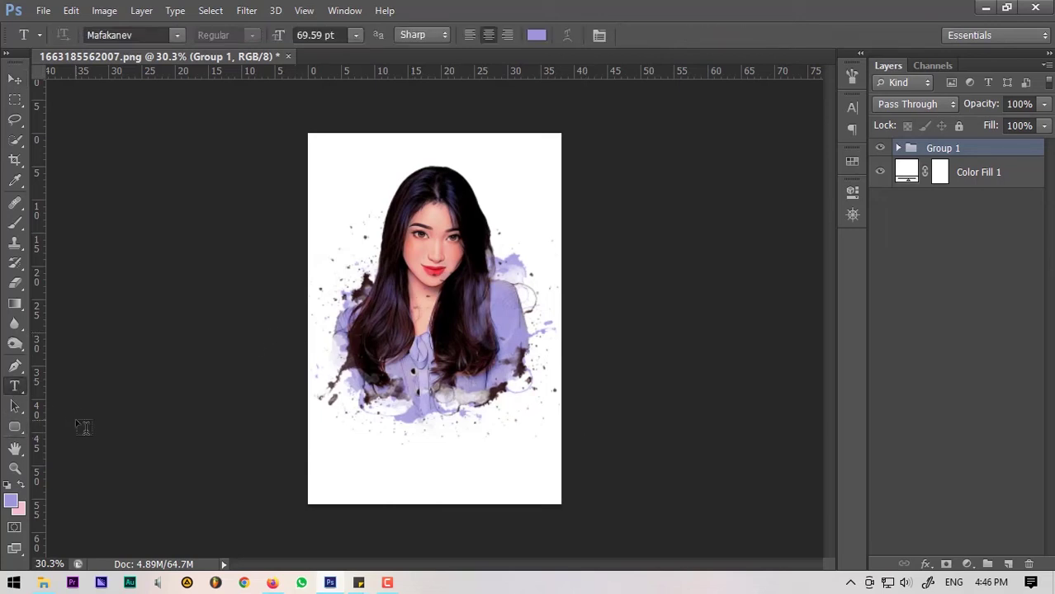
pyautogui.click(176, 36)
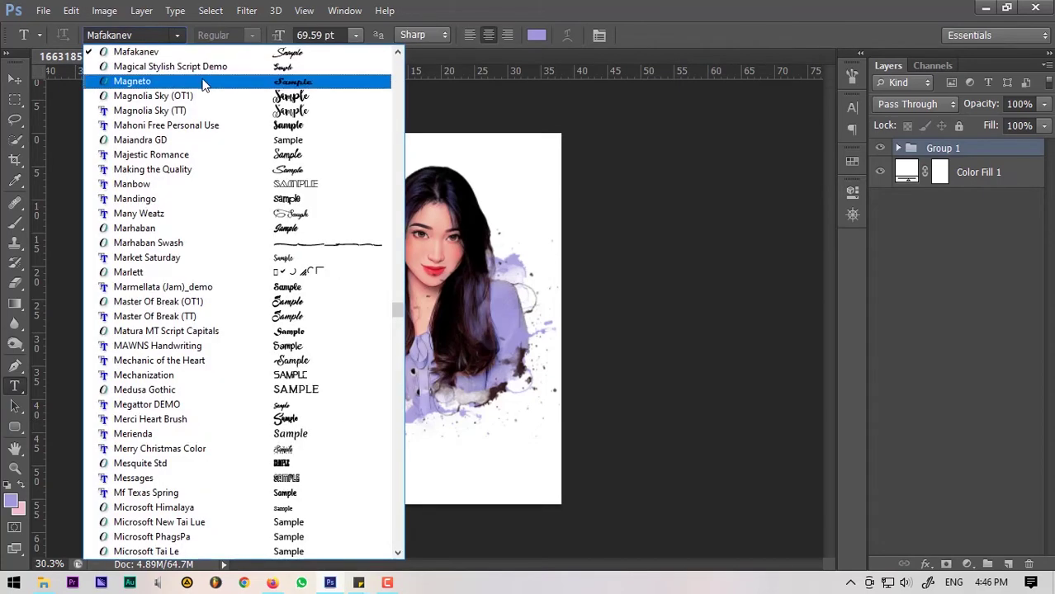
pyautogui.scroll(2, 203, 78)
pyautogui.click(245, 139)
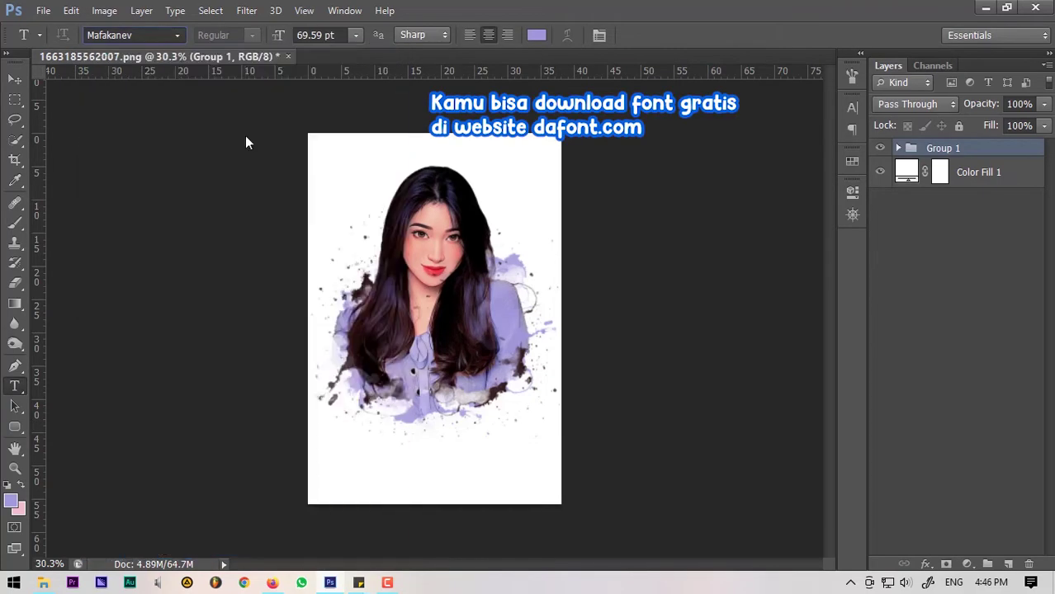
pyautogui.click(371, 446)
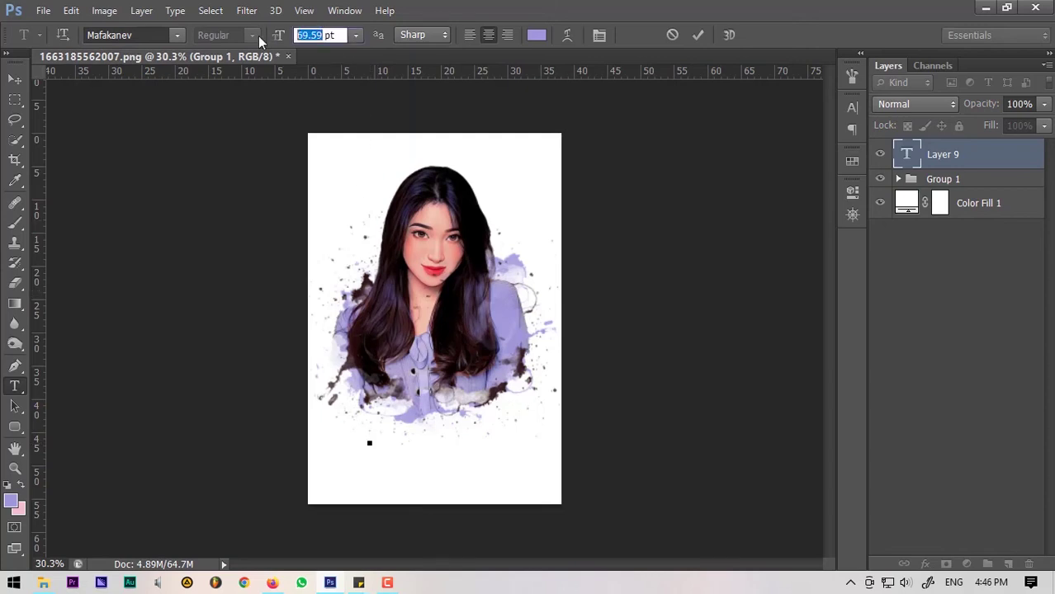
pyautogui.write('152')
pyautogui.press('Return')
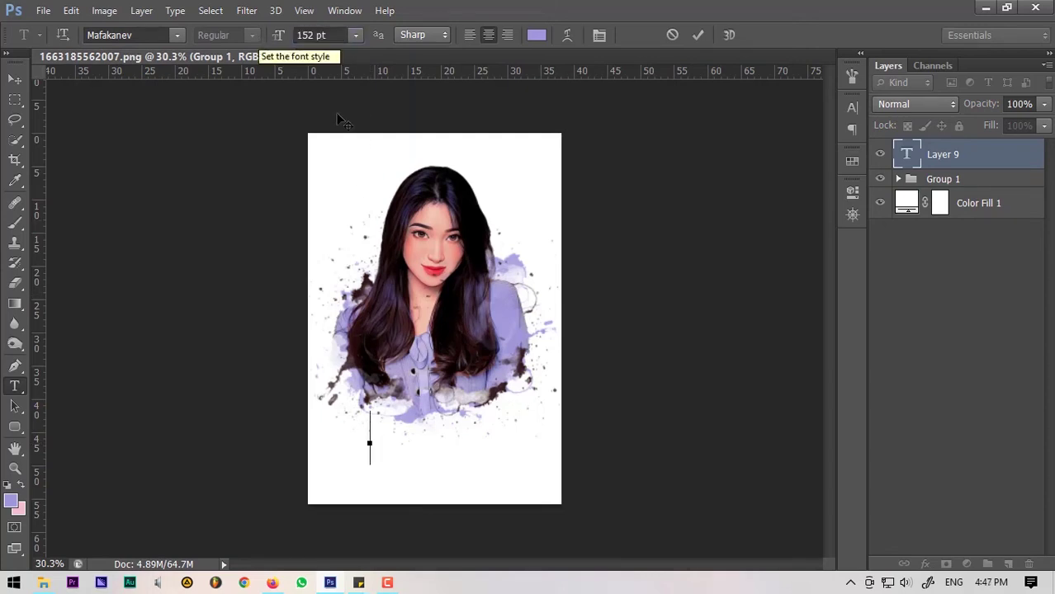
pyautogui.click(537, 35)
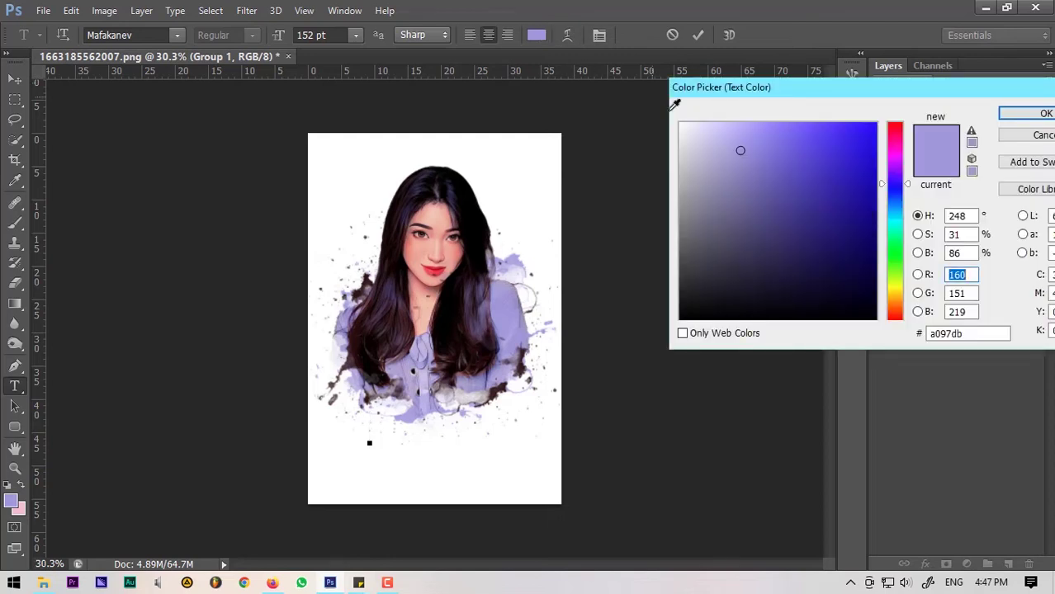
pyautogui.click(692, 130)
pyautogui.click(1030, 113)
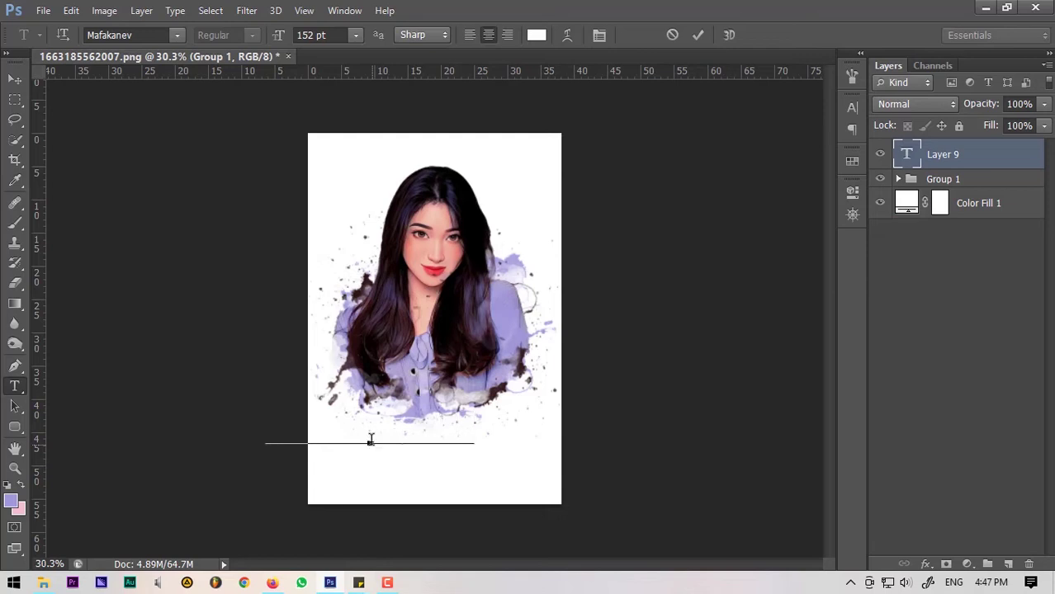
# Move the name onto the lower portrait, tilt it about 7° upward, and duplicate its layer.
pyautogui.click(15, 80)
pyautogui.moveTo(444, 441); pyautogui.dragTo(487, 387)
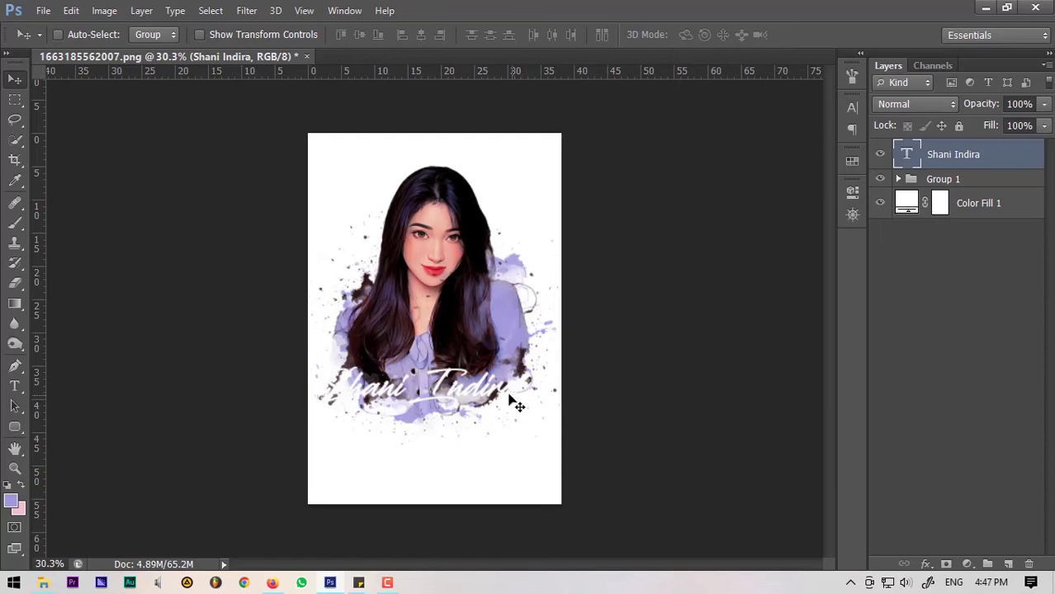
pyautogui.scroll(2, 504, 401)
pyautogui.scroll(1, 487, 396)
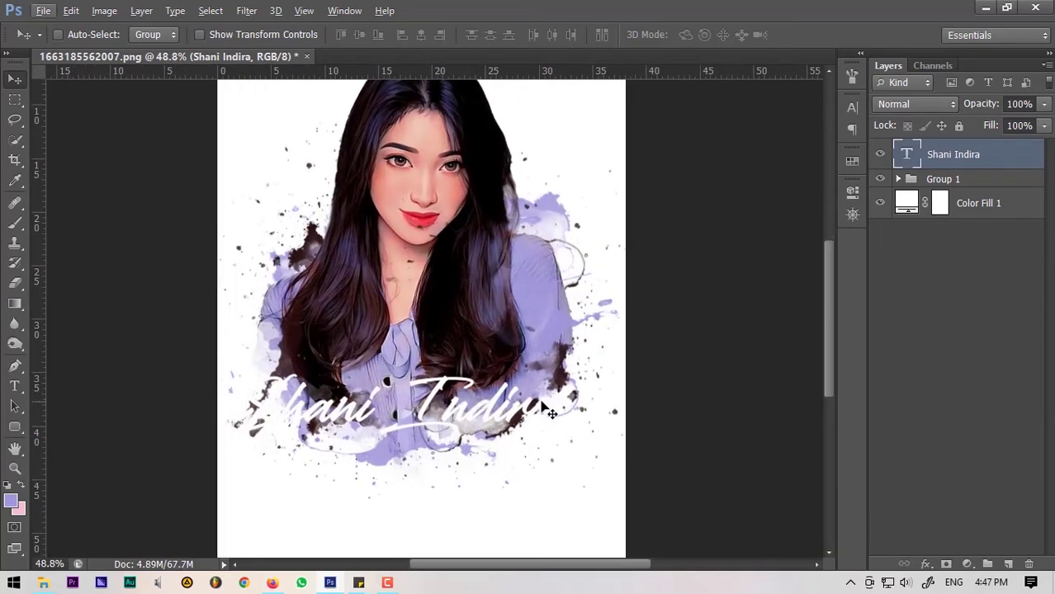
pyautogui.hotkey('ctrl', 't')
pyautogui.moveTo(529, 415); pyautogui.dragTo(560, 411)
pyautogui.moveTo(621, 332); pyautogui.dragTo(612, 308)
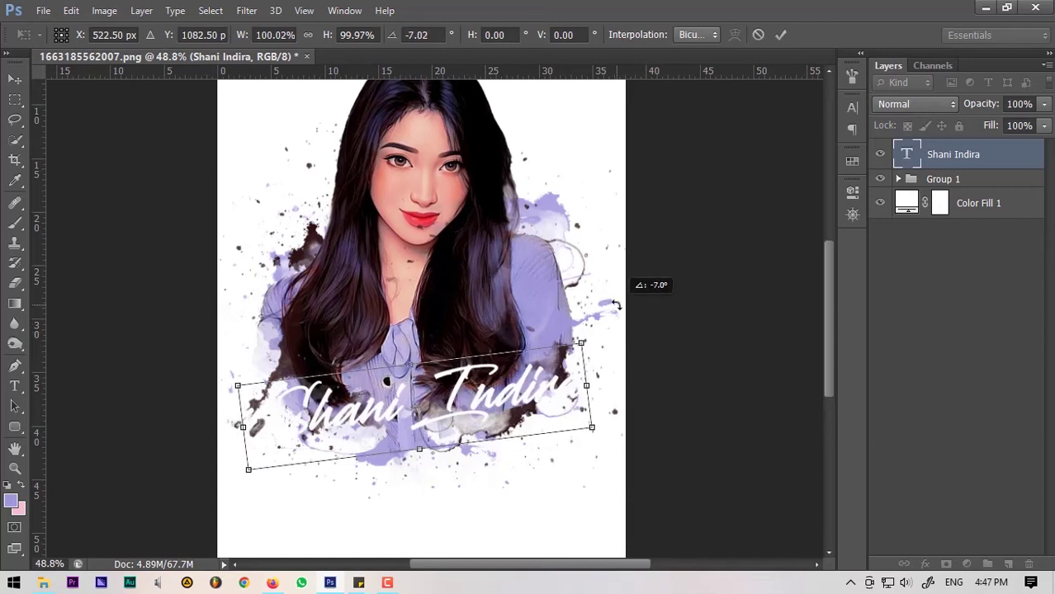
pyautogui.press('Return')
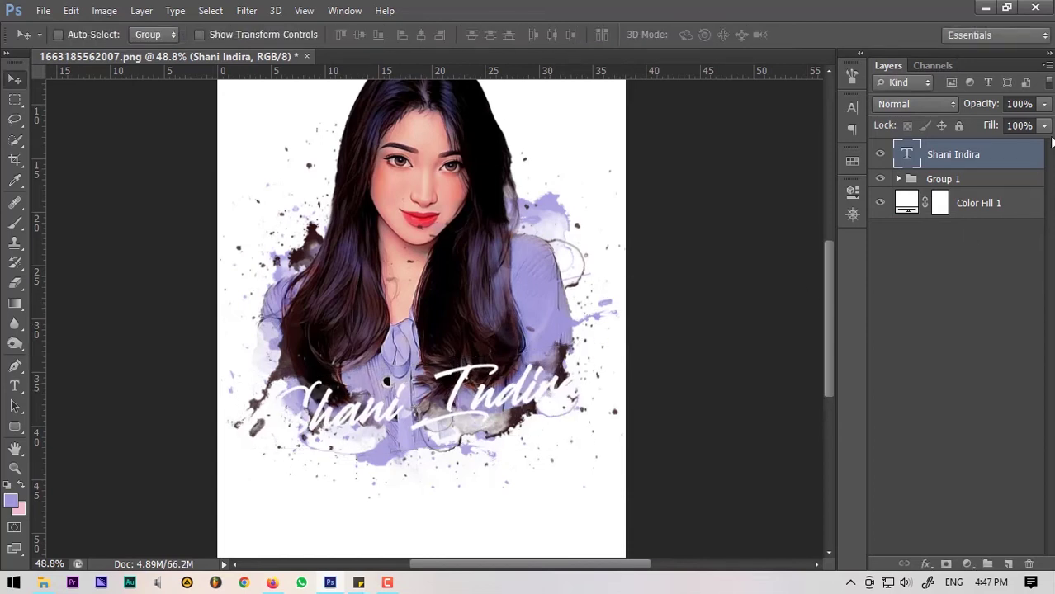
pyautogui.moveTo(1012, 155); pyautogui.dragTo(1008, 564)
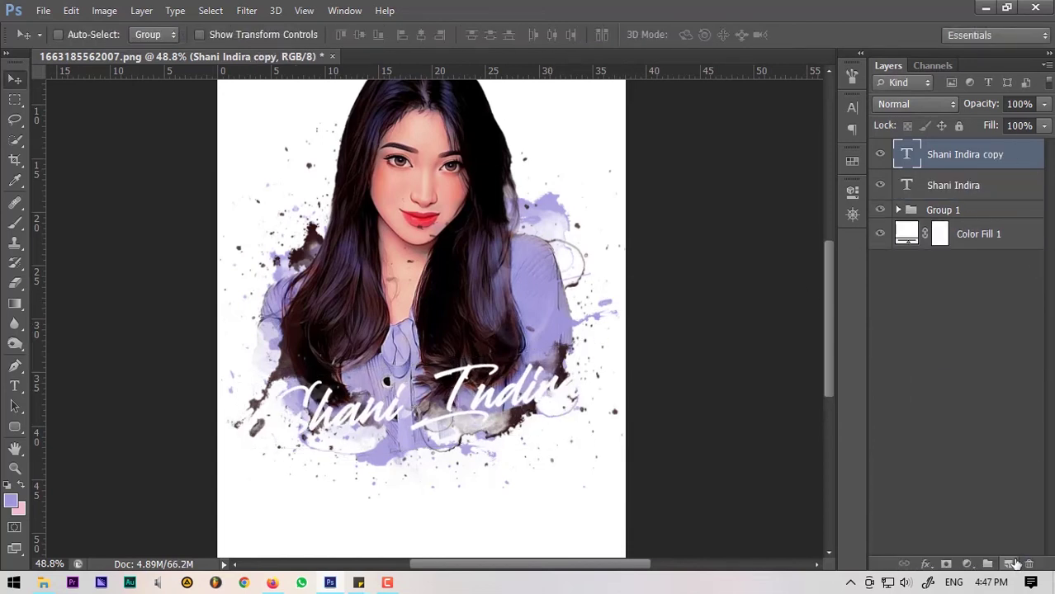
pyautogui.click(963, 182)
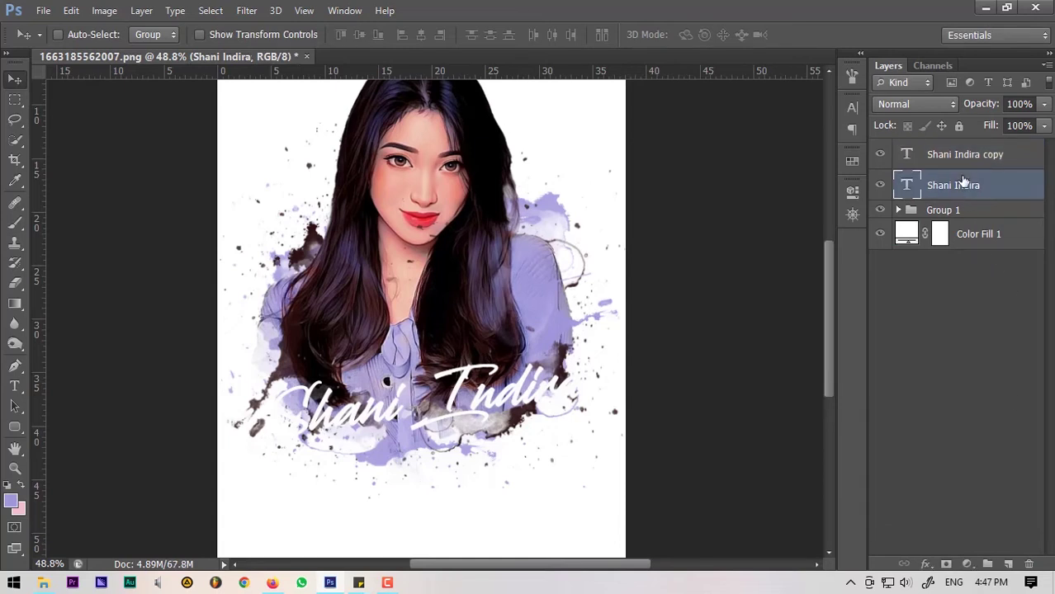
# Recolour the lower name layer with the painting's lavender, darkened to deep purple.
pyautogui.click(15, 386)
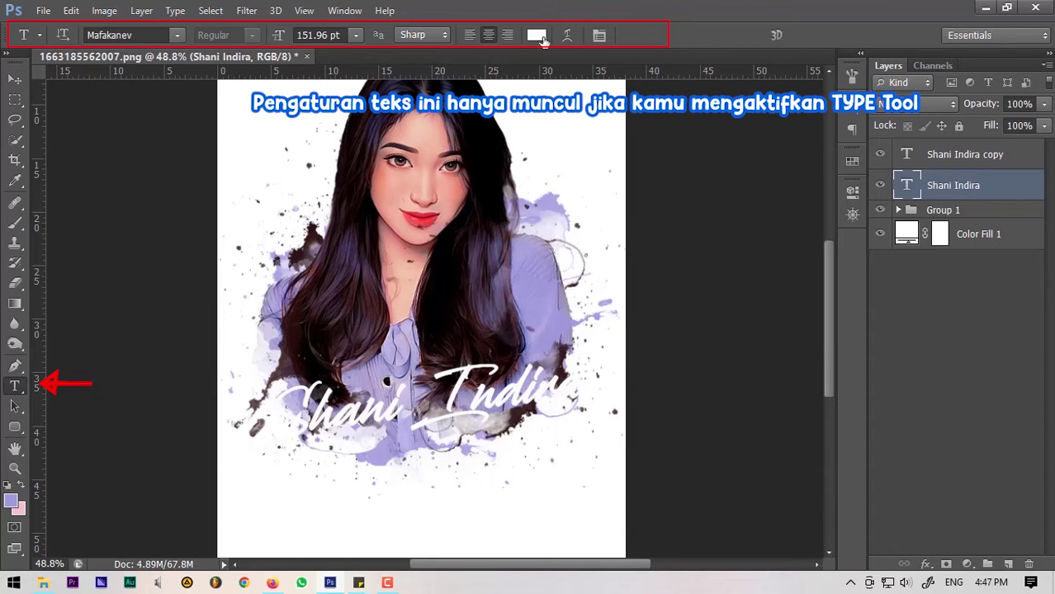
pyautogui.click(537, 34)
pyautogui.click(538, 286)
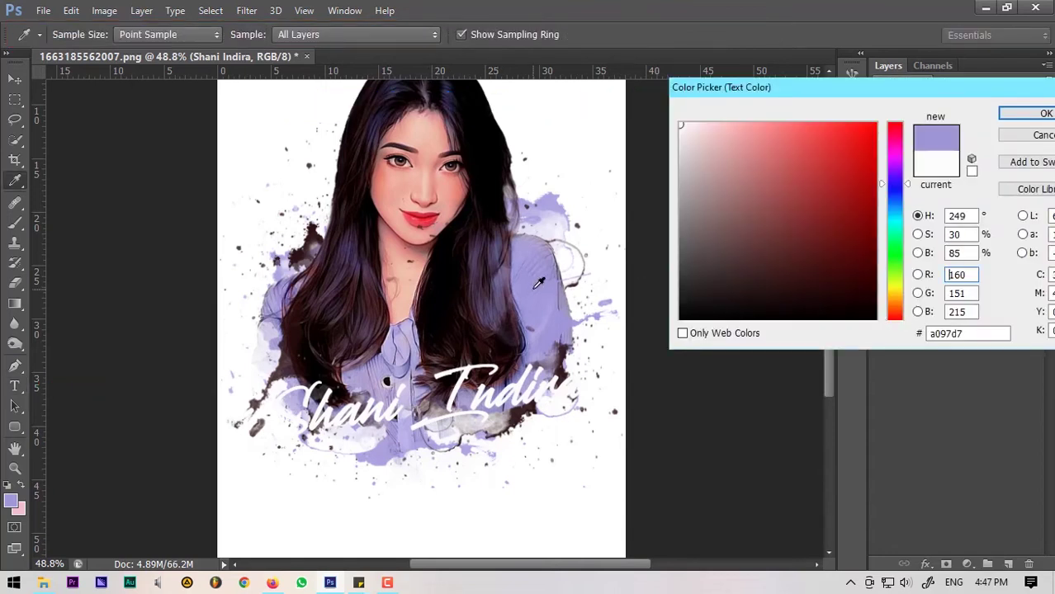
pyautogui.moveTo(773, 211); pyautogui.dragTo(784, 234)
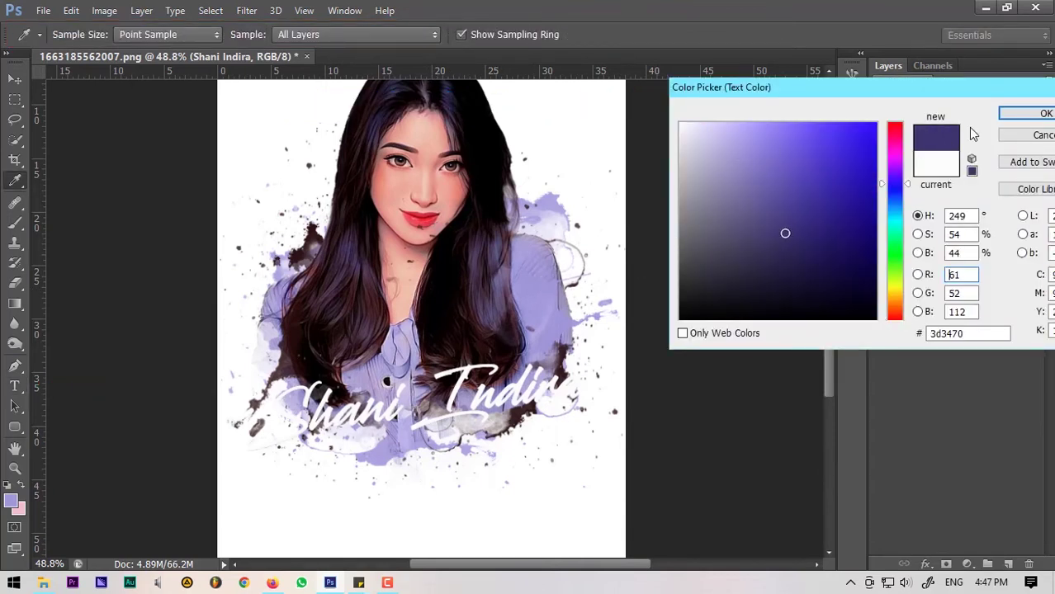
pyautogui.click(1017, 113)
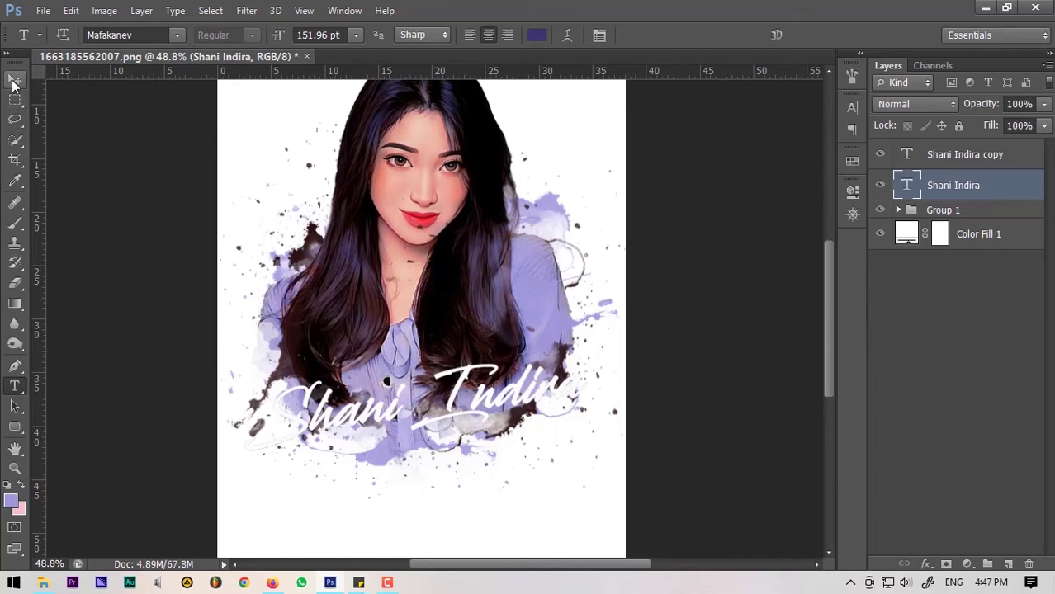
pyautogui.click(14, 80)
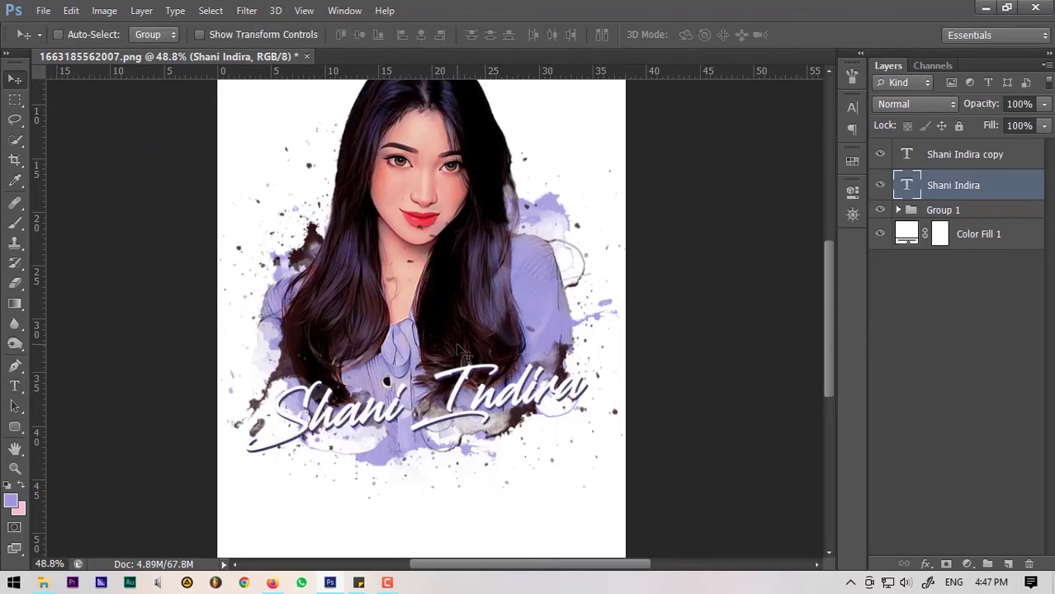
# Darken the lower name's colour further to purple 1f184e and zoom out.
pyautogui.press('t')
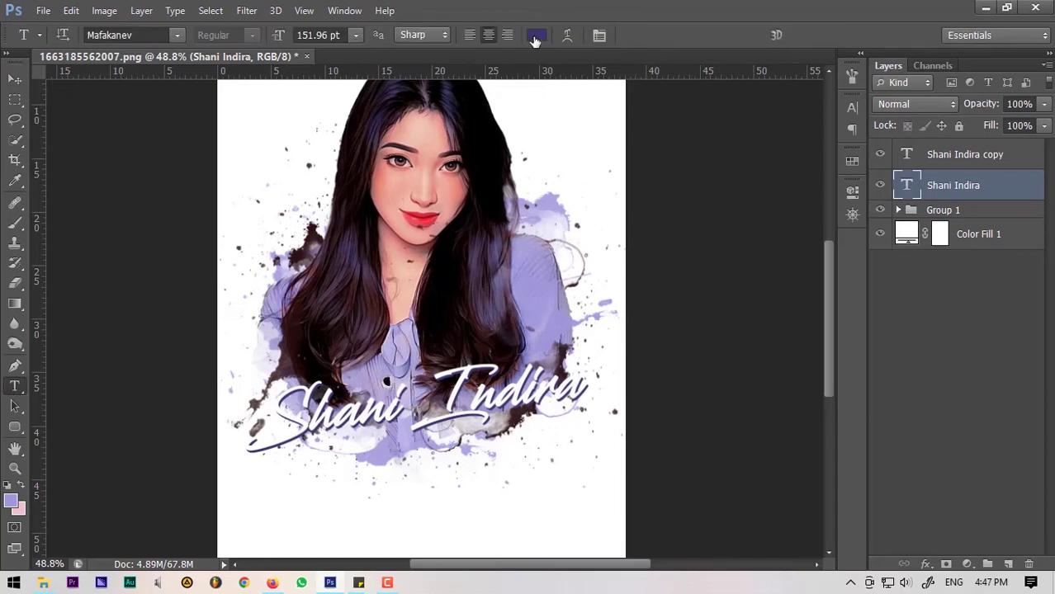
pyautogui.click(535, 36)
pyautogui.moveTo(817, 252); pyautogui.dragTo(816, 259)
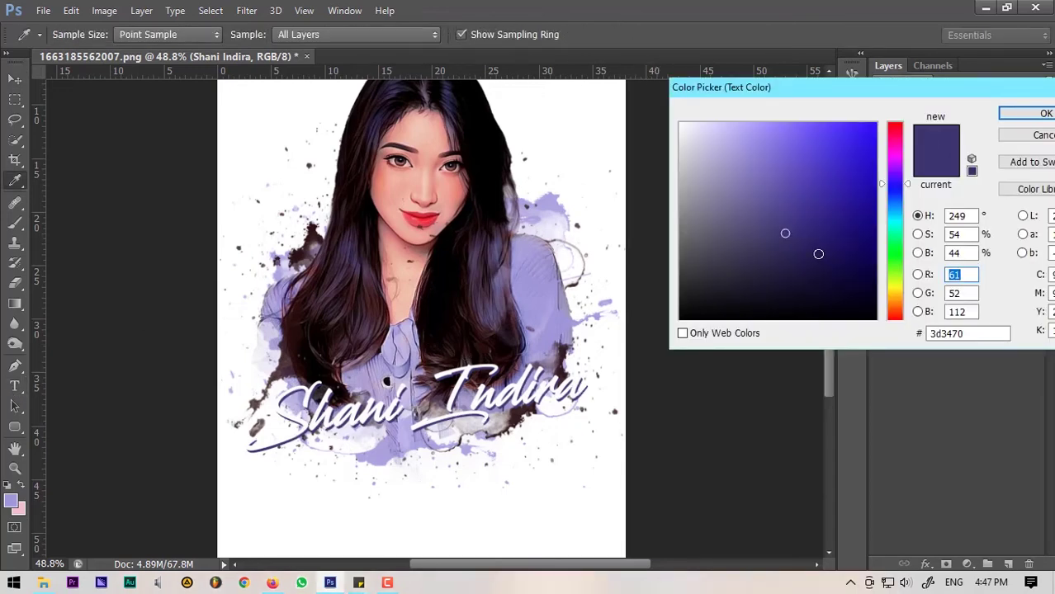
pyautogui.click(1024, 114)
pyautogui.press('v')
pyautogui.hotkey('ctrl', '-')
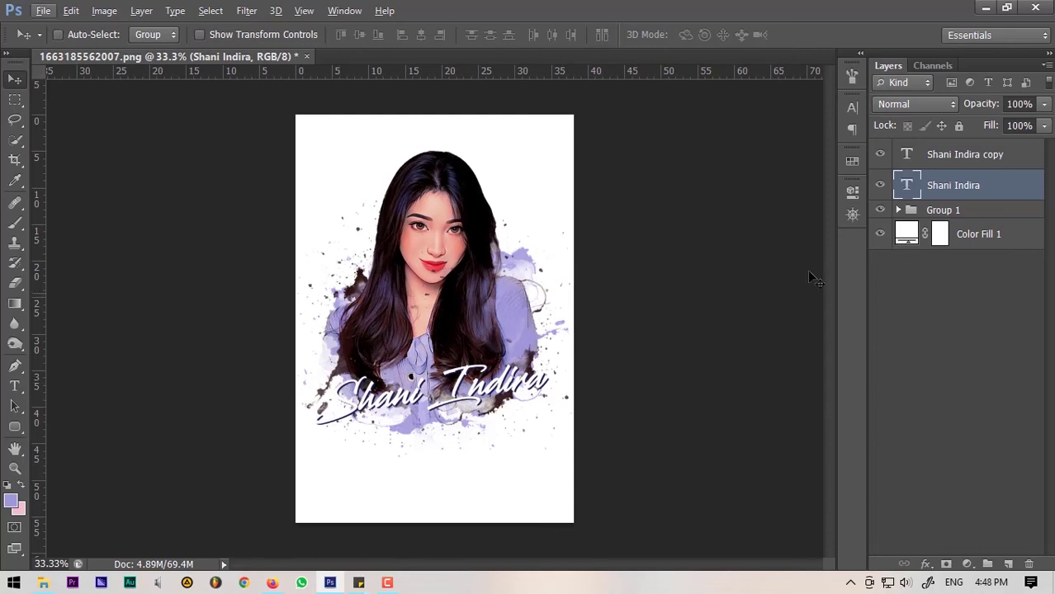
# Nudge both name text layers slightly upward.
pyautogui.keyDown('shift'); pyautogui.click(961, 165); pyautogui.keyUp('shift')
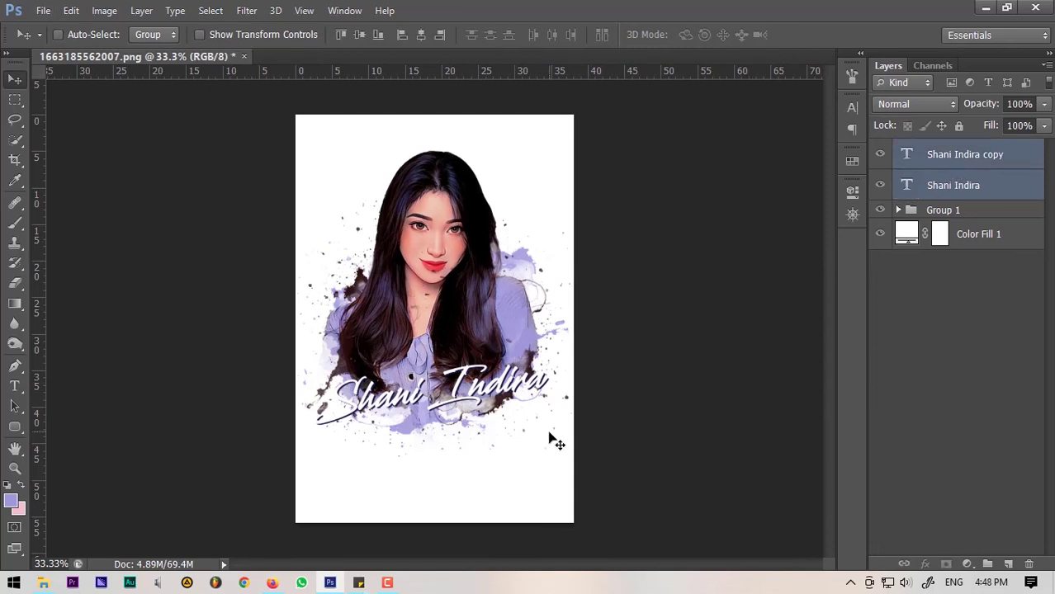
pyautogui.hotkey('shift', 'Up')
pyautogui.press('Up')
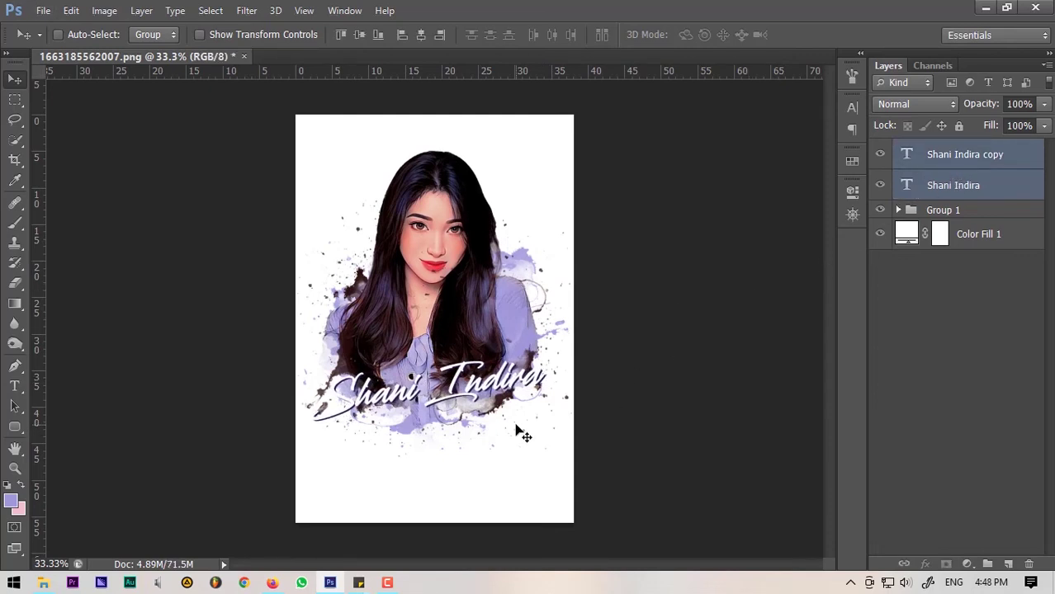
# Crop the canvas unconstrained, raising the bottom edge to trim empty white space.
pyautogui.click(15, 161)
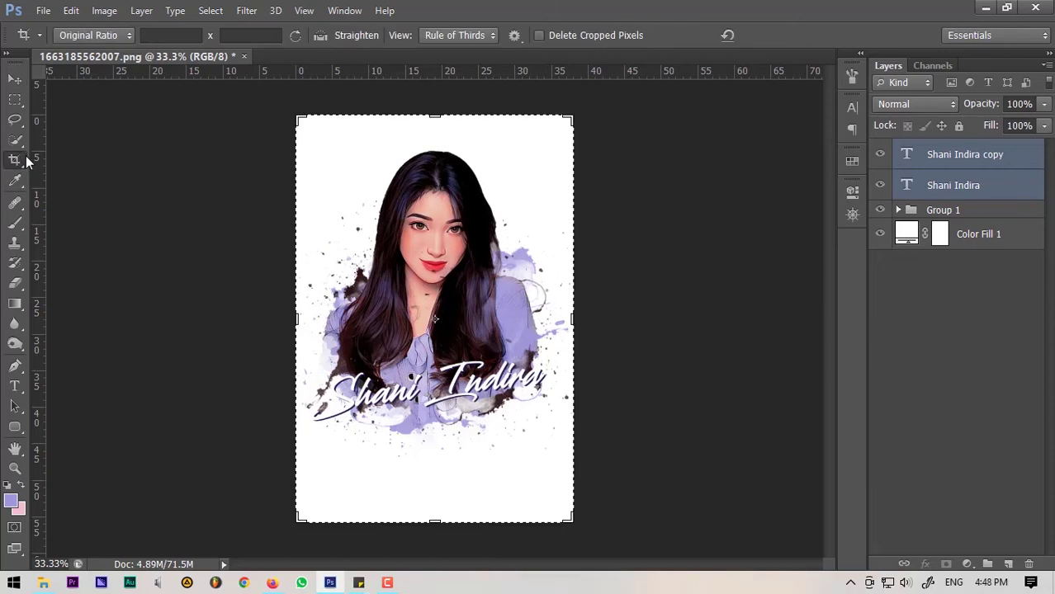
pyautogui.click(104, 35)
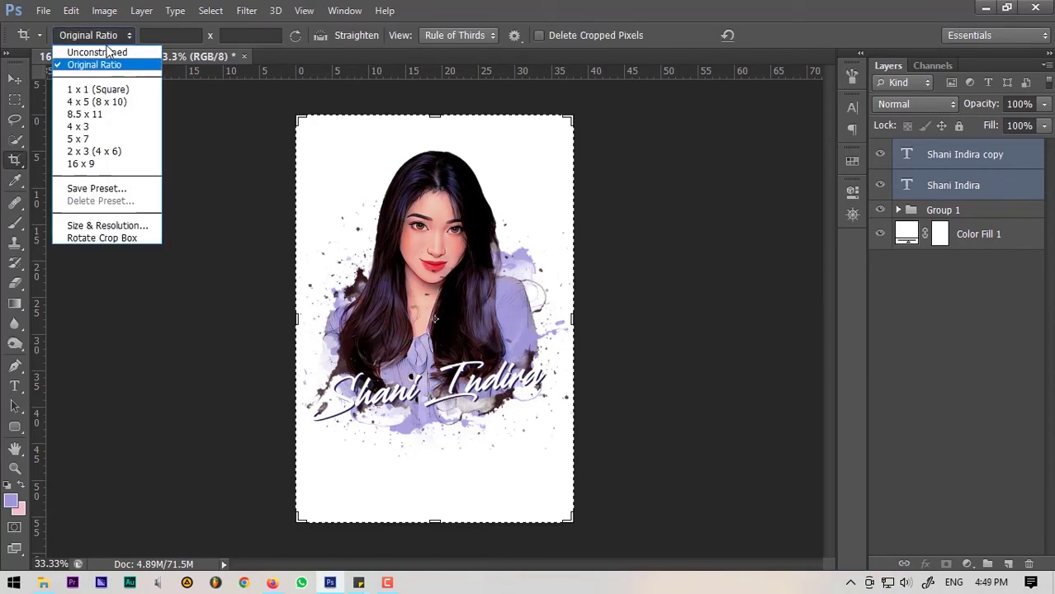
pyautogui.click(112, 48)
pyautogui.moveTo(494, 533); pyautogui.dragTo(452, 496)
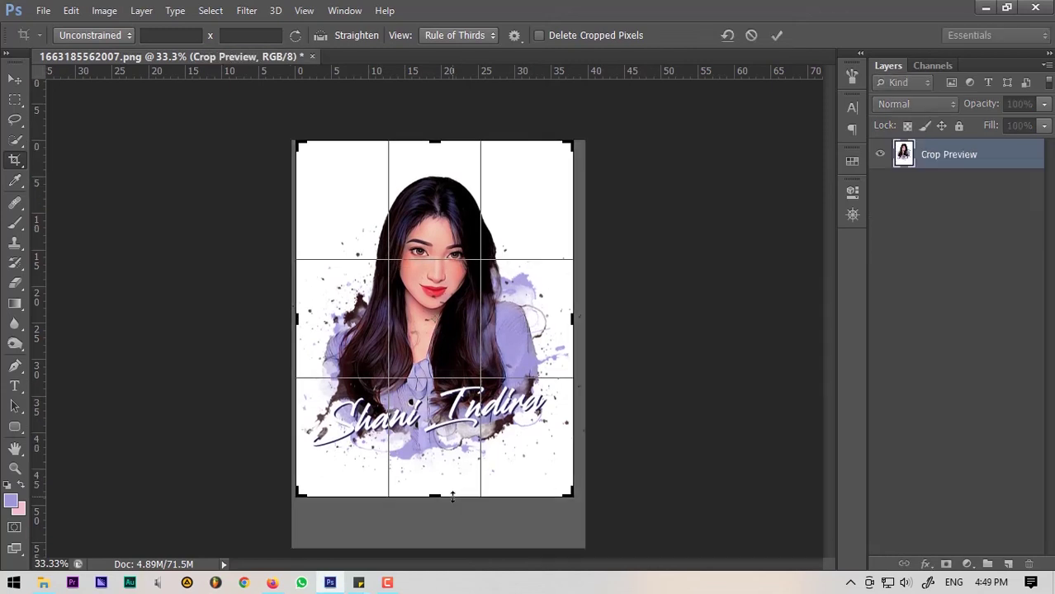
pyautogui.moveTo(453, 495); pyautogui.dragTo(452, 487)
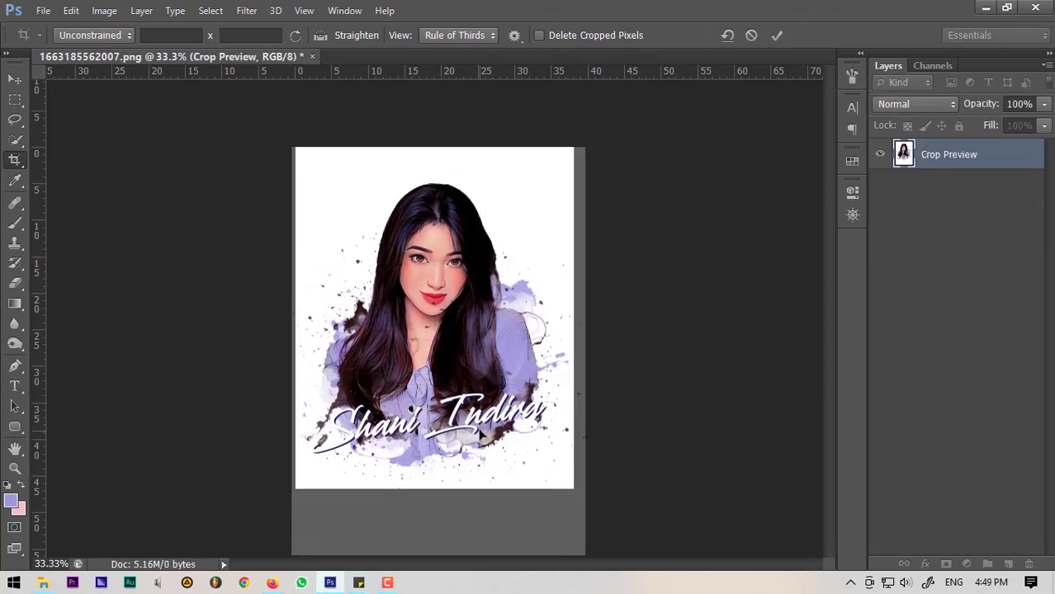
pyautogui.moveTo(438, 151); pyautogui.dragTo(443, 146)
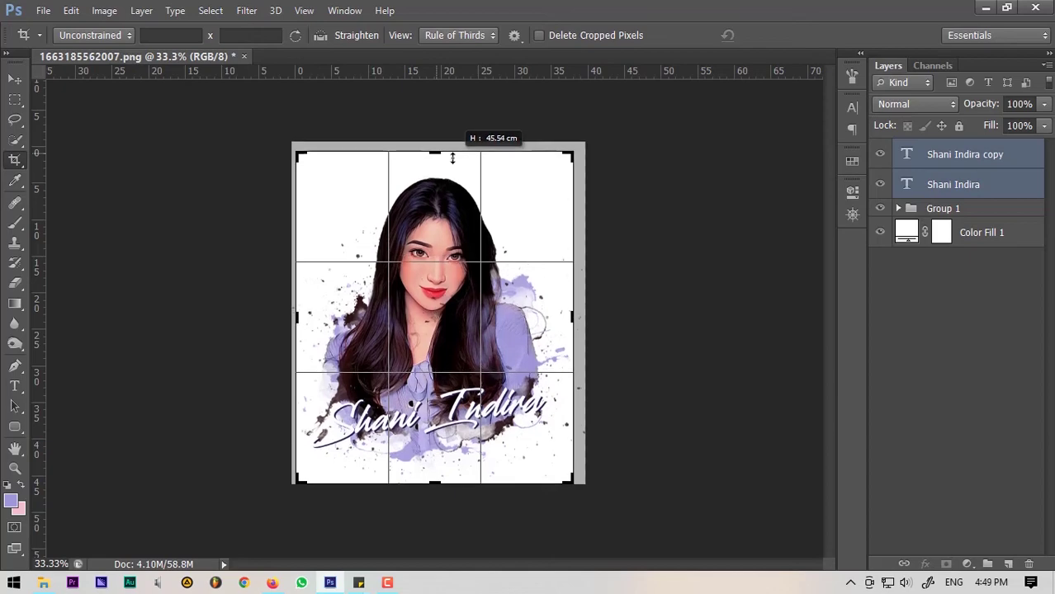
pyautogui.click(778, 35)
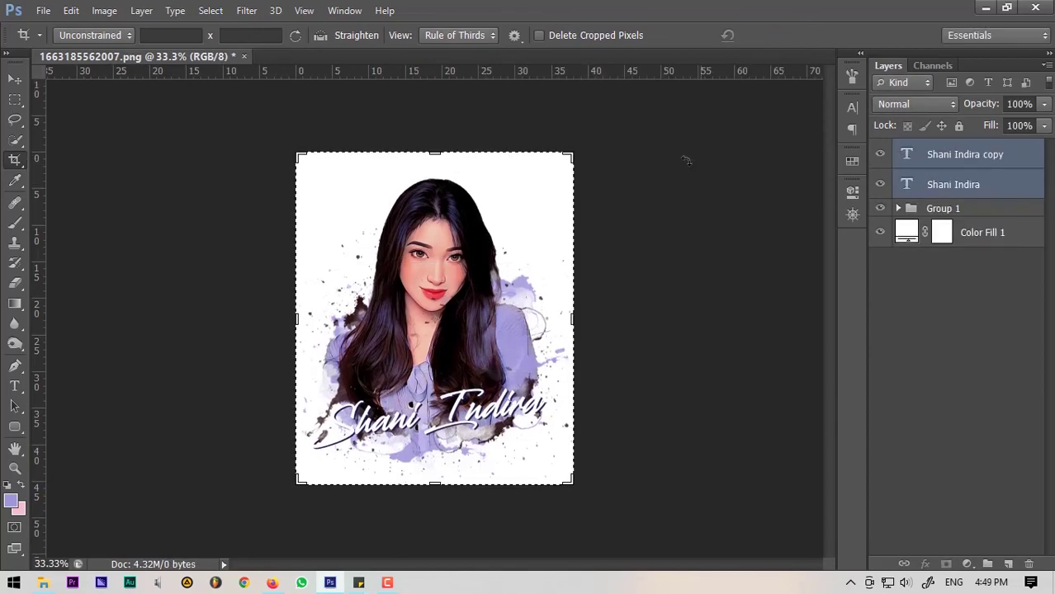
pyautogui.click(15, 78)
pyautogui.hotkey('ctrl', '0')
pyautogui.scroll(1, 389, 269)
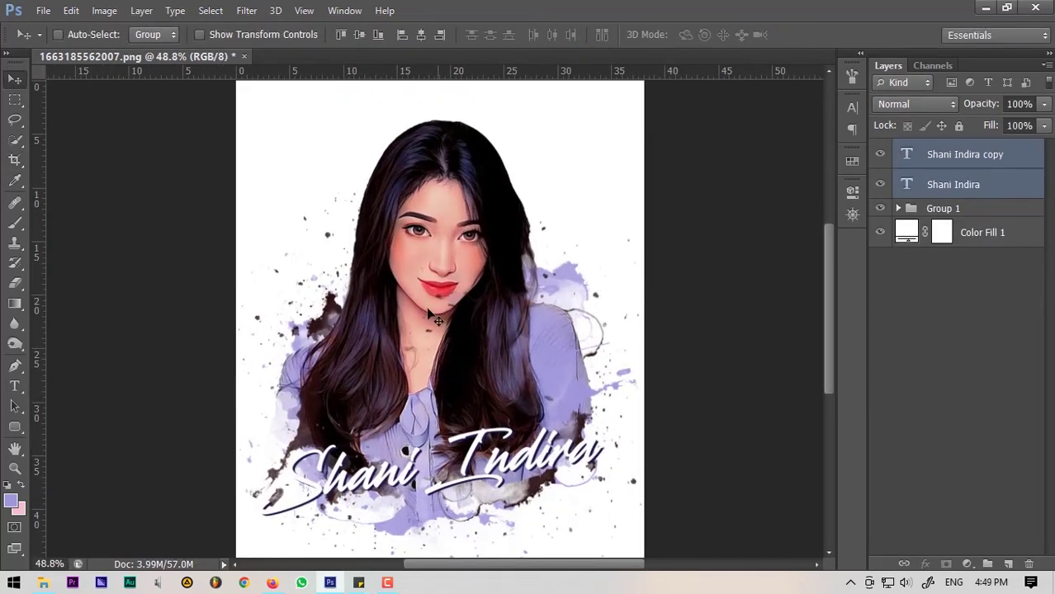
pyautogui.click(899, 209)
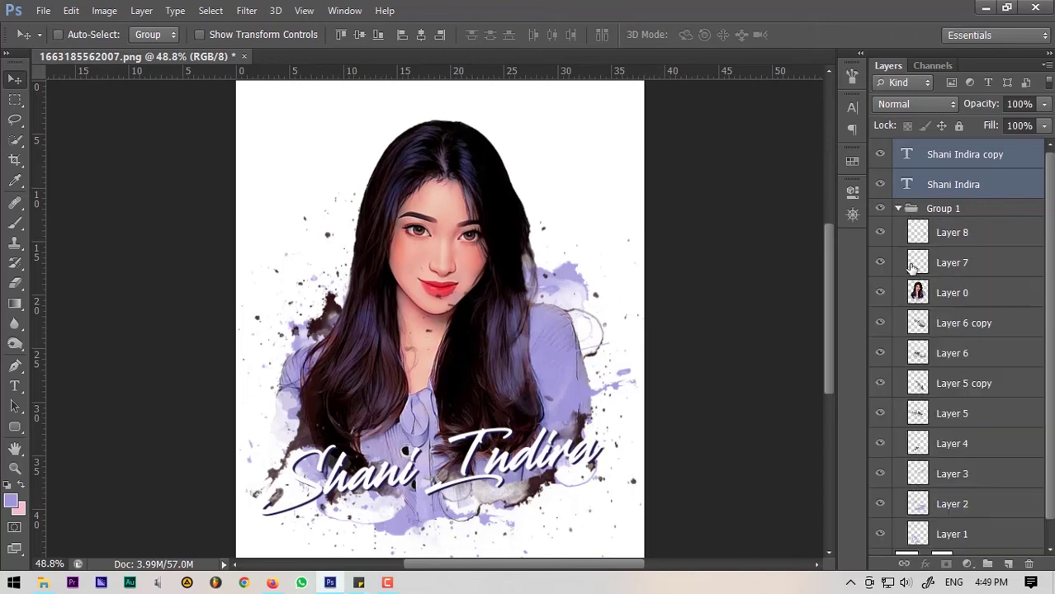
pyautogui.click(880, 263)
pyautogui.click(949, 269)
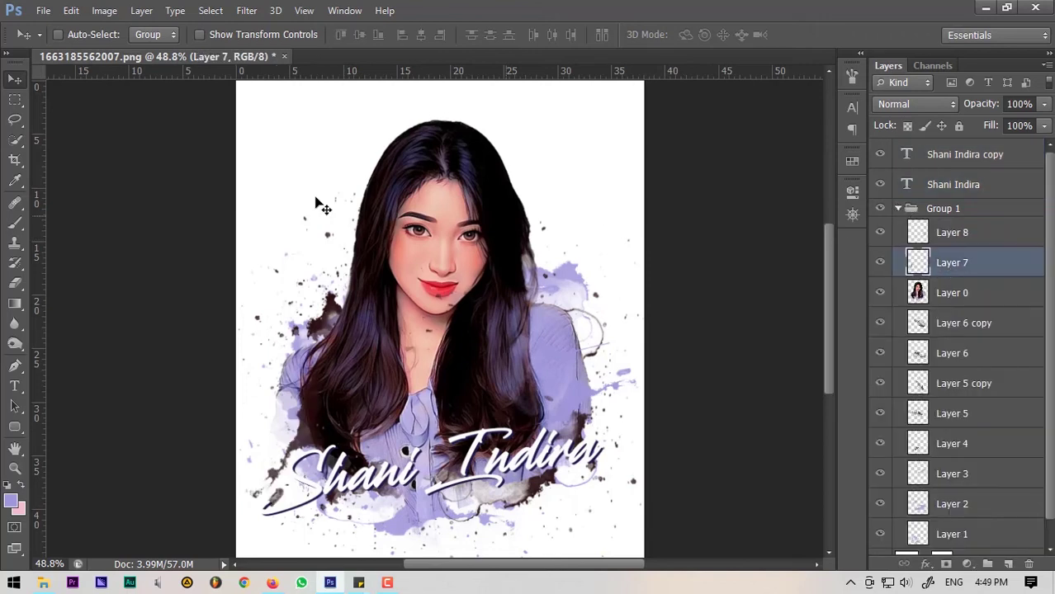
pyautogui.click(15, 283)
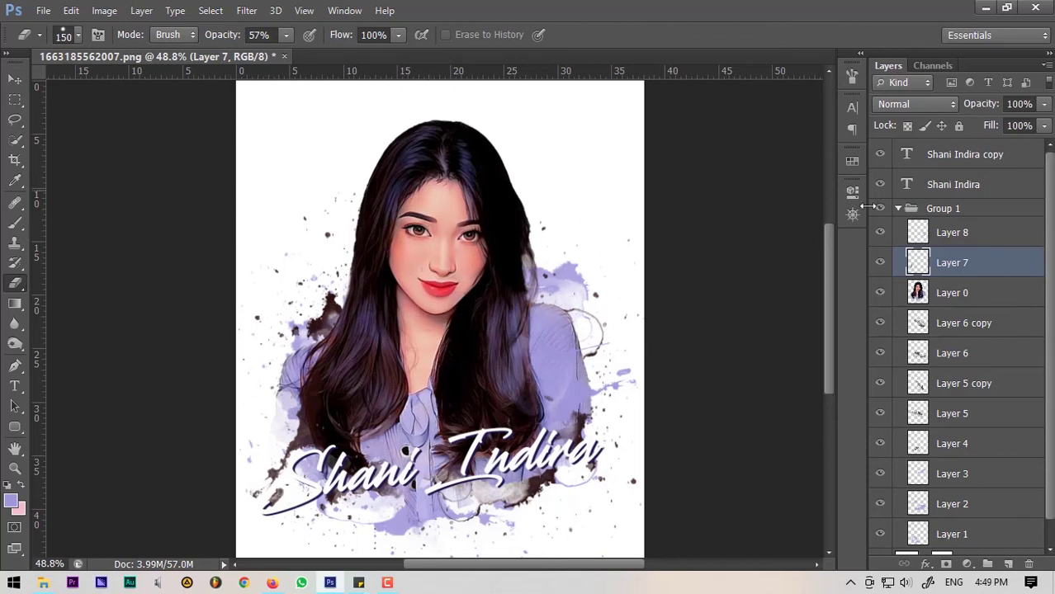
pyautogui.click(902, 208)
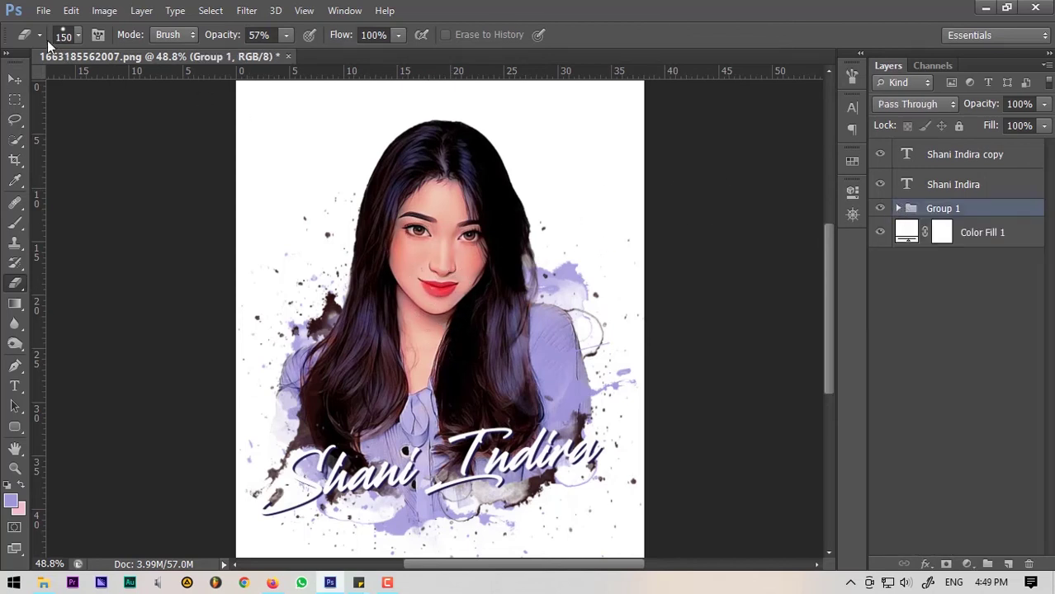
pyautogui.click(41, 11)
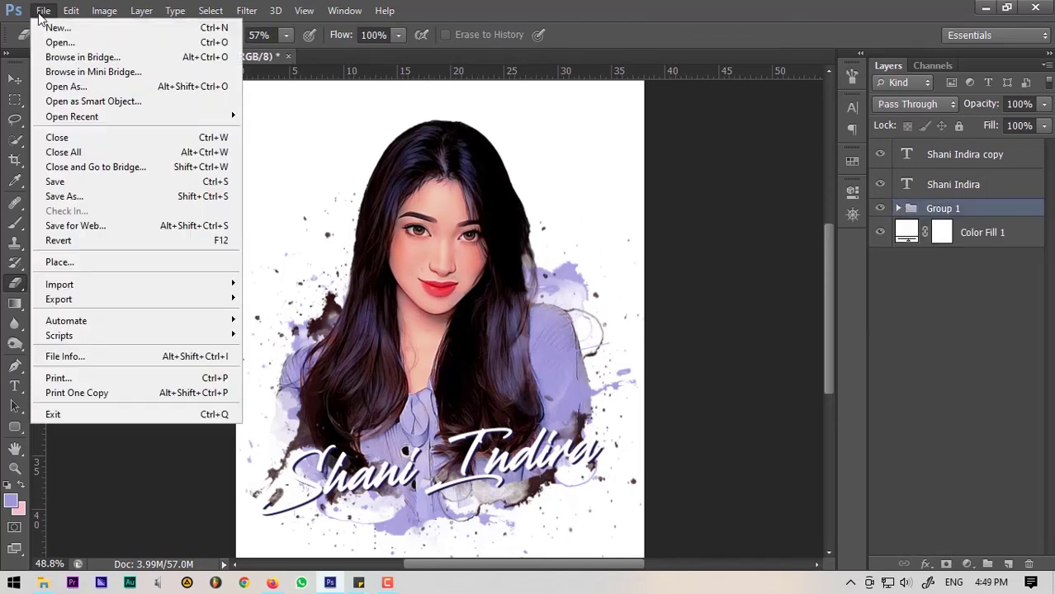
# Save a JPEG copy at quality 12 into the 04 Feat capcut folder.
pyautogui.click(132, 202)
pyautogui.click(549, 381)
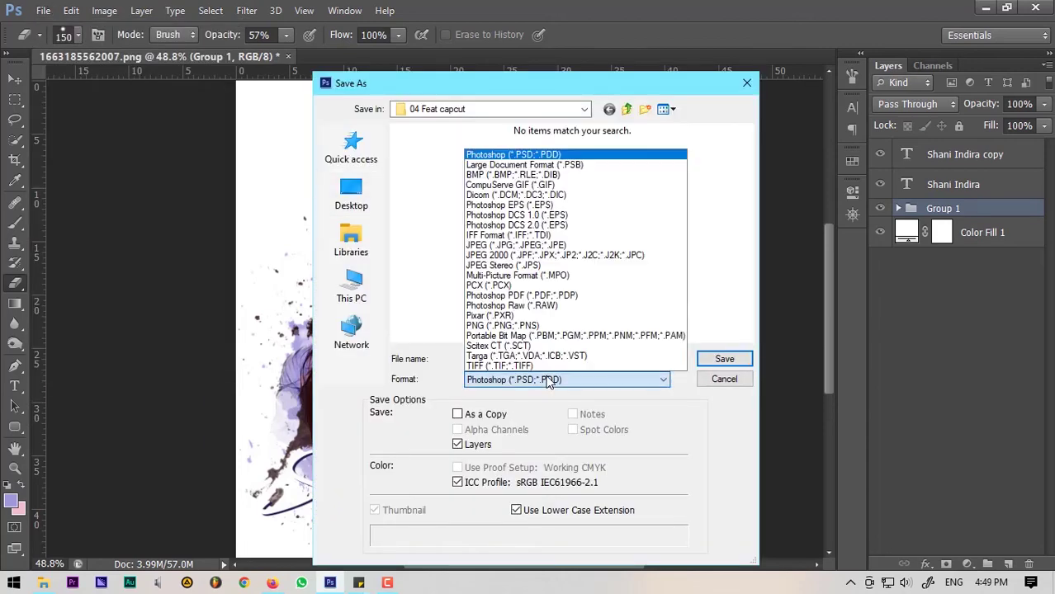
pyautogui.click(564, 246)
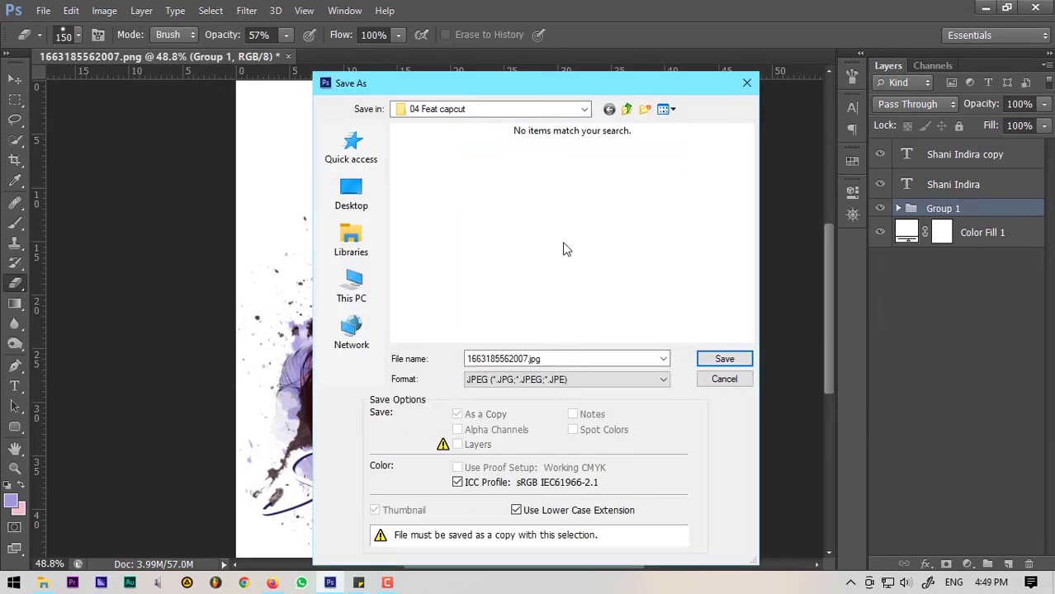
pyautogui.click(584, 110)
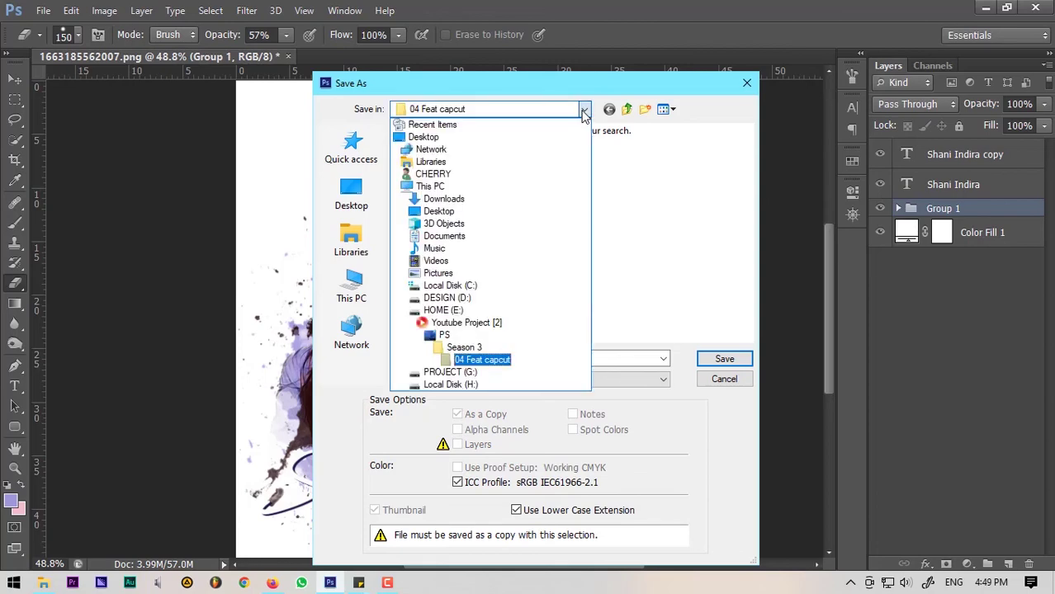
pyautogui.click(584, 112)
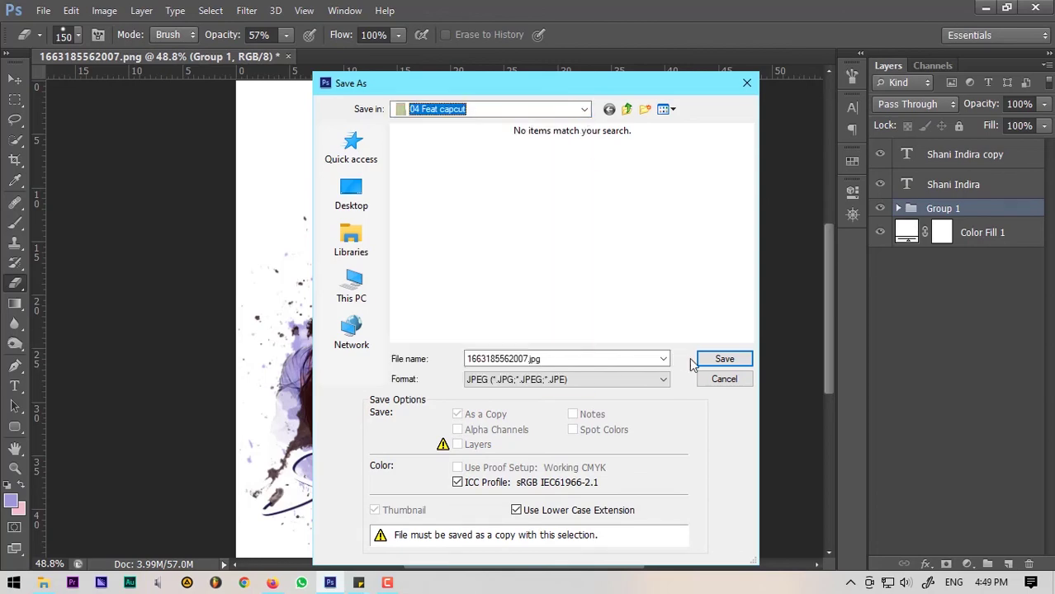
pyautogui.click(718, 367)
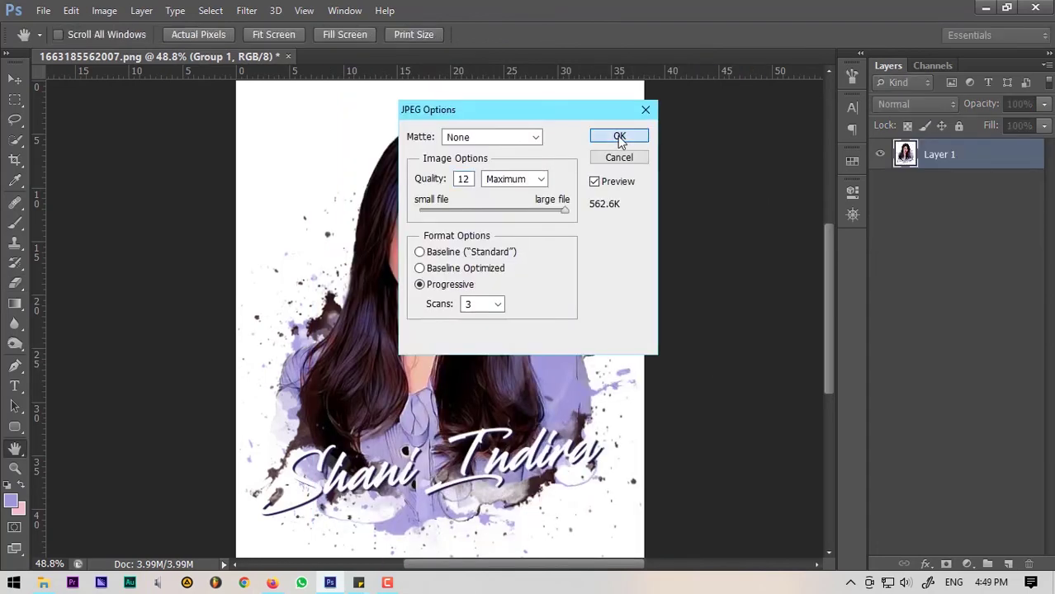
pyautogui.click(617, 137)
# View the exported 1663185562007.jpg maximized in Windows Photos.
pyautogui.click(43, 583)
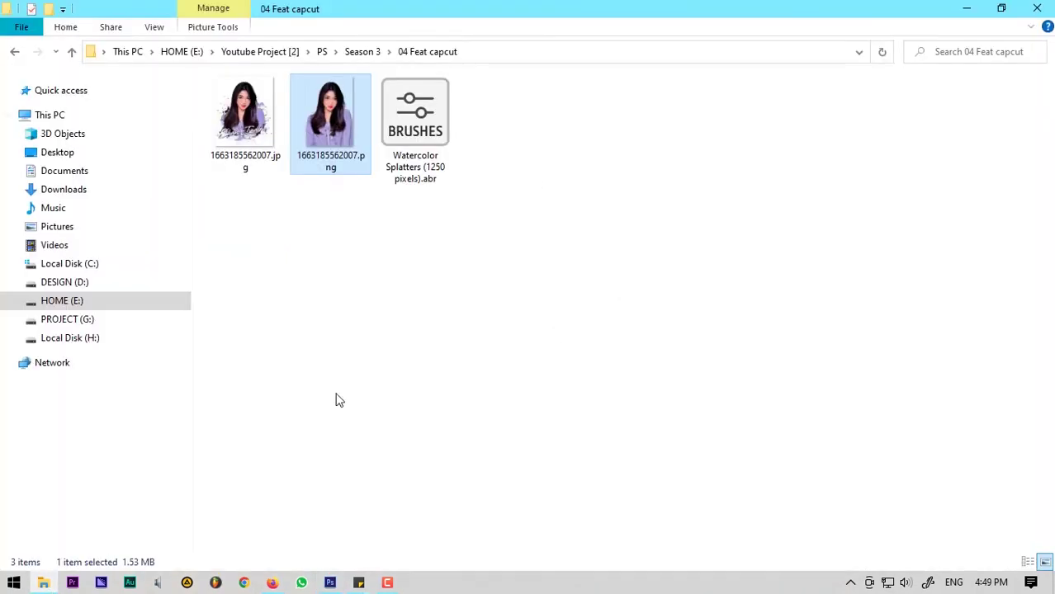
pyautogui.doubleClick(326, 128)
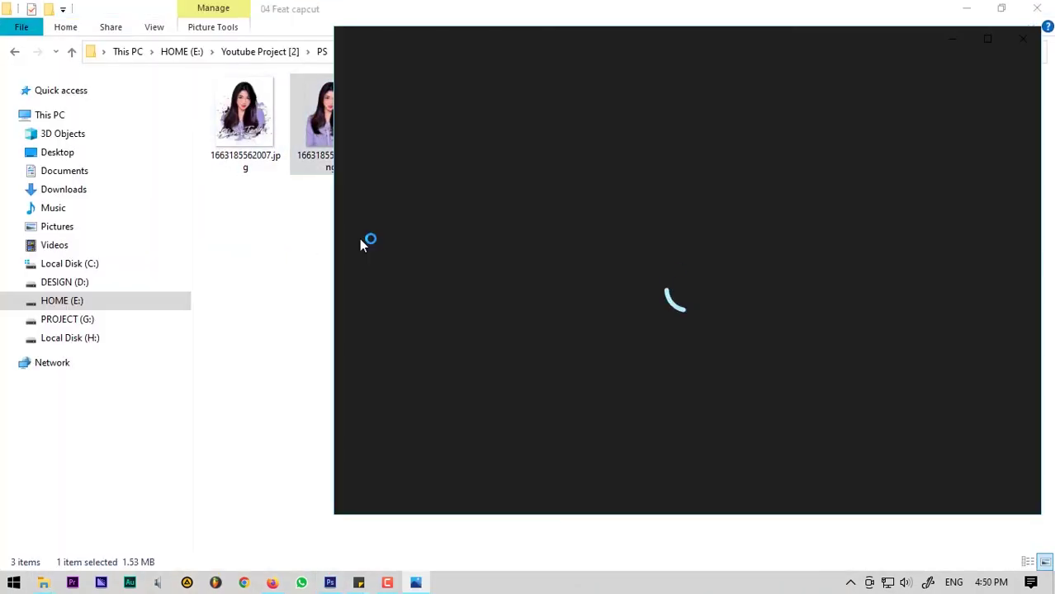
pyautogui.press('Left')
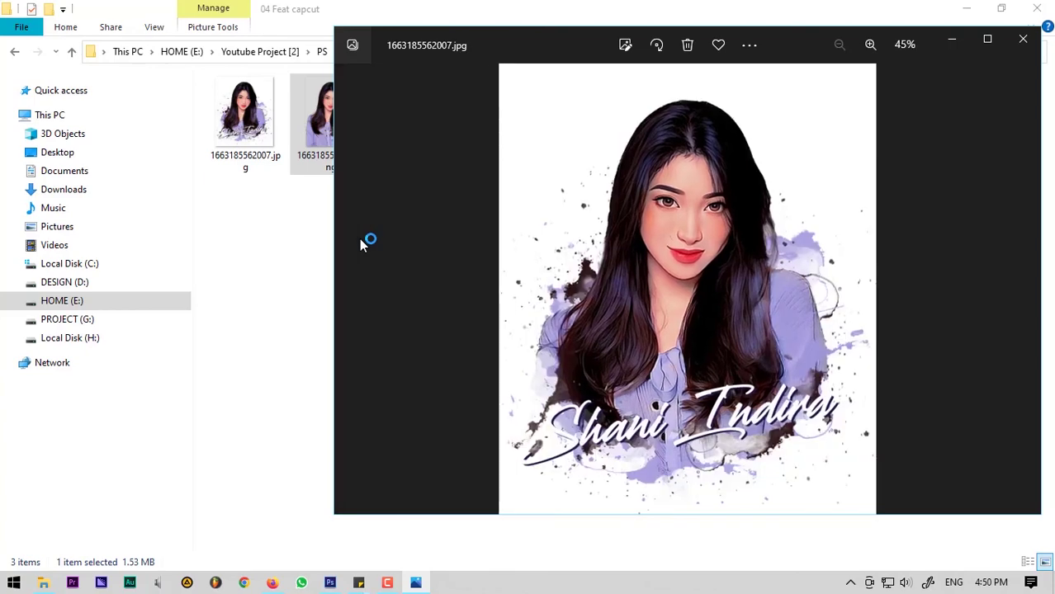
pyautogui.click(987, 41)
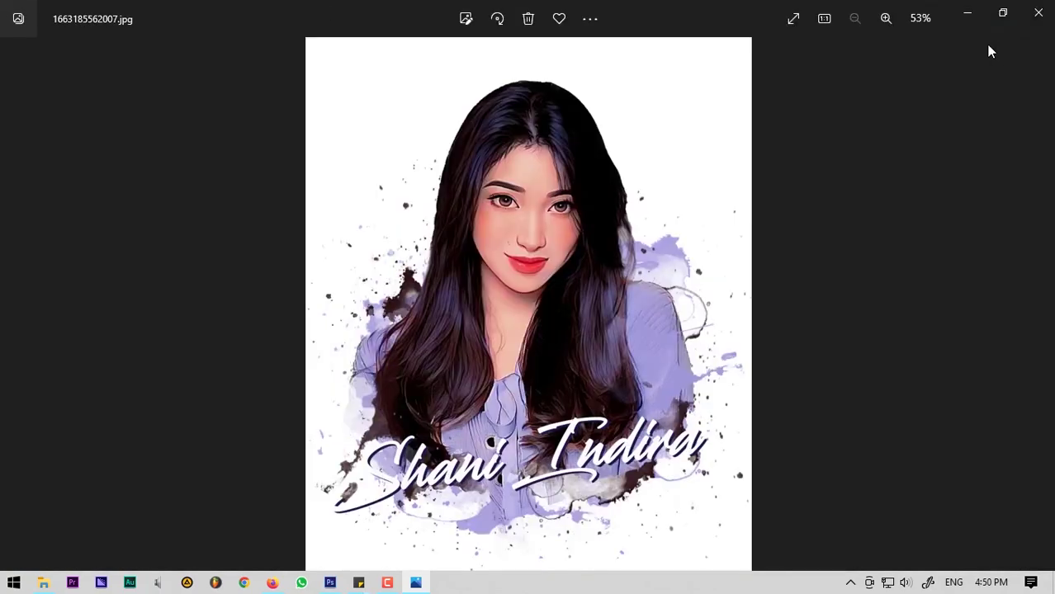